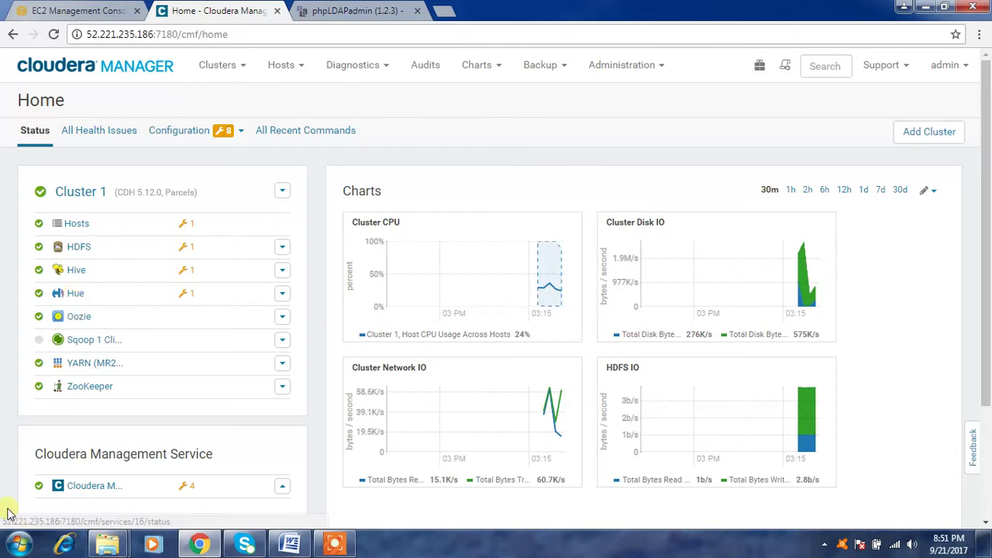
Step: Sketch a labelled website box in Paint, linked by a line to a small DB box
click(19, 543)
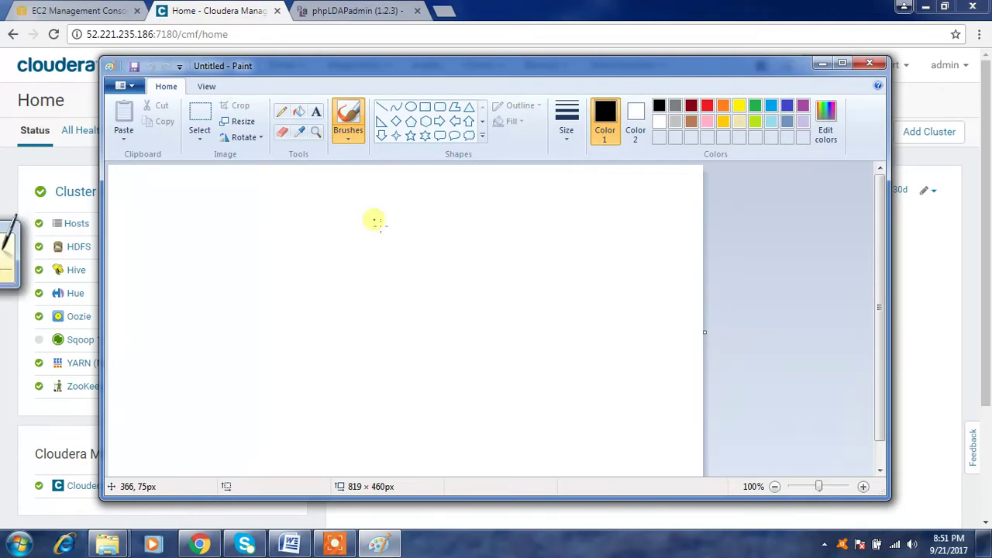
mouse_move(345, 240)
mouse_down()
mouse_move(390, 274)
mouse_move(348, 275)
mouse_move(352, 316)
mouse_move(434, 310)
mouse_up()
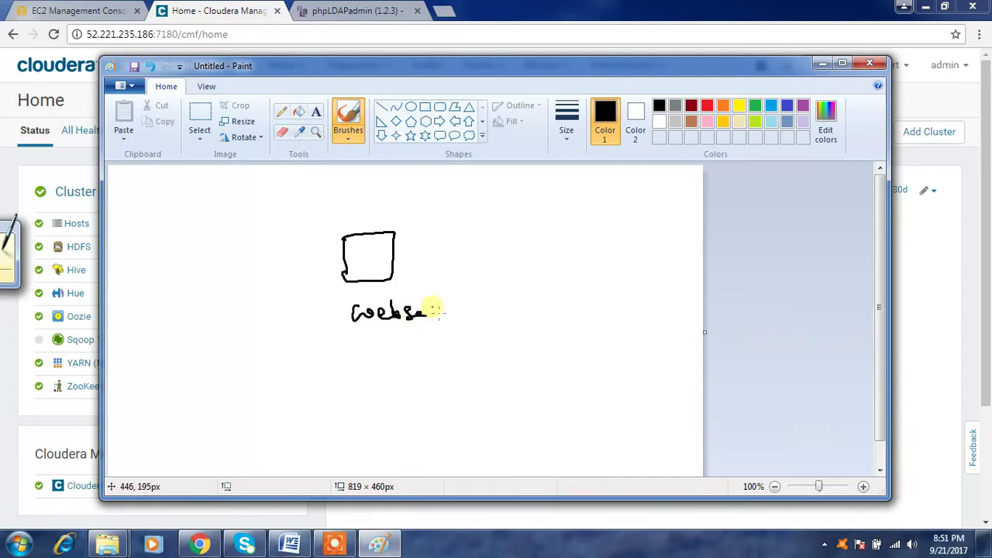
mouse_move(397, 247)
mouse_down()
mouse_move(471, 263)
mouse_move(471, 277)
mouse_move(540, 263)
mouse_move(534, 277)
mouse_up()
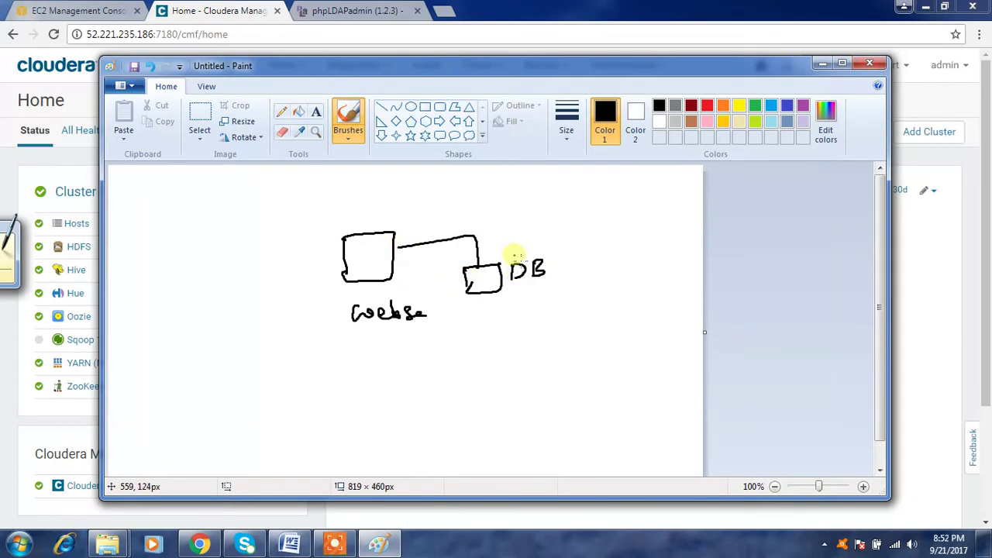
drag(480, 276, 486, 283)
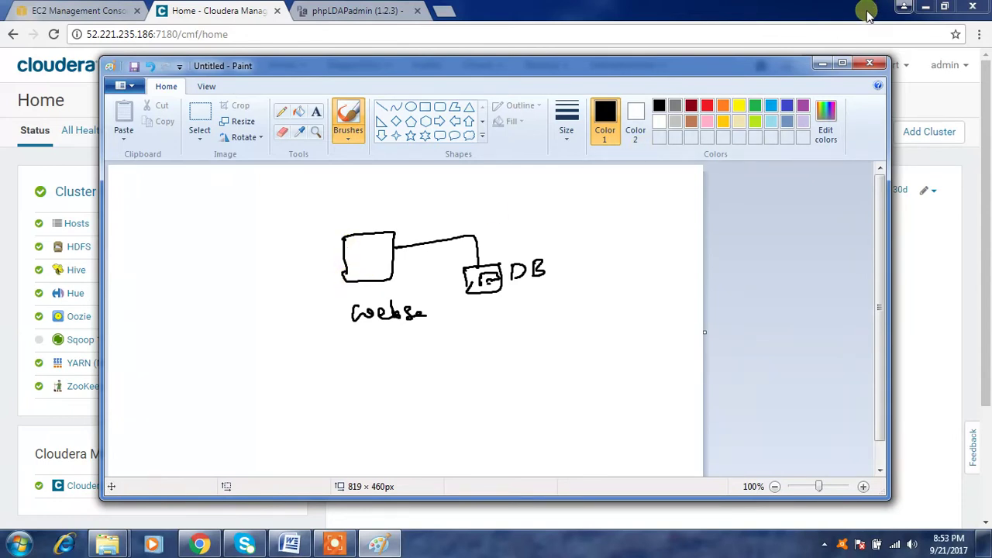
Step: From Cloudera Manager, review Hue's Instances and Configuration, then launch the Hue web UI
click(822, 63)
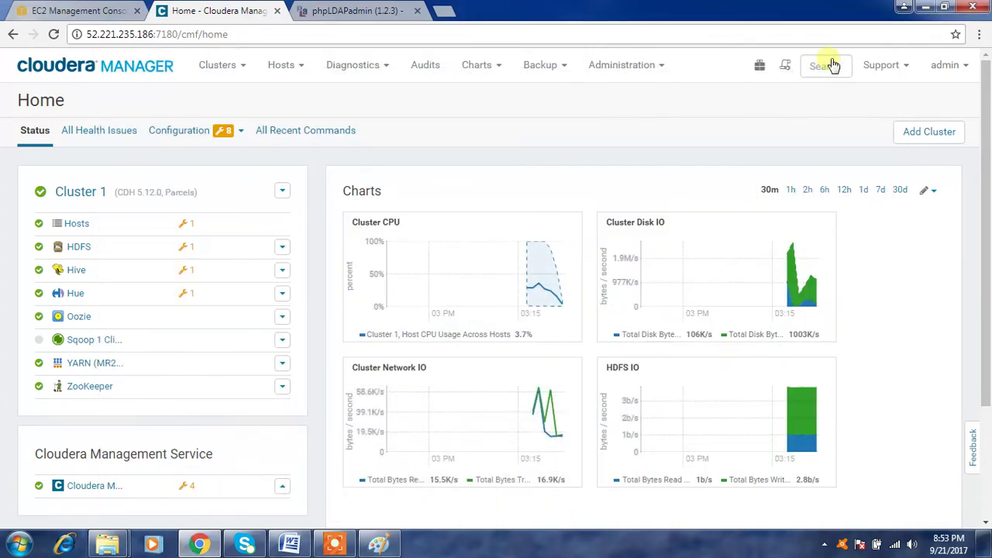
click(77, 293)
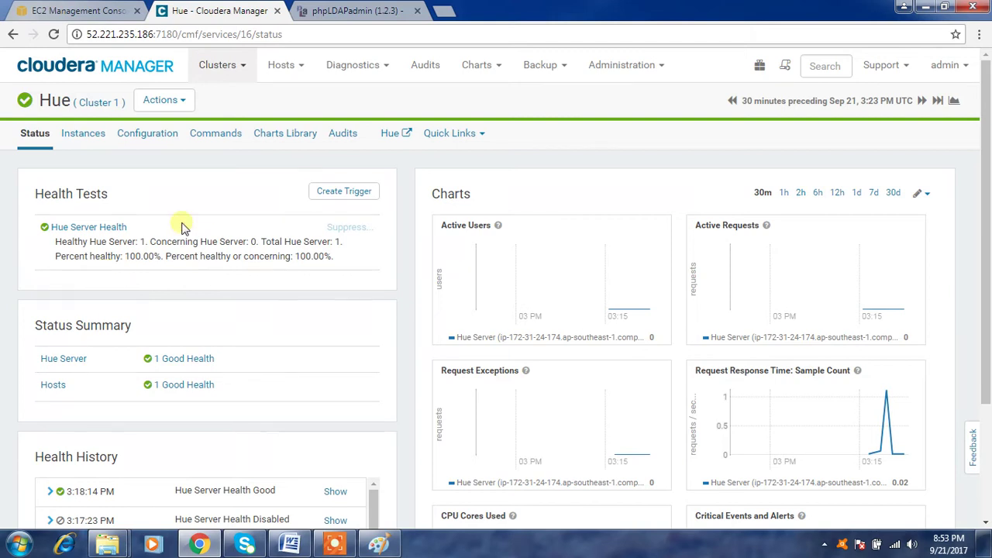
click(77, 133)
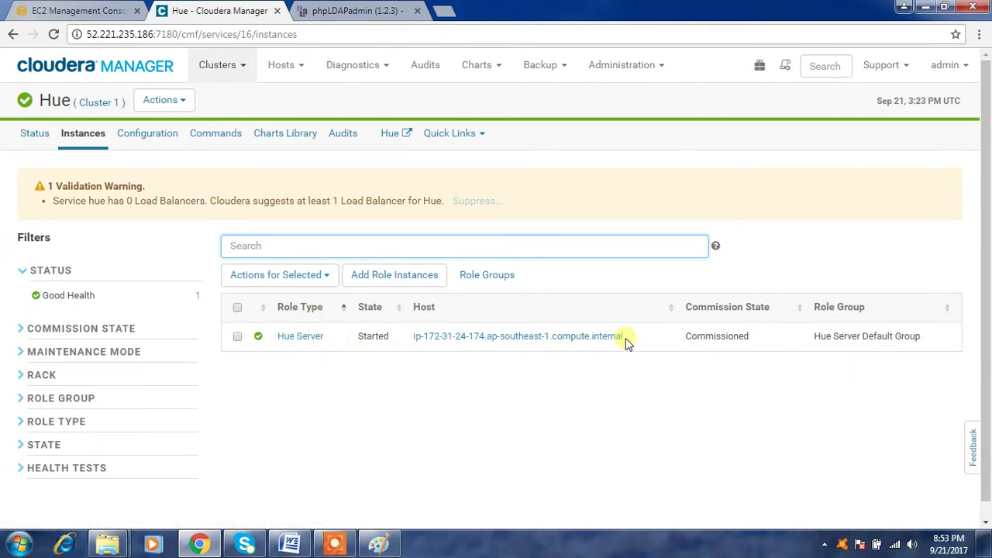
click(169, 140)
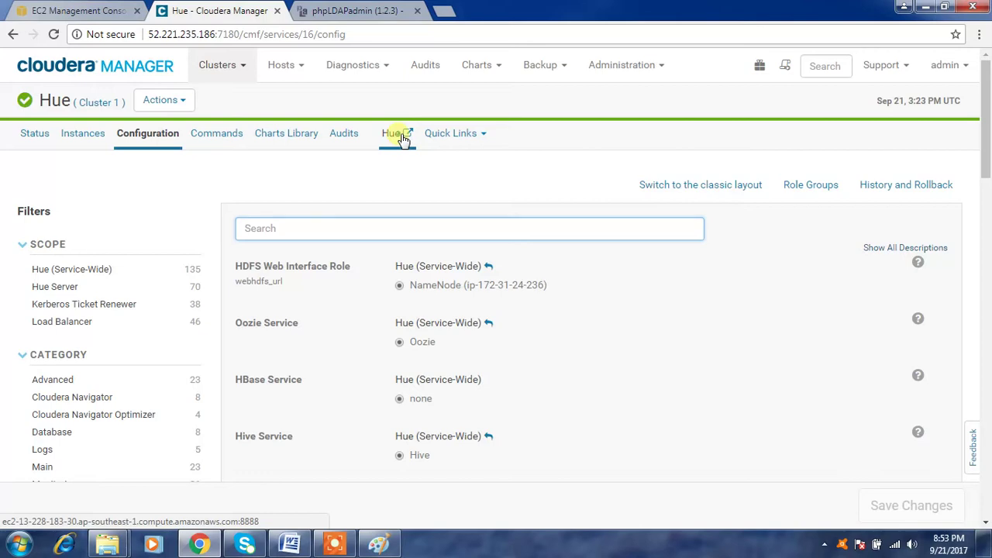
click(397, 136)
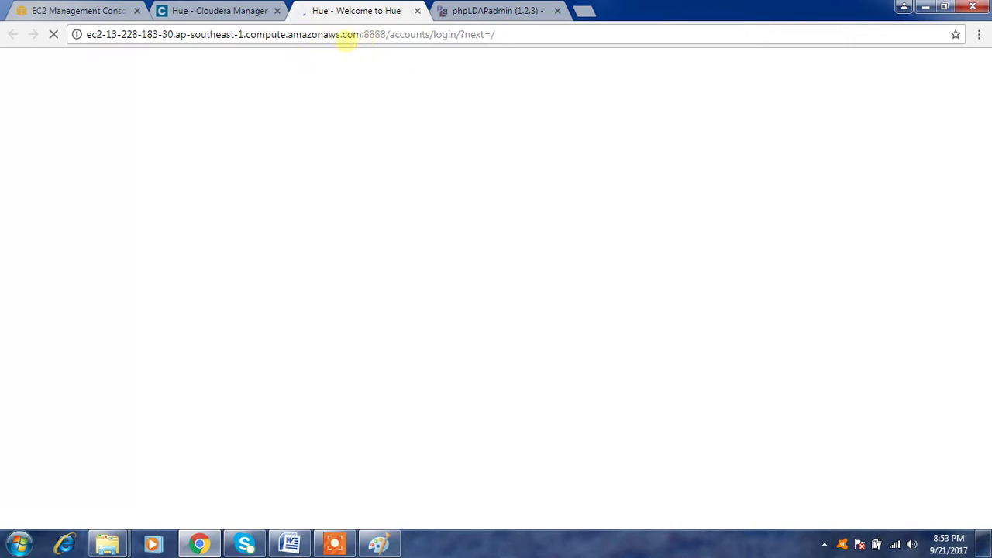
Step: Create the 'admin' superuser account with a password on Hue's first-login page
drag(362, 34, 87, 34)
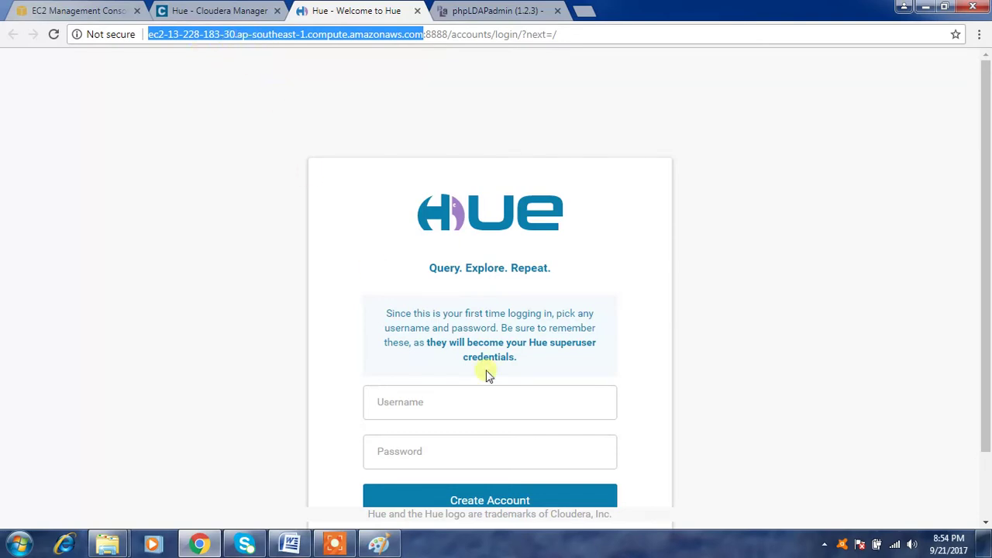
drag(981, 343, 986, 392)
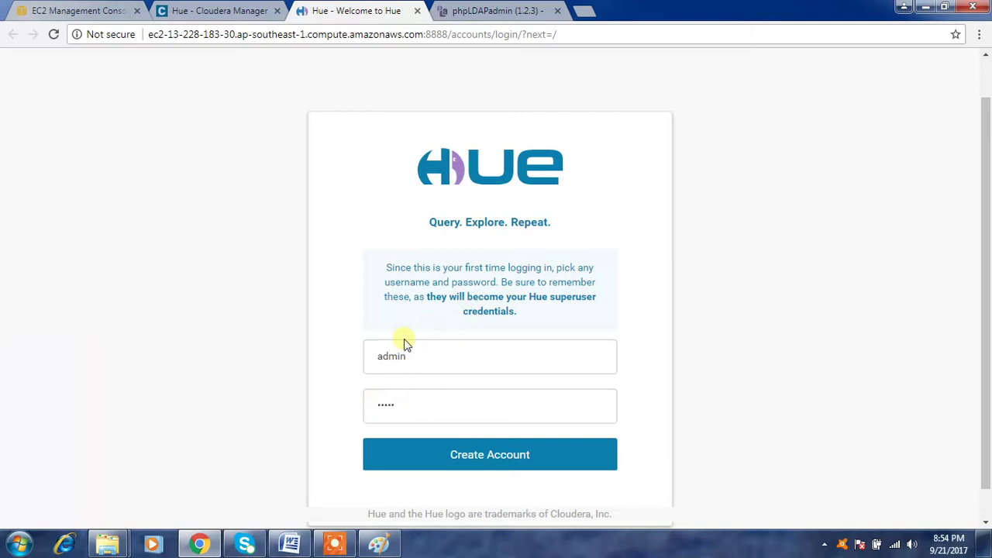
click(432, 456)
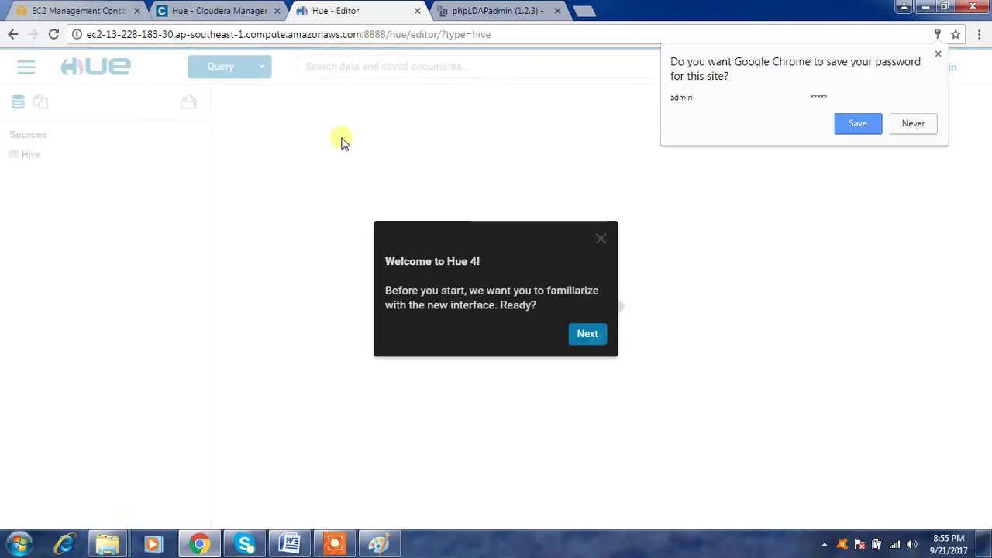
Step: Dismiss the browser password prompt and Hue 4 welcome tour, then switch to the Pig editor
click(907, 123)
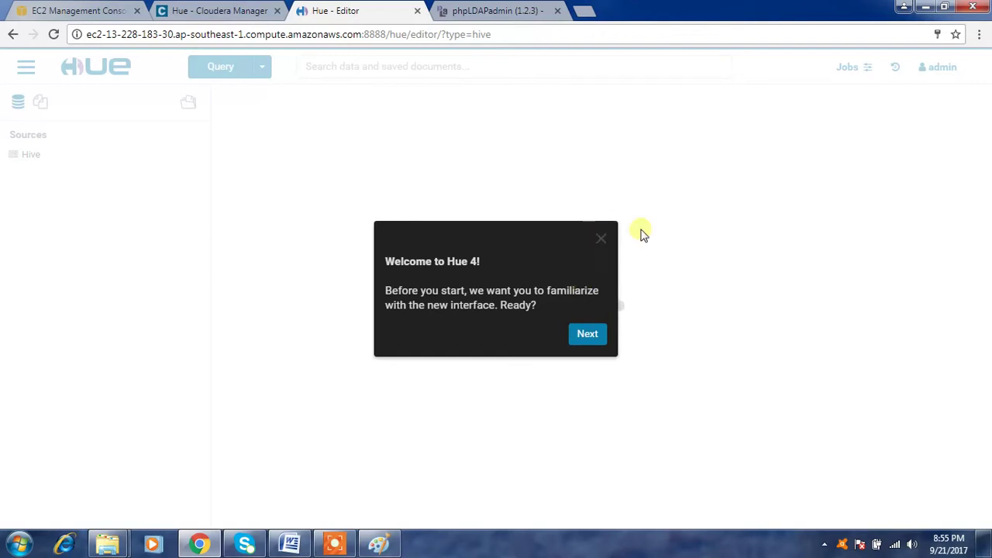
click(601, 243)
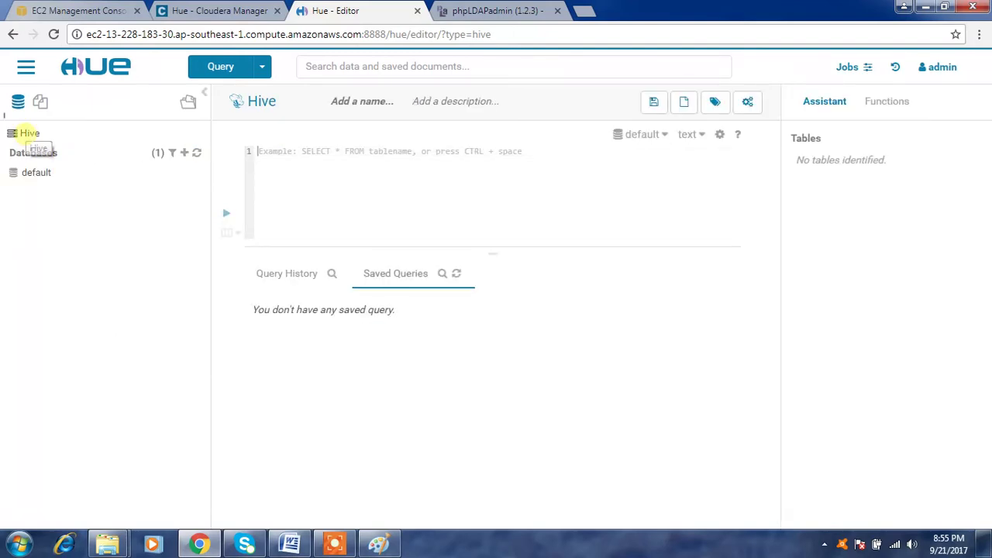
click(262, 68)
mouse_move(269, 95)
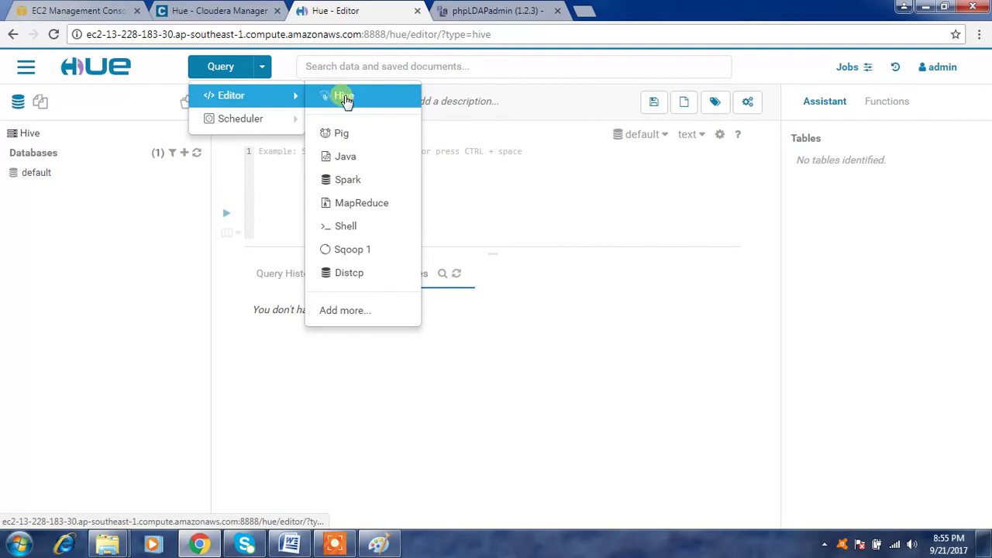
click(342, 132)
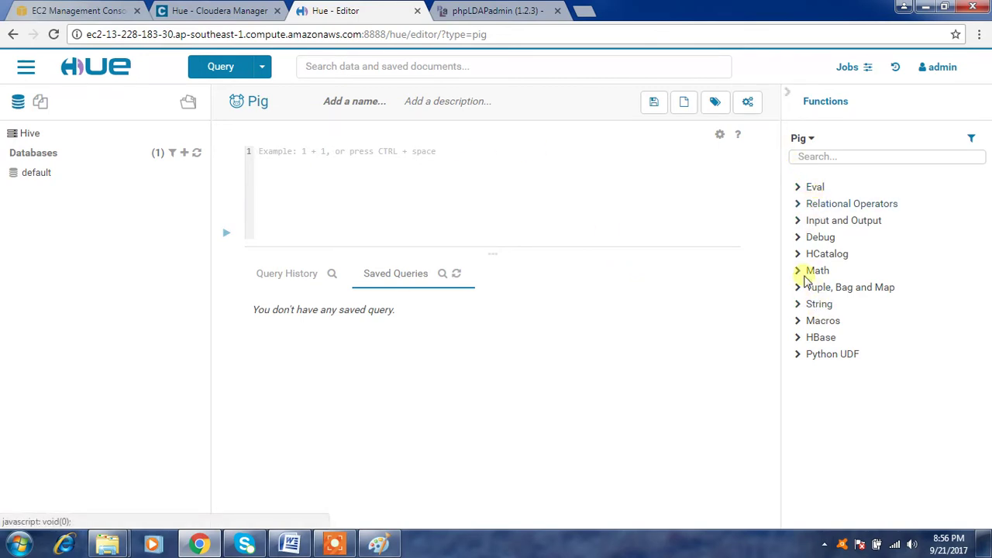
Step: Expand the apps navigation panel and switch the editor back to Hive
click(269, 71)
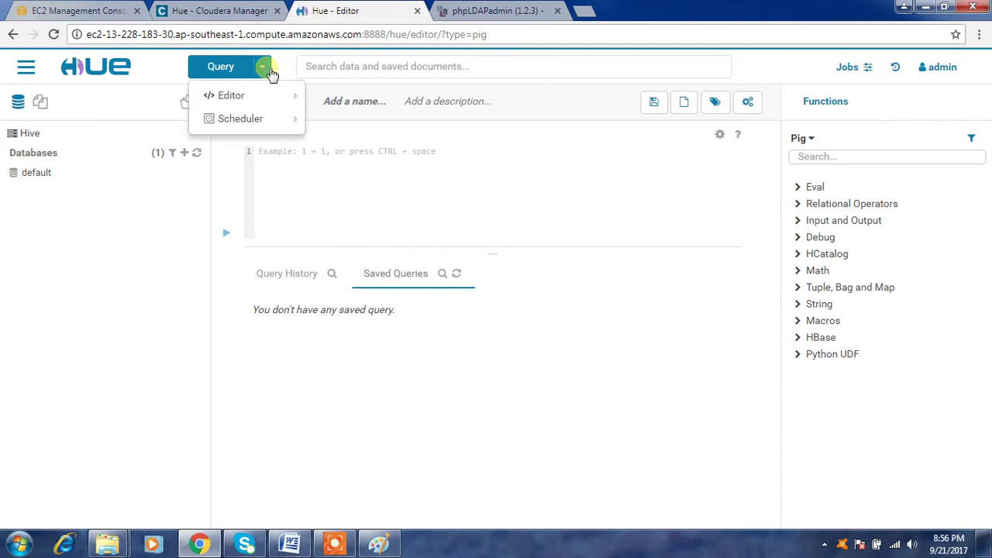
mouse_move(255, 95)
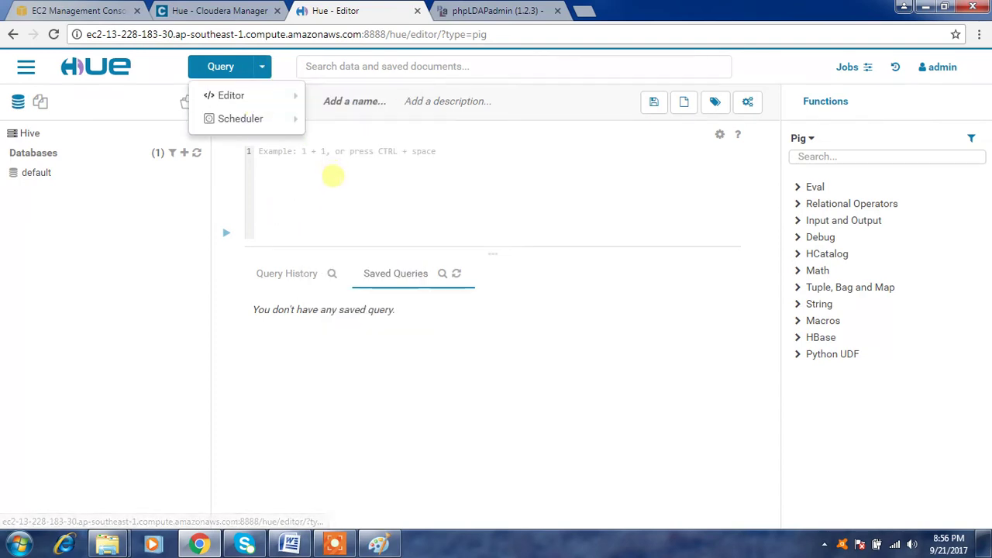
click(397, 221)
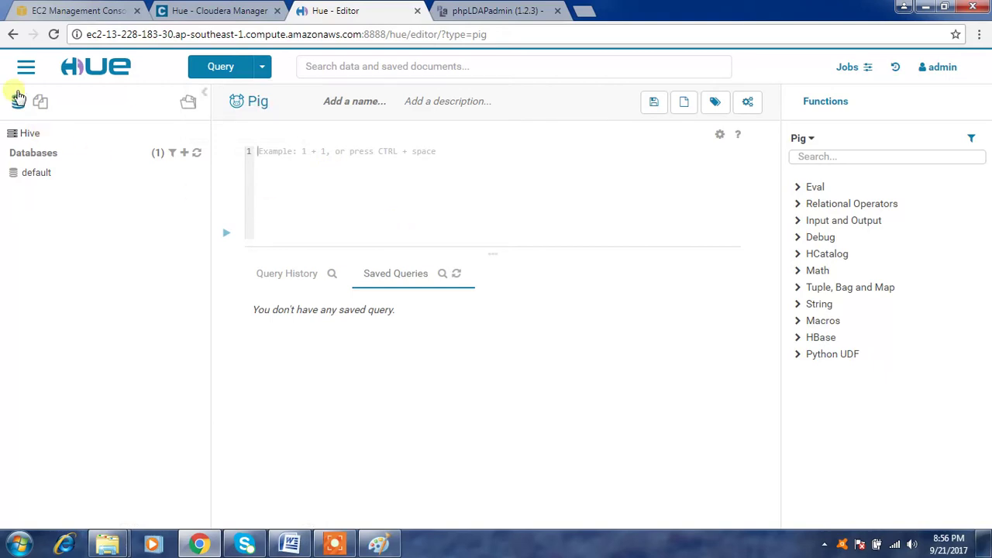
click(26, 67)
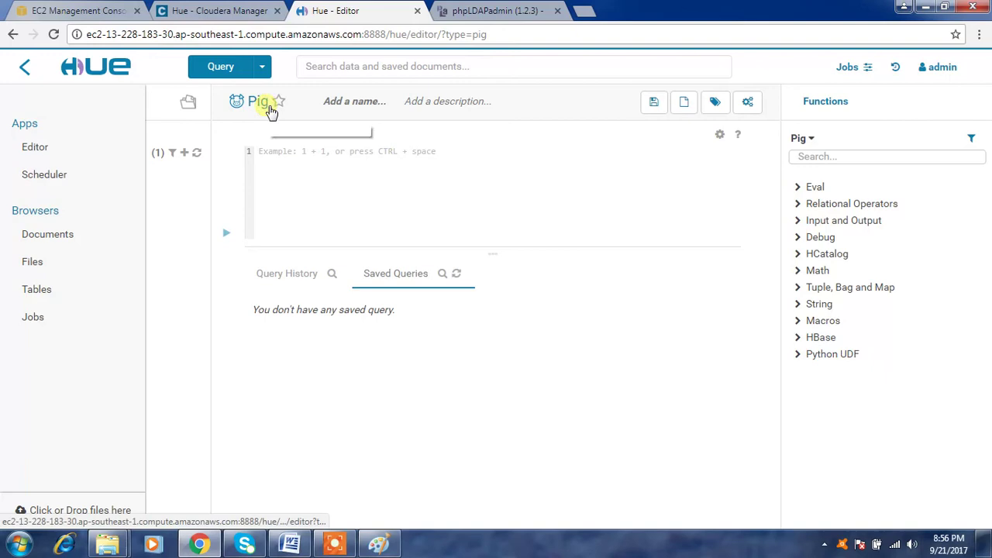
click(262, 70)
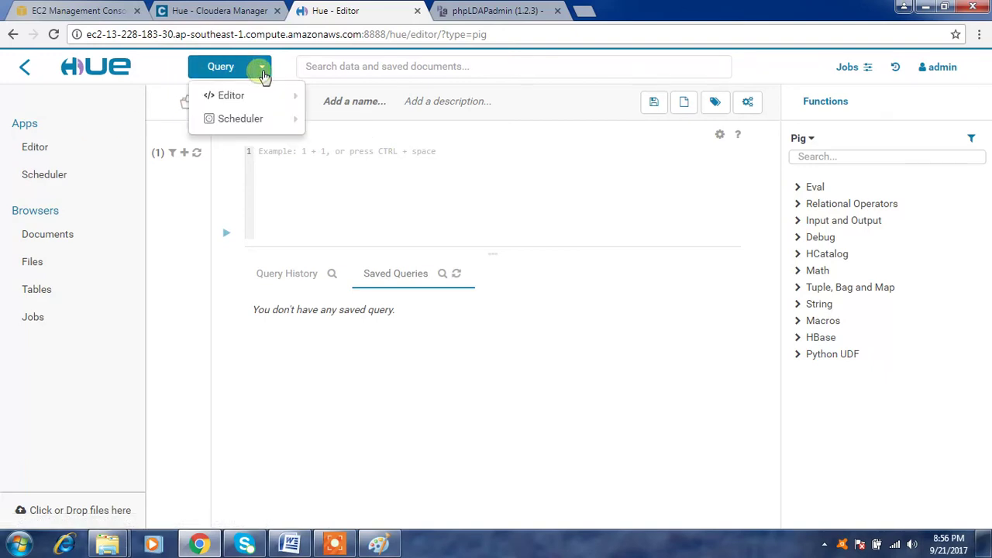
mouse_move(279, 99)
click(348, 97)
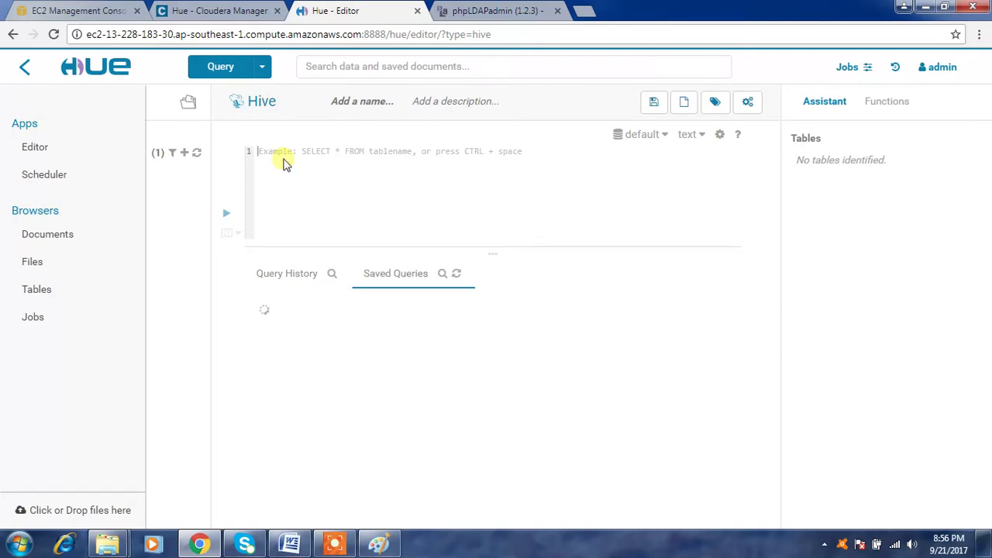
Step: Run 'show databases' in the Hive editor, returning only default, then clear the query
text(show data)
key(Return)
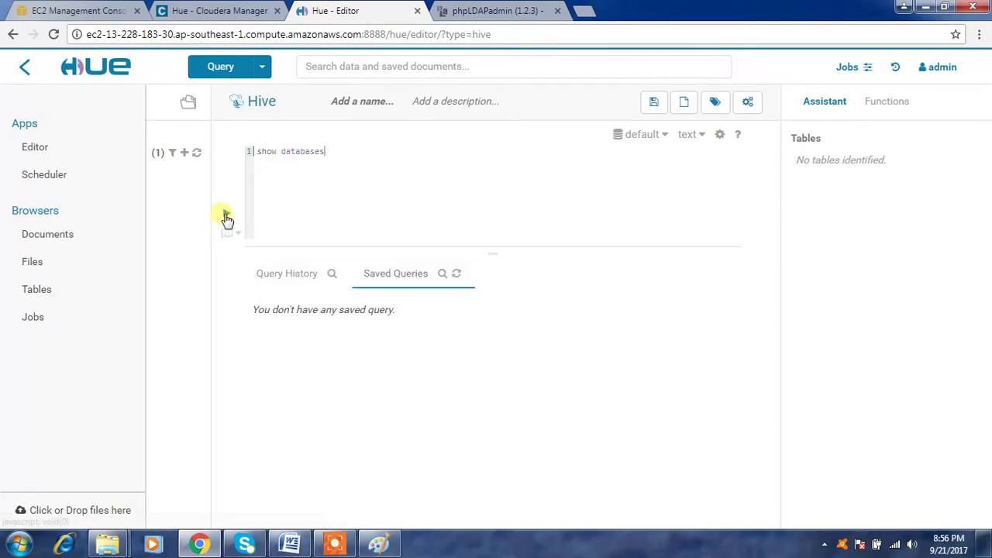
click(226, 214)
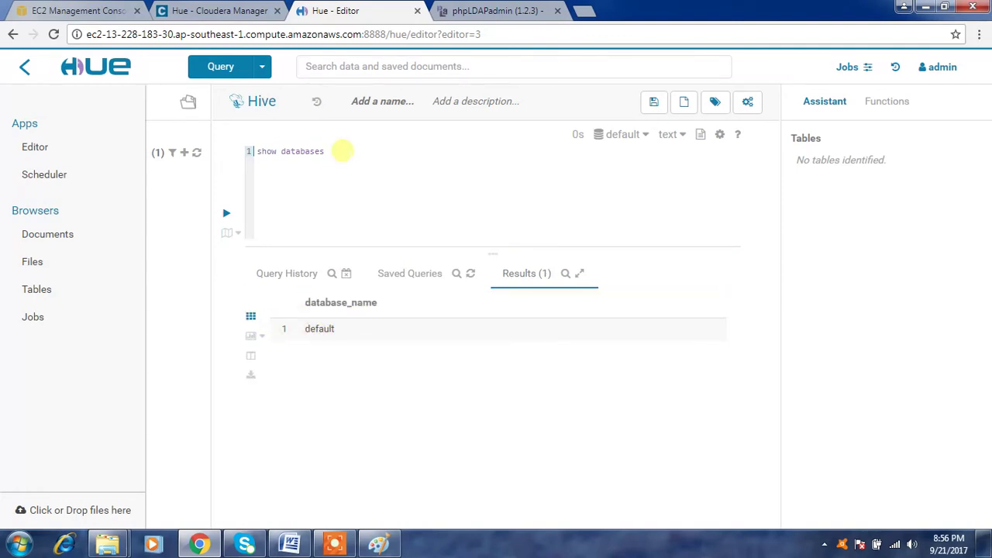
drag(342, 151, 212, 149)
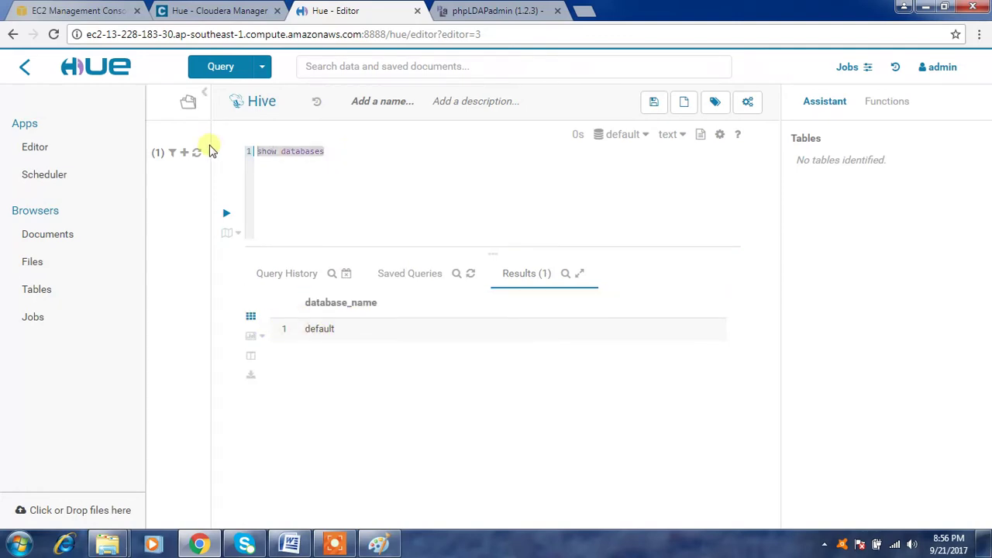
key(Delete)
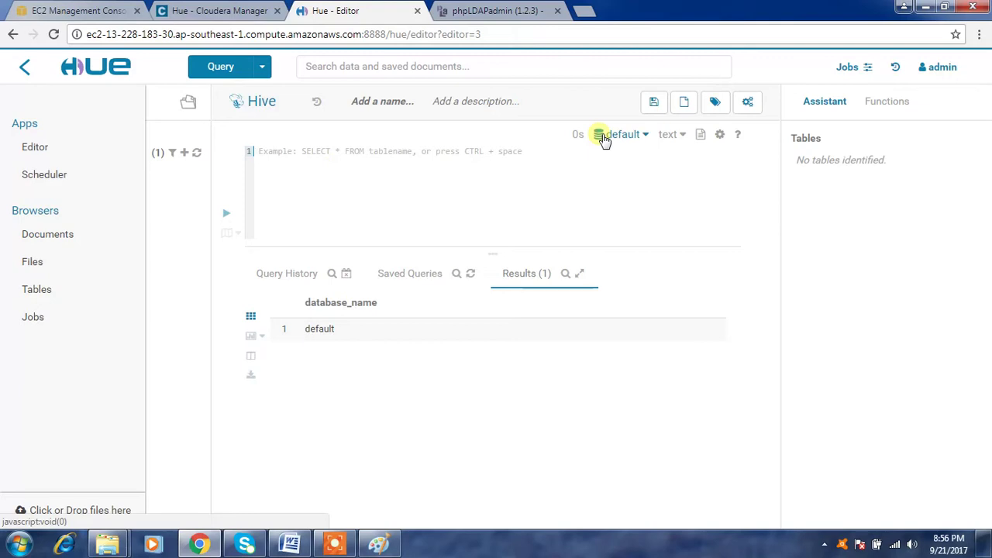
Step: Go to Manage Users from the admin account menu
click(967, 69)
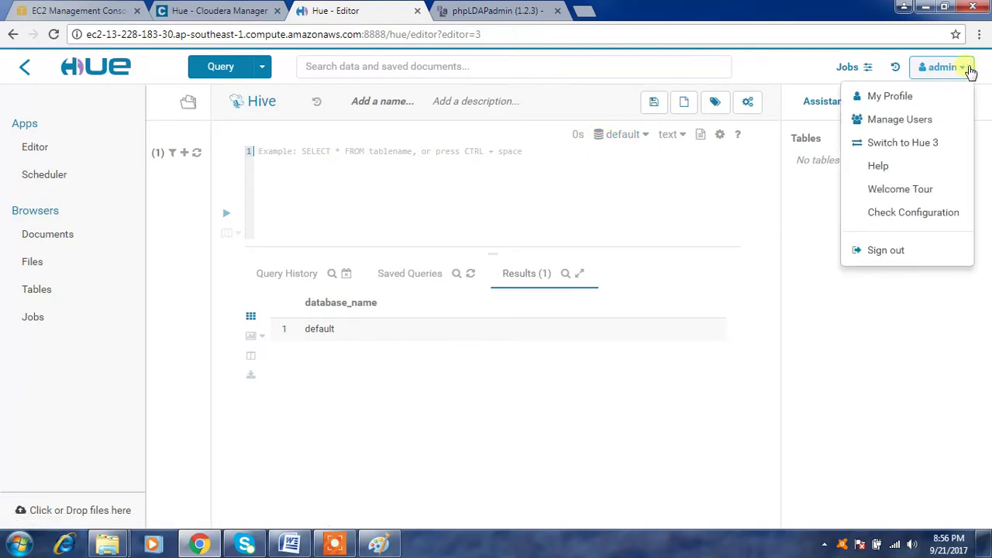
click(907, 122)
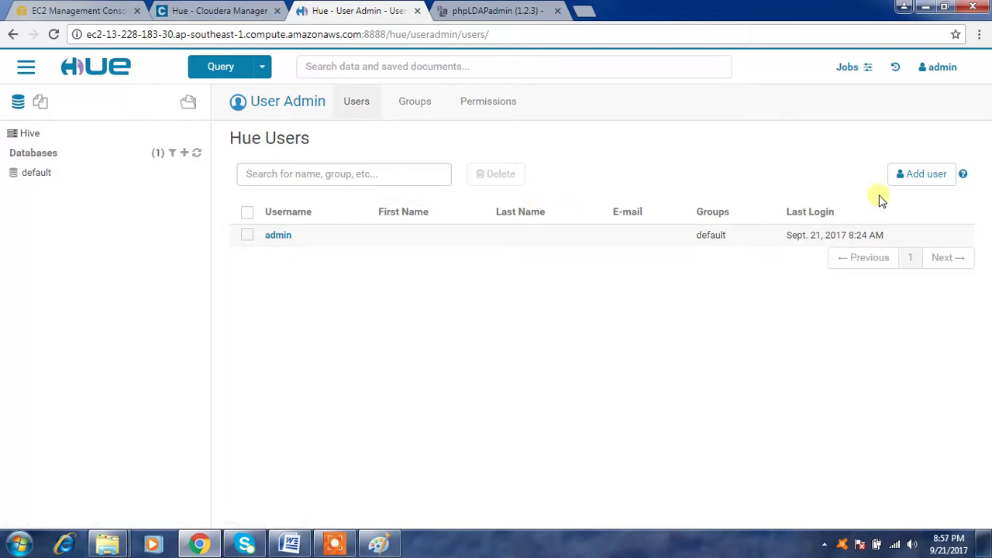
Step: Fill in a new user 'hueuser' with a password and tick Superuser status
click(927, 174)
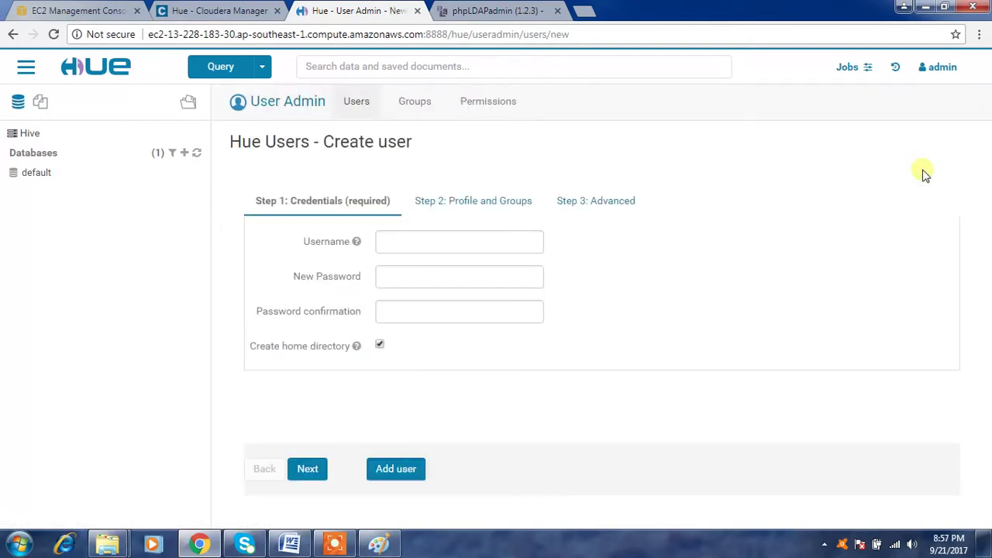
click(491, 235)
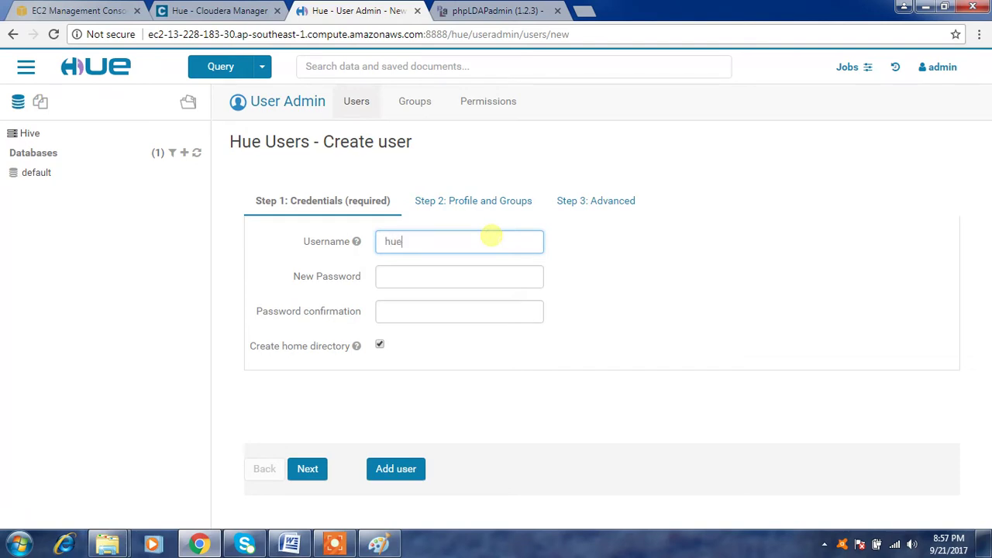
key(Tab)
key(Caps_Lock)
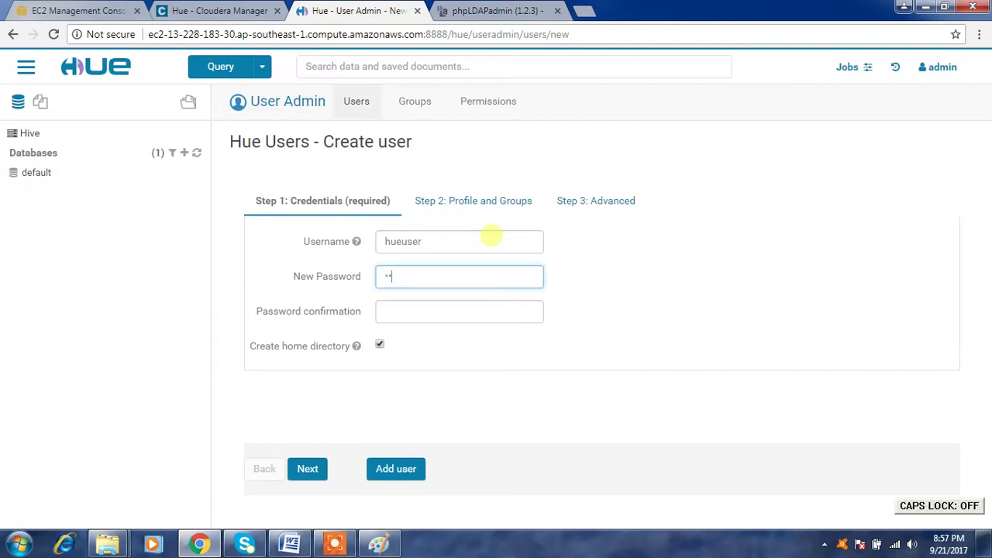
text(••)
key(Tab)
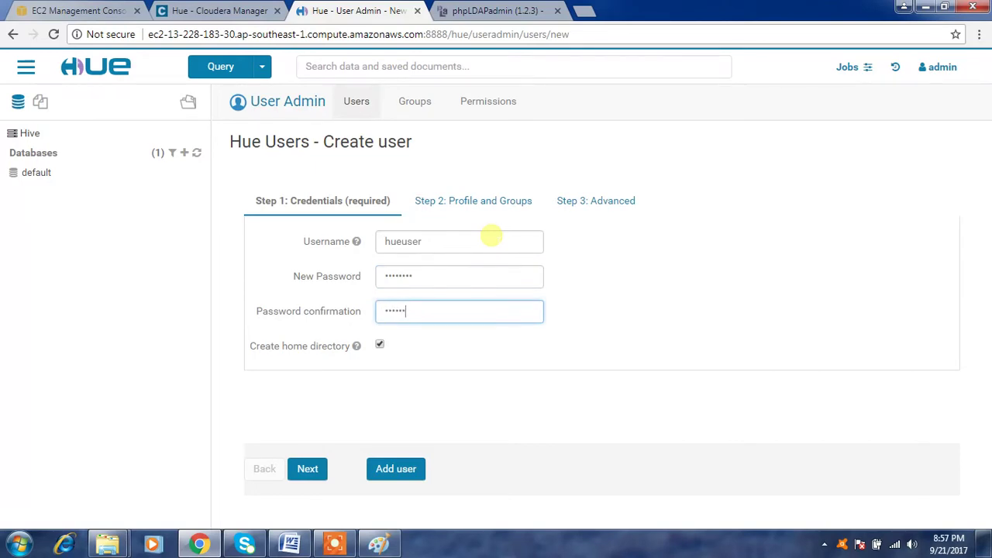
click(310, 469)
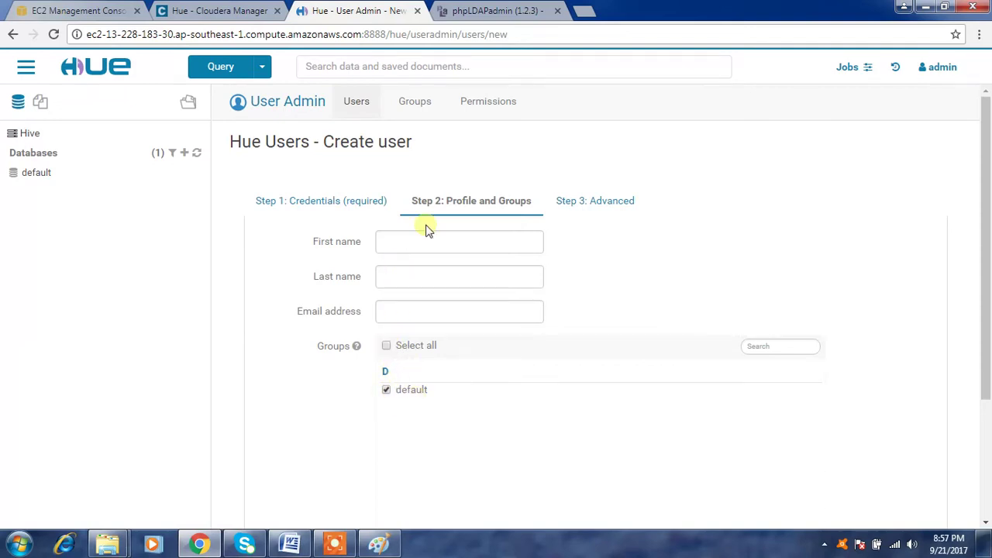
click(581, 206)
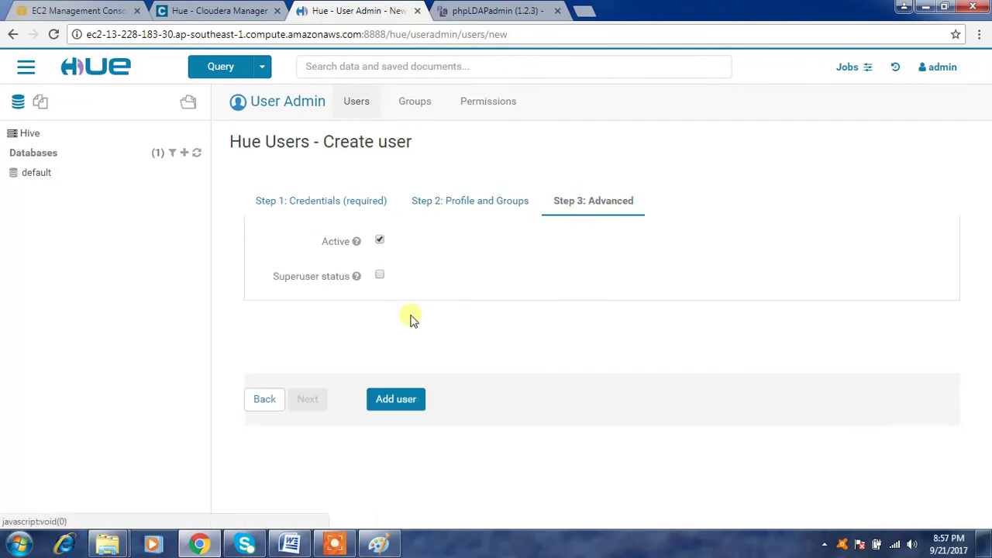
click(380, 276)
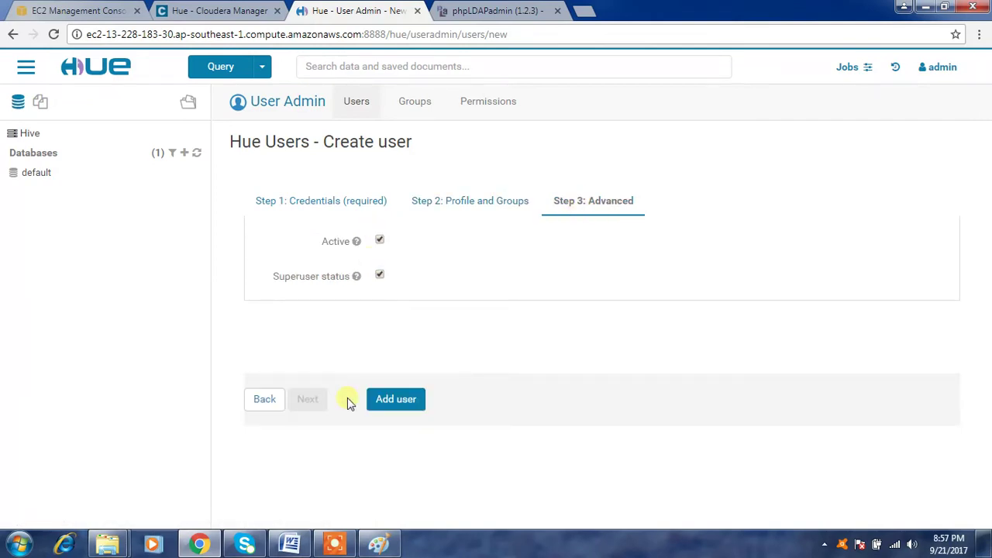
Step: Save hueuser, decline the password prompt, review the user list, then switch to phpLDAPadmin
click(397, 399)
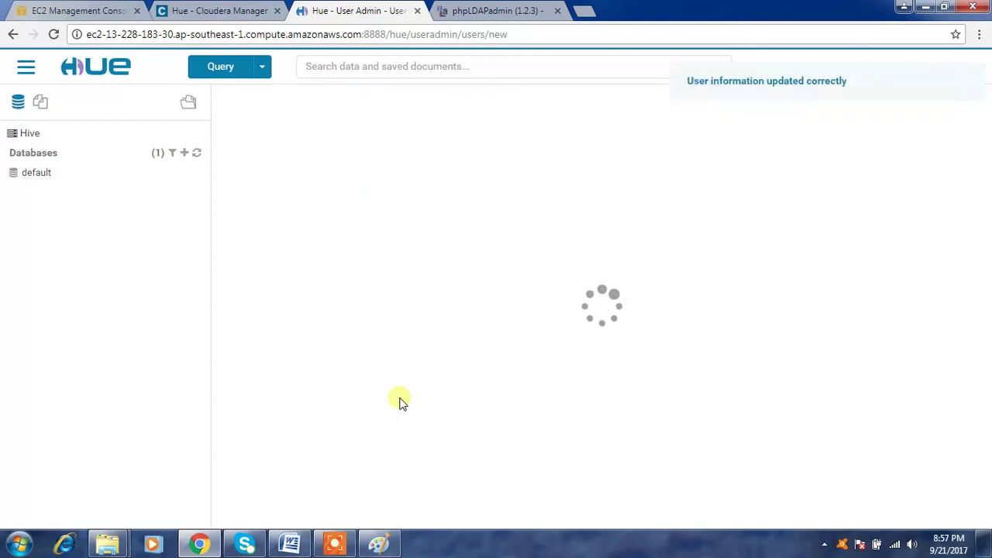
click(913, 126)
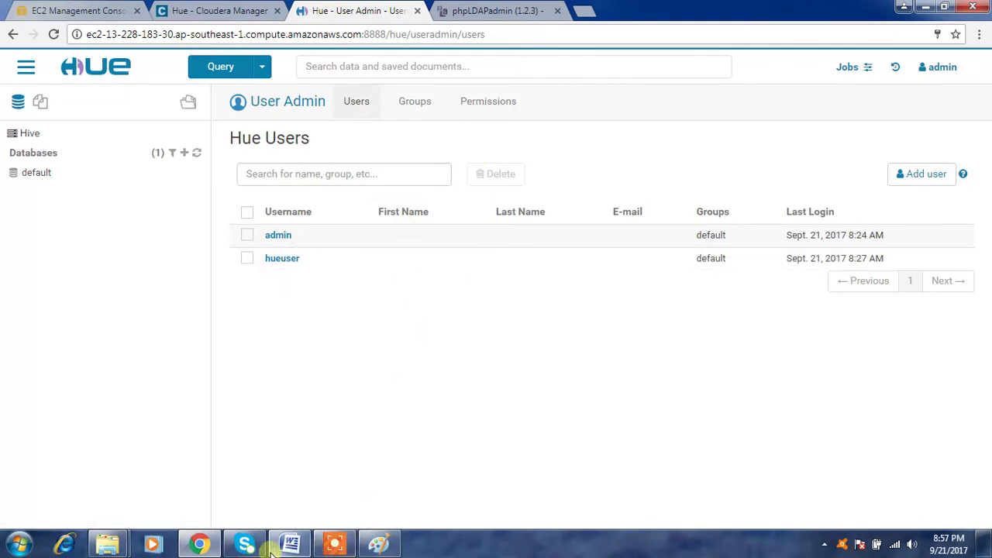
mouse_move(244, 543)
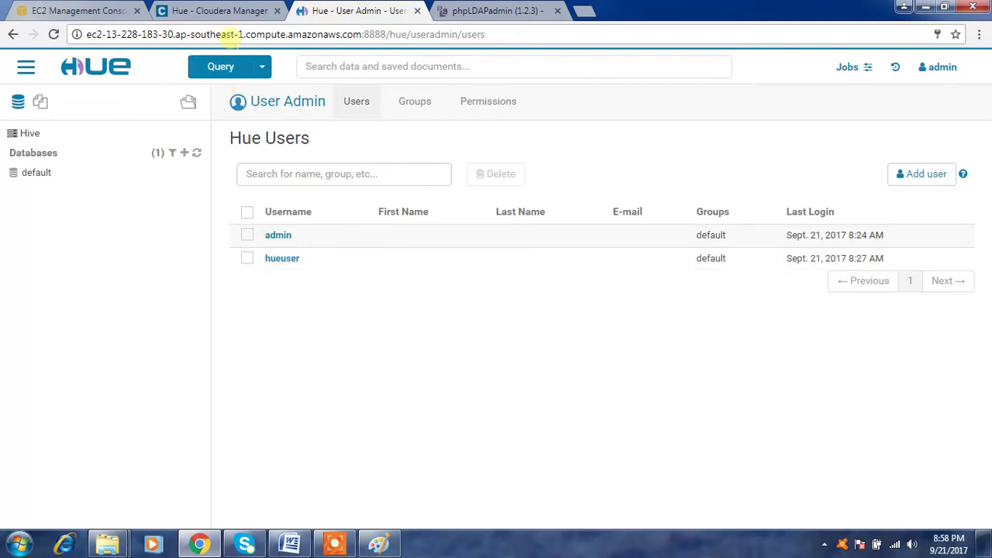
click(480, 11)
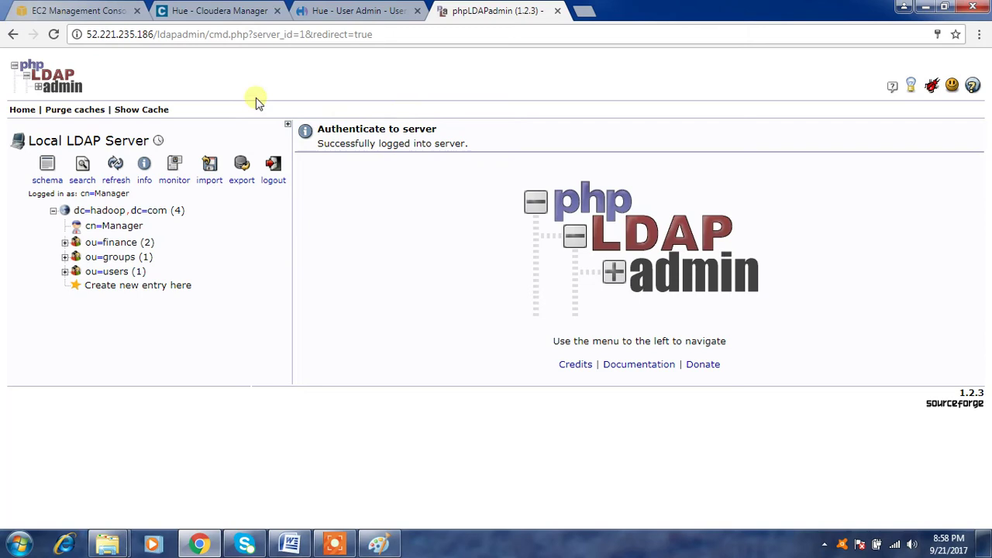
Step: Reload phpLDAPadmin with the cmd.php part stripped from the URL
drag(206, 34, 401, 48)
key(BackSpace)
key(Return)
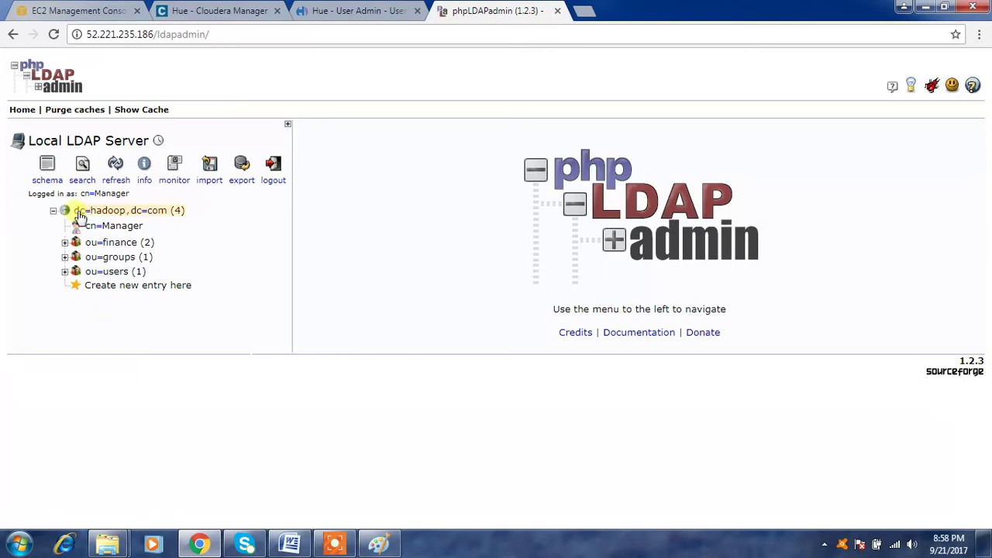
Step: Inspect the user entry under ou=users, then return to Hue's user list
click(65, 271)
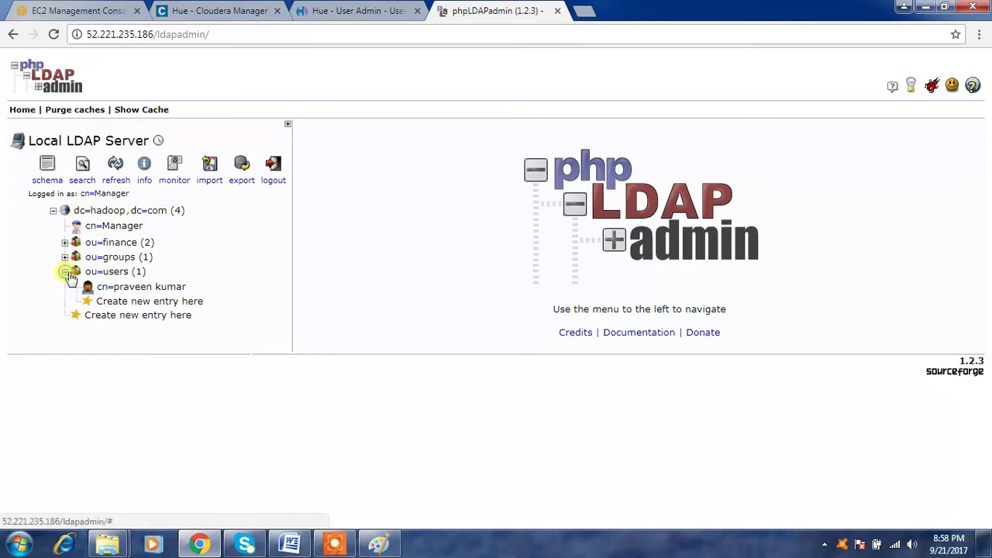
click(154, 287)
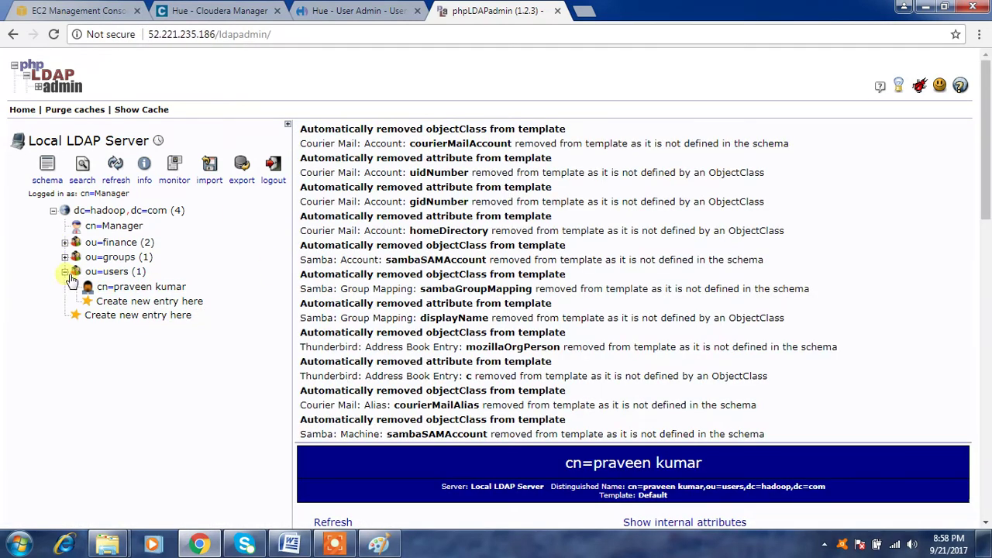
click(66, 271)
click(65, 272)
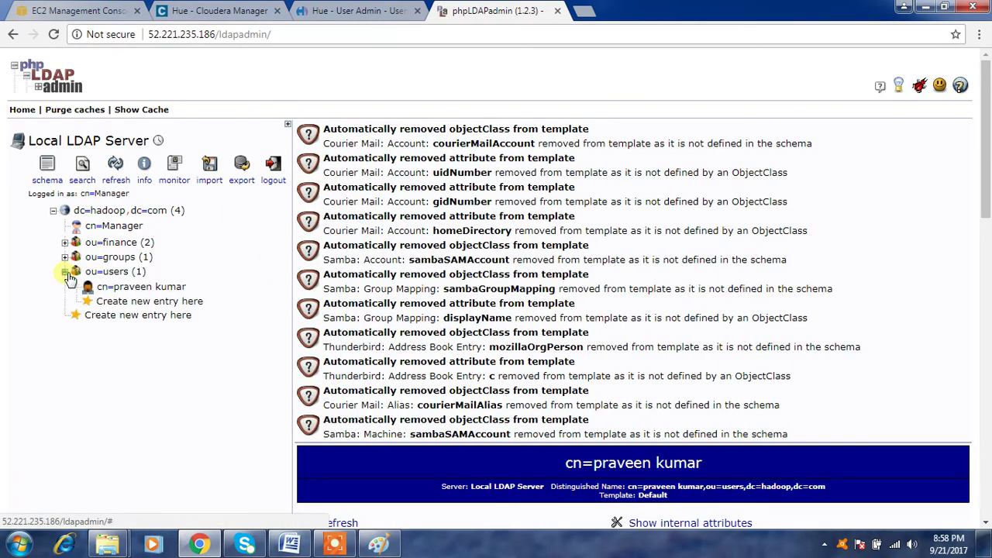
click(66, 271)
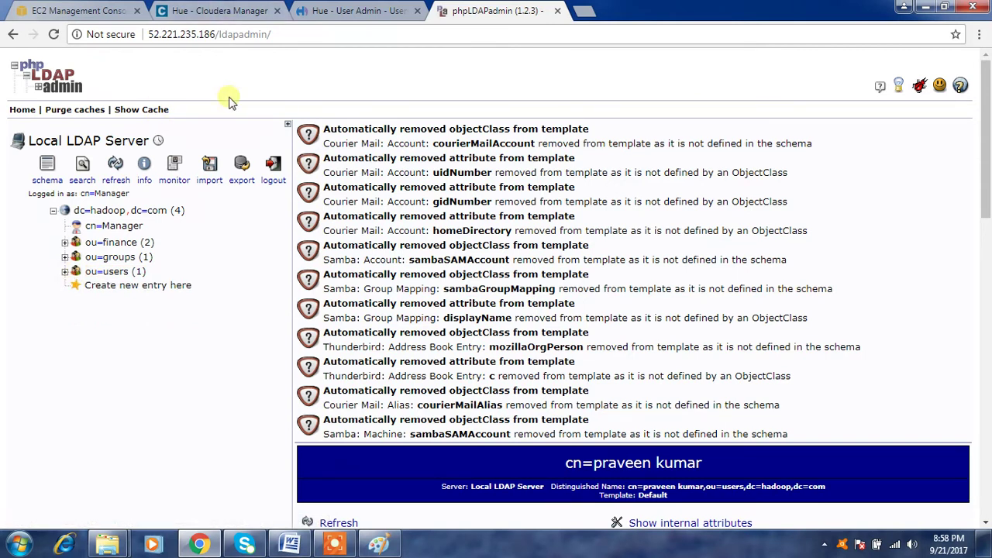
click(347, 17)
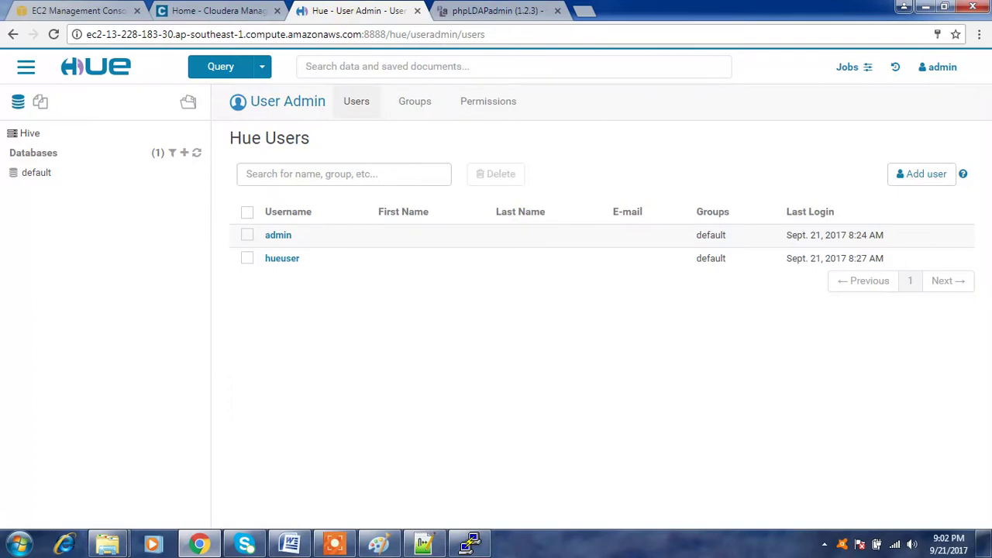
Step: Sign the admin account out of Hue and return to the Cloudera Manager Home page
click(947, 67)
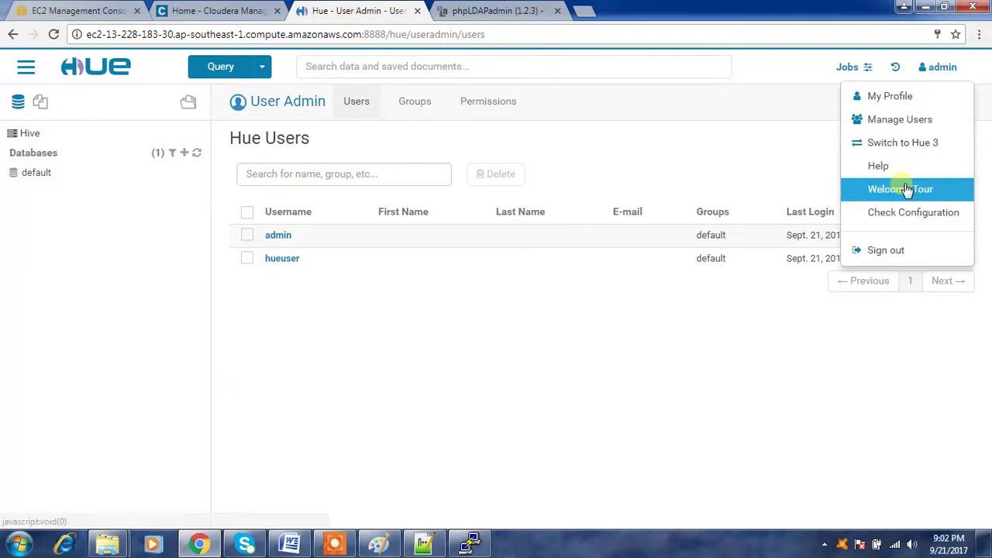
click(895, 264)
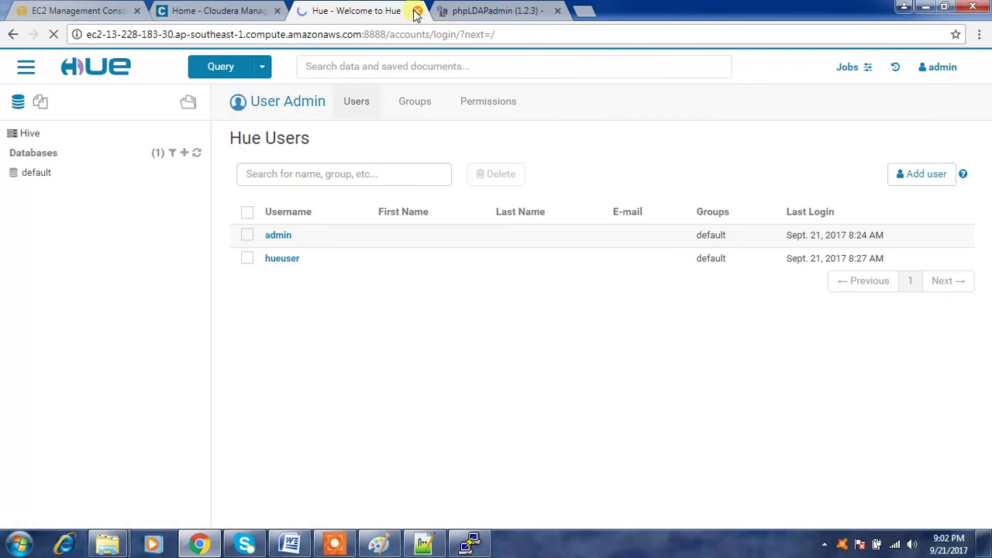
click(220, 11)
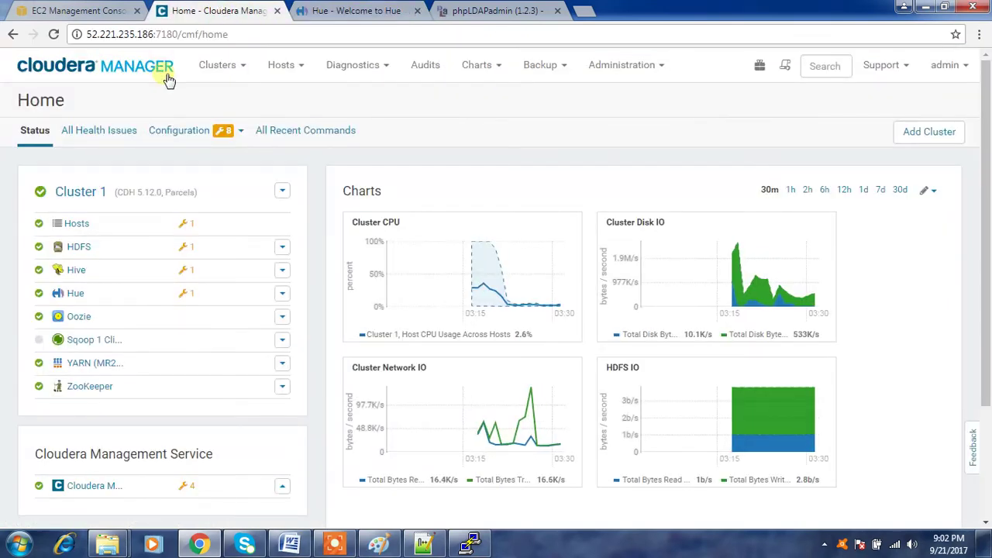
Step: Go to the Hue service's Configuration tab in Cloudera Manager, with the HUE_LDAP.txt notes alongside
click(71, 296)
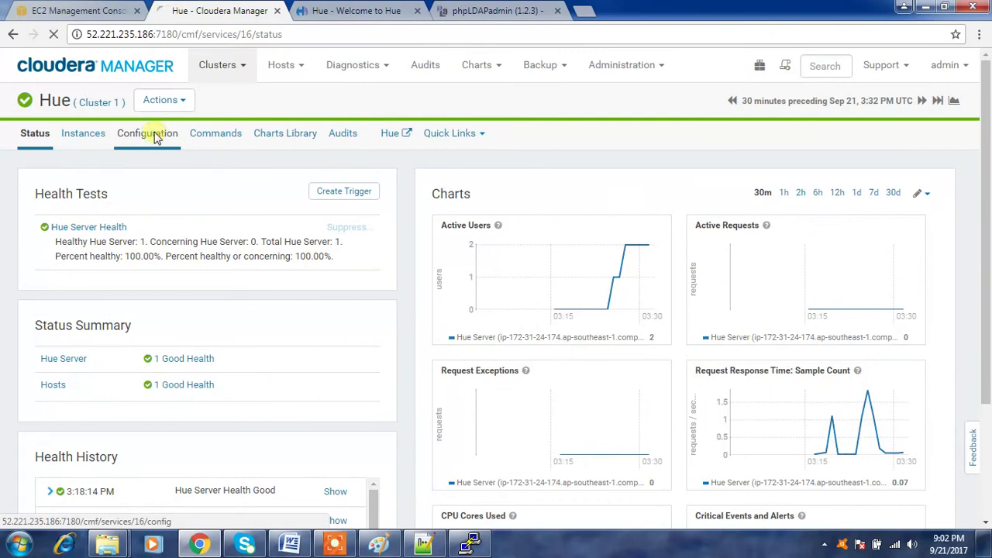
click(155, 132)
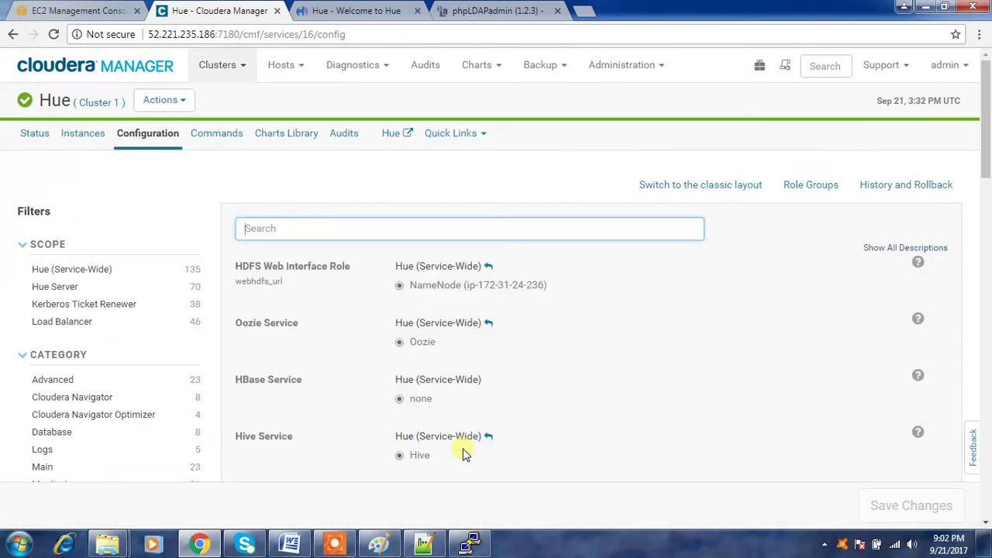
click(430, 545)
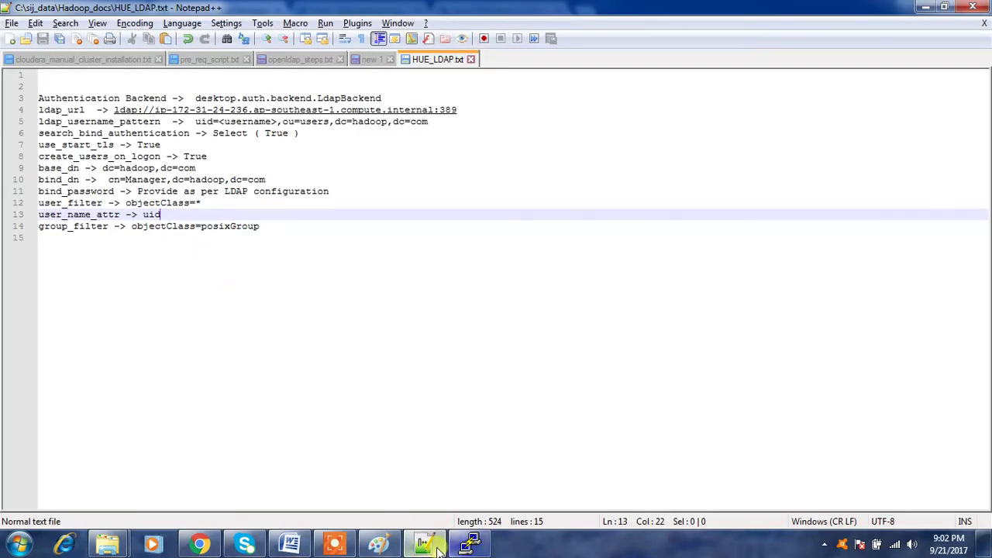
Step: Filter Hue settings by 'authe' and set Authentication Backend to desktop.auth.backend.LdapBackend
click(436, 546)
text(authen)
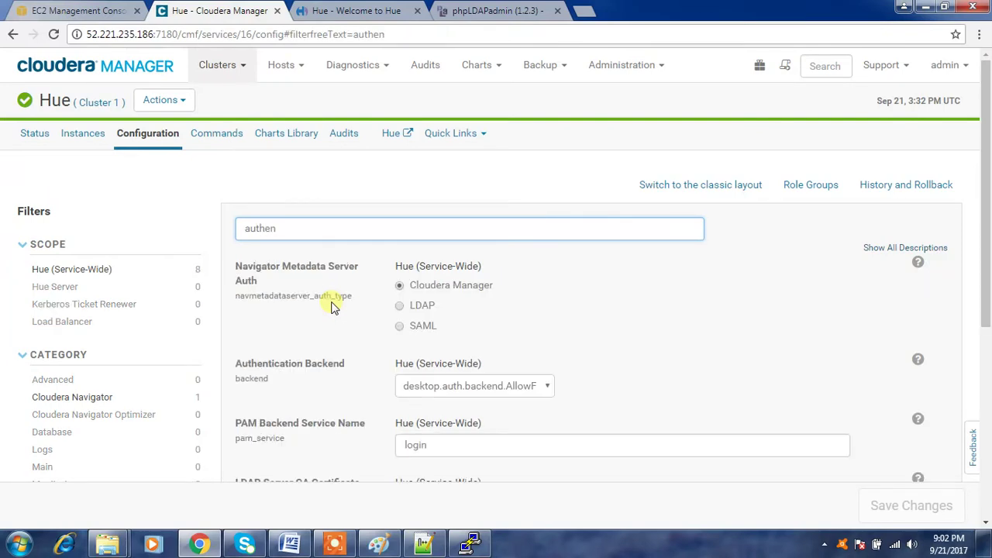
drag(347, 370, 247, 364)
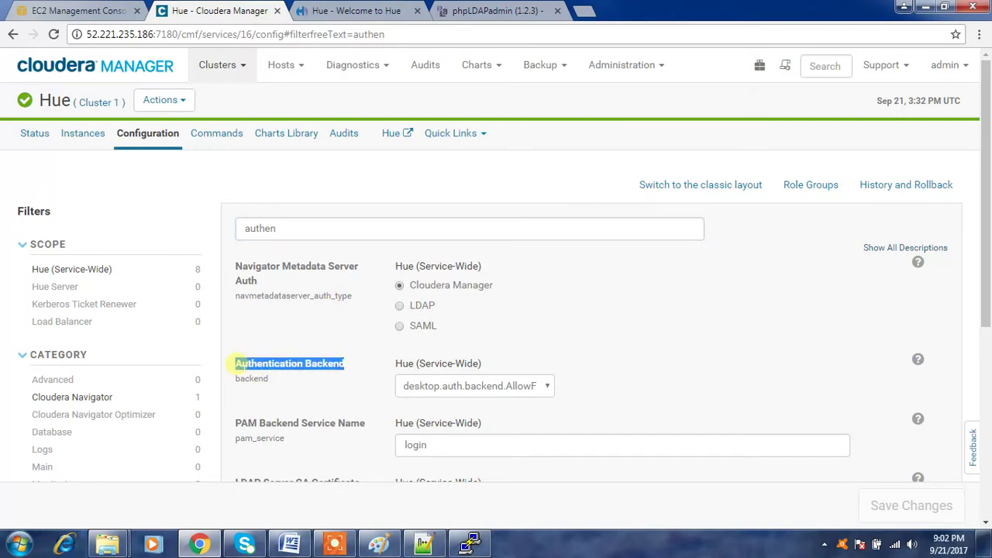
click(545, 386)
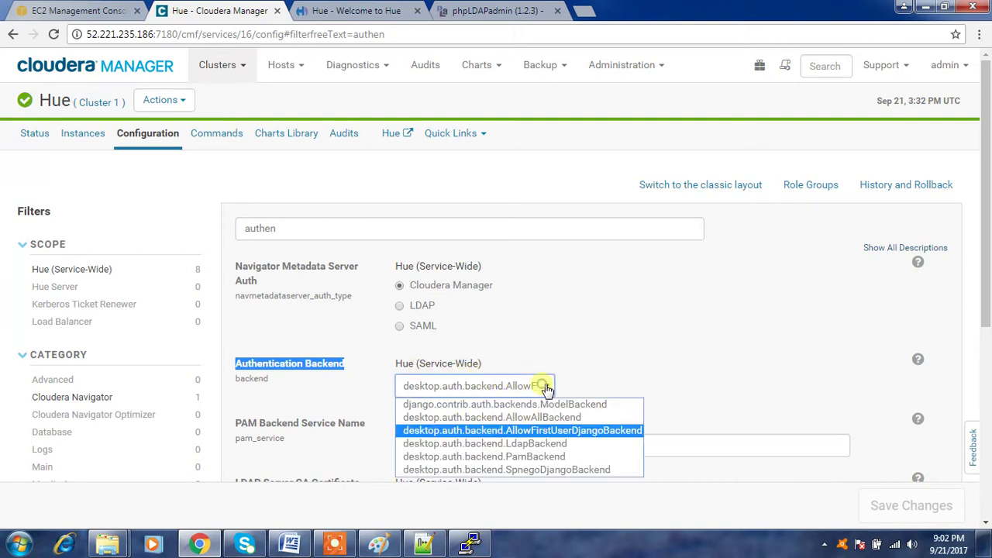
click(529, 444)
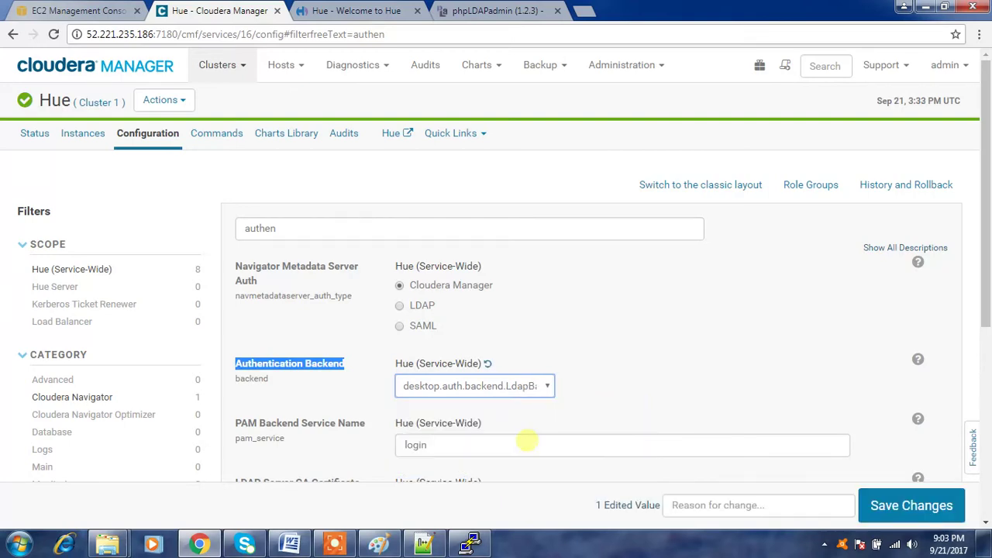
click(436, 544)
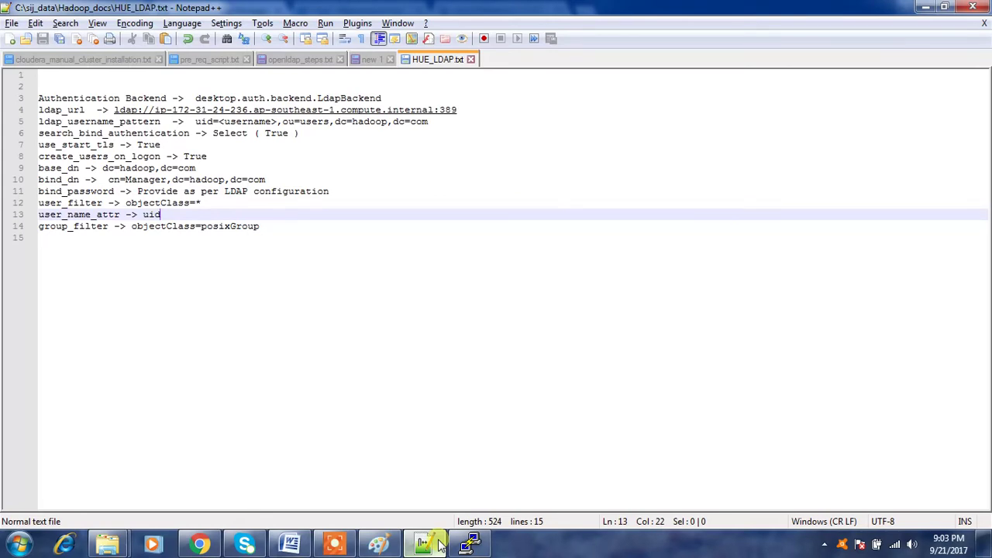
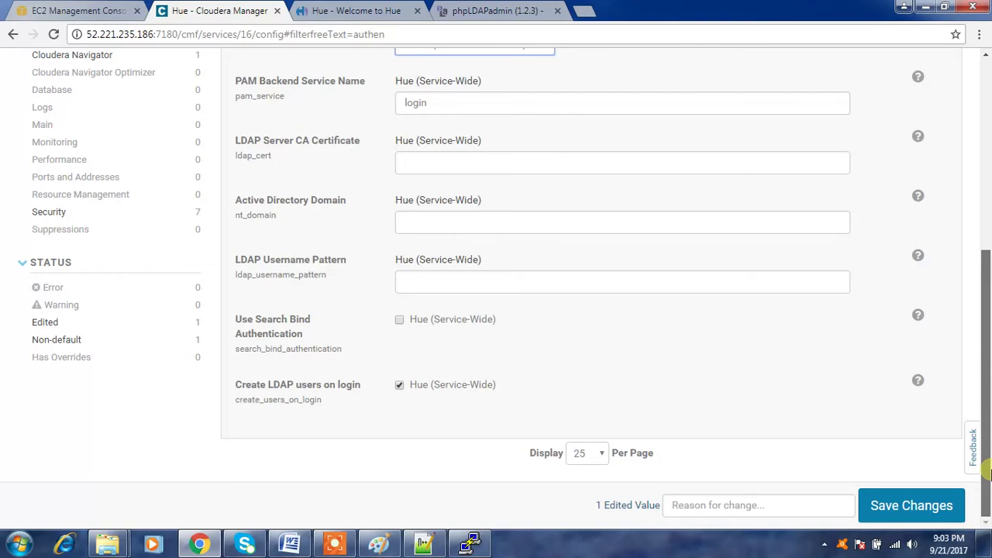
Step: Filter the Hue configuration settings for 'ld'
drag(988, 465, 984, 283)
drag(351, 205, 223, 206)
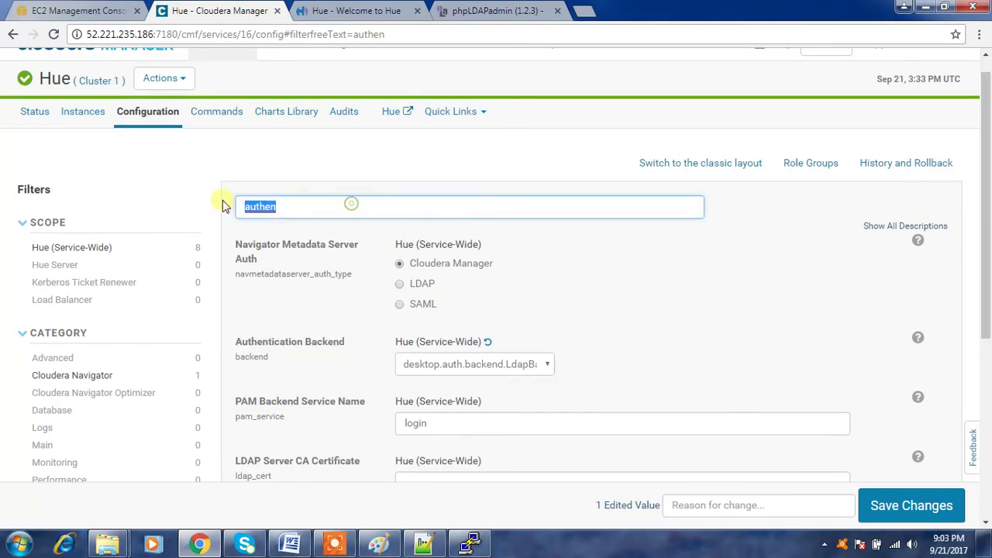
text(ldap)
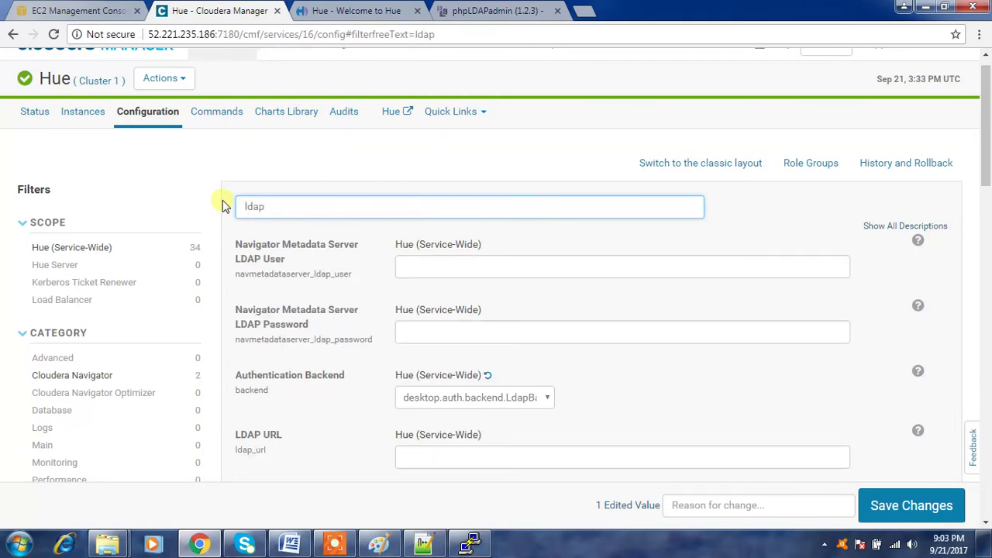
Step: Paste ldap://ip-172-31-24-236.ap-southeast-1.compute.internal:389 from the notes as LDAP URL and save
click(426, 456)
click(423, 544)
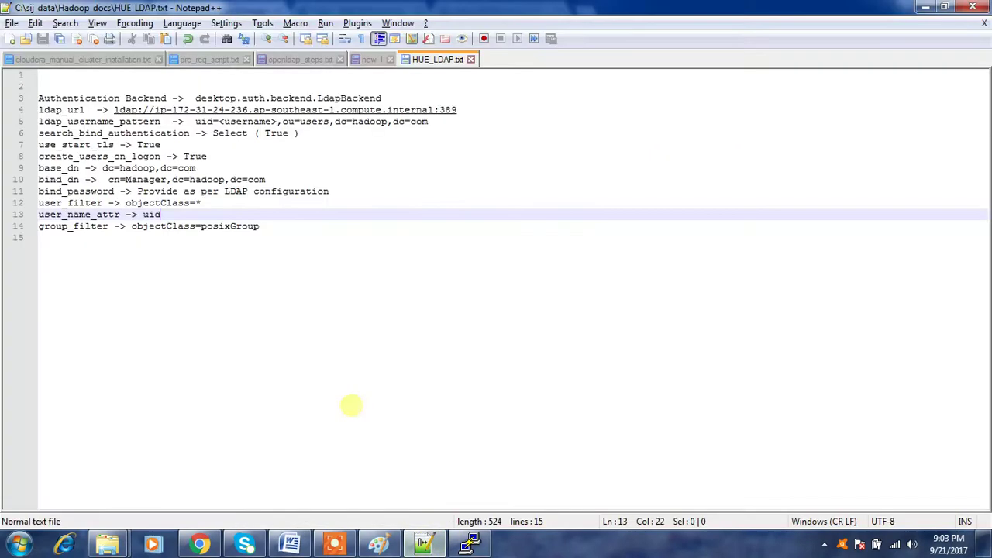
drag(457, 110, 128, 110)
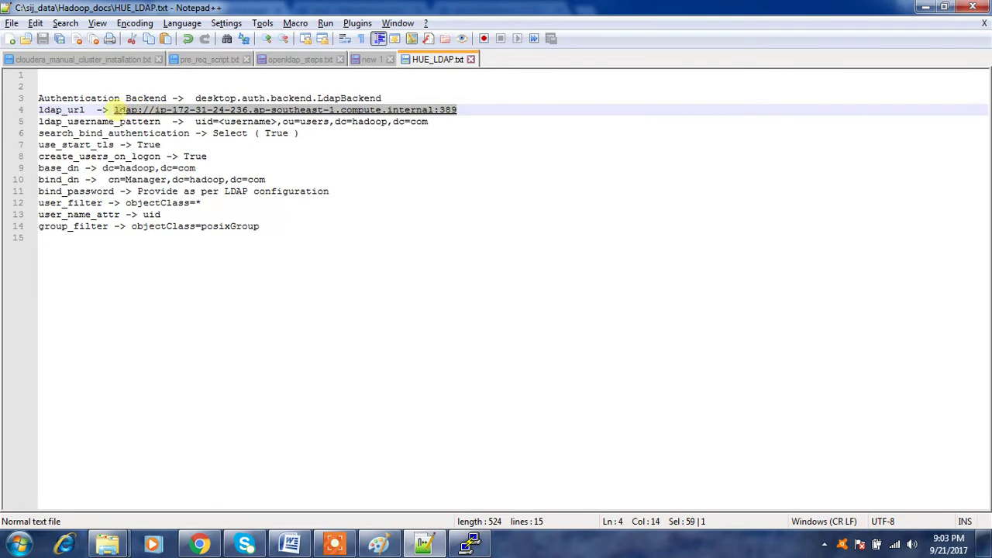
key(ctrl+c)
key(alt+Tab)
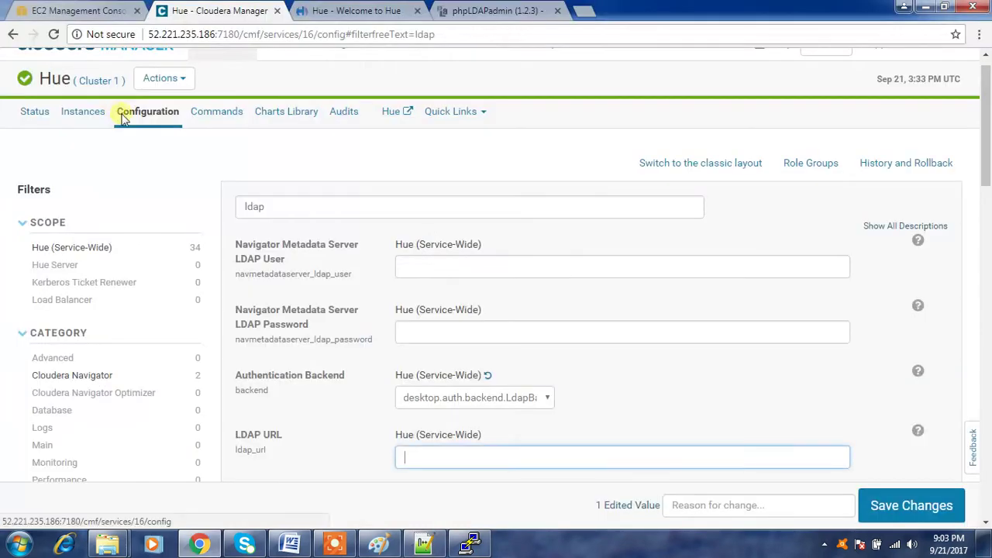
key(ctrl+v)
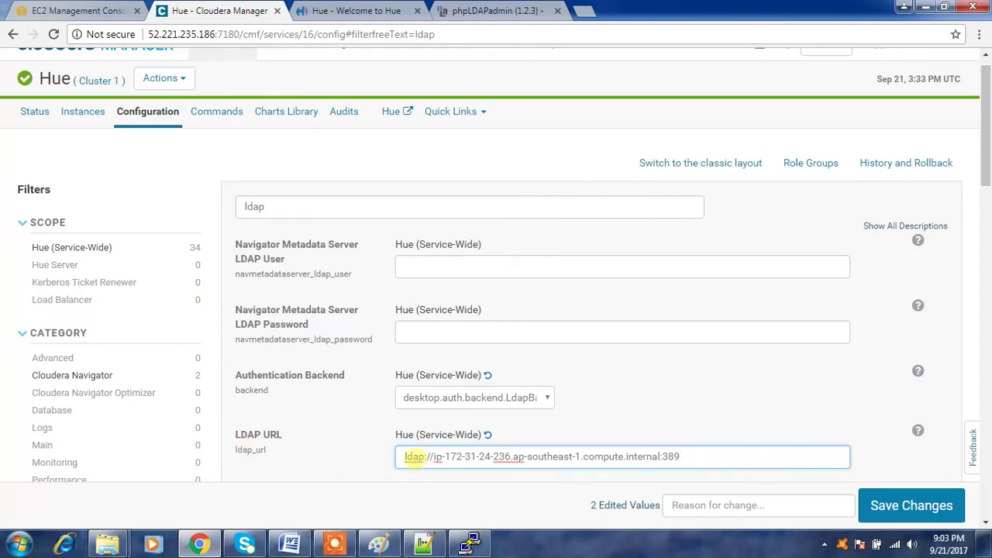
drag(433, 456, 663, 457)
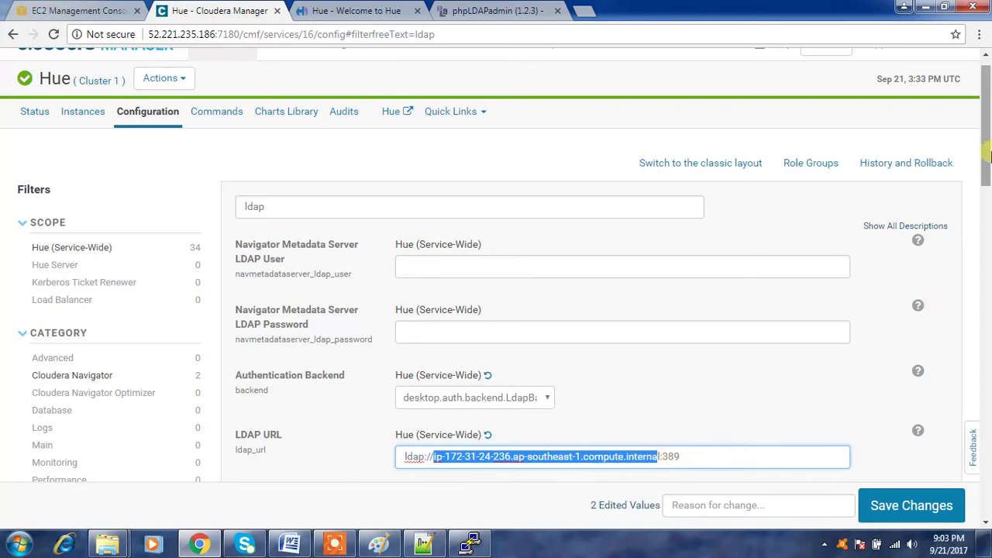
drag(987, 155, 978, 337)
click(919, 516)
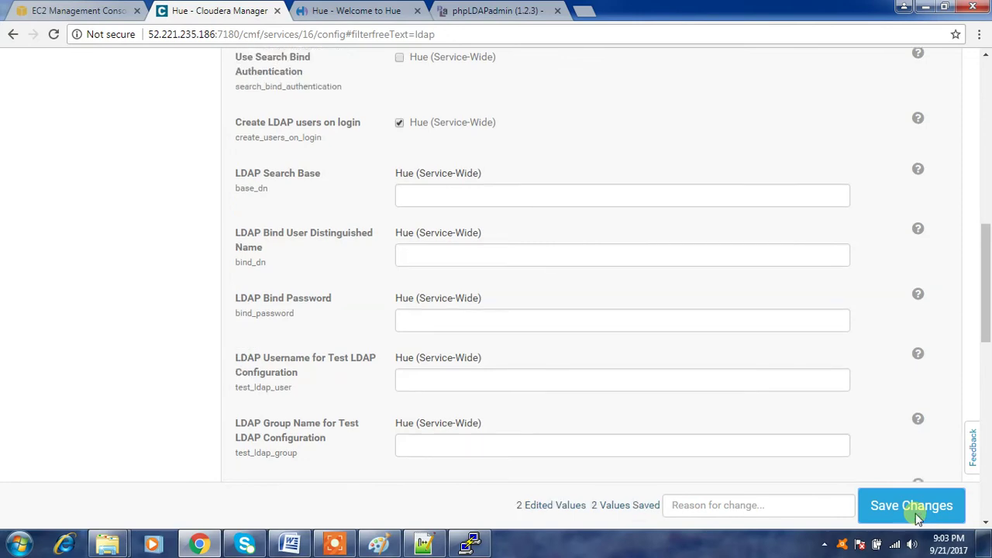
Step: Scroll up to read the General Error(s) message, then down to LDAP Username Pattern
drag(981, 346, 970, 195)
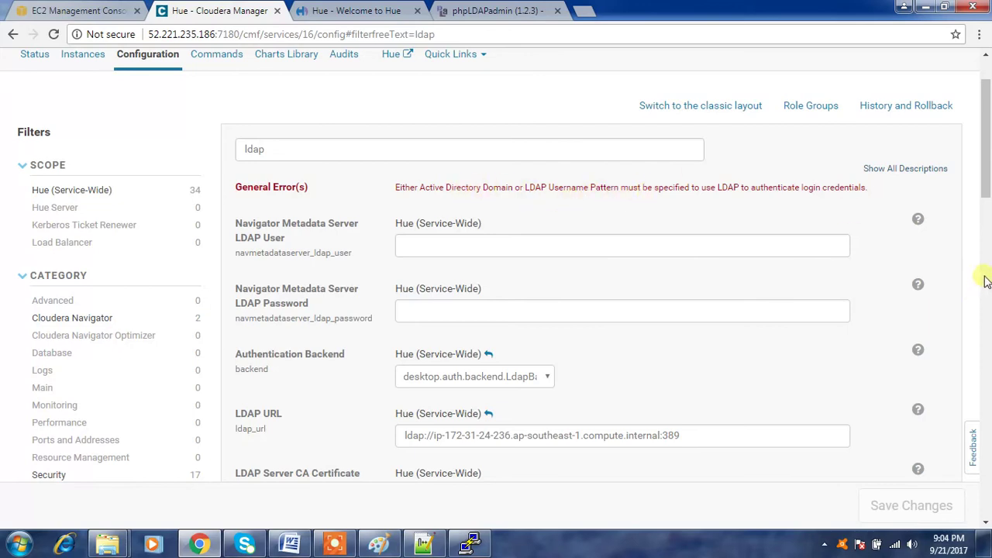
drag(985, 188, 985, 273)
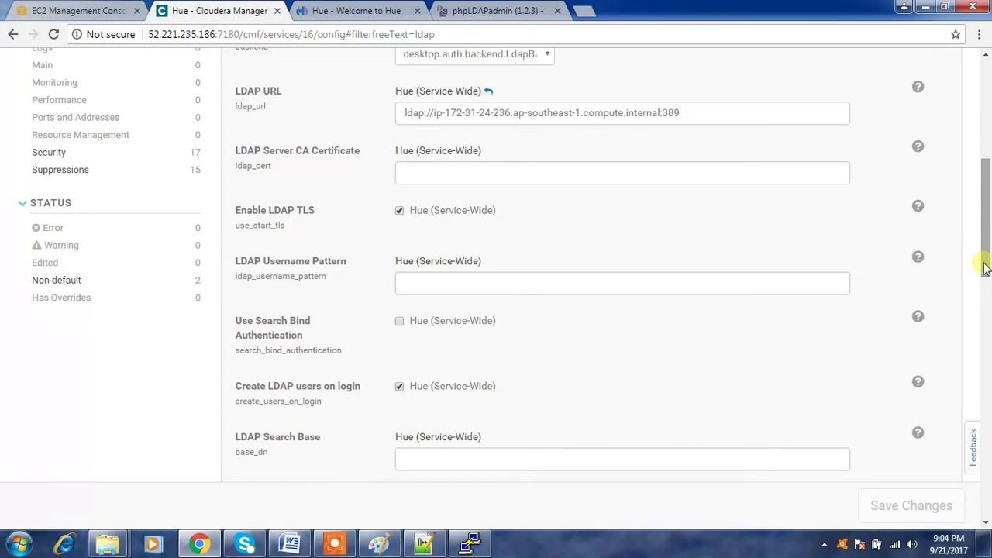
Step: Paste uid=<username>,ou=users,dc=hadoop,dc=com from the notes into LDAP Username Pattern
click(426, 543)
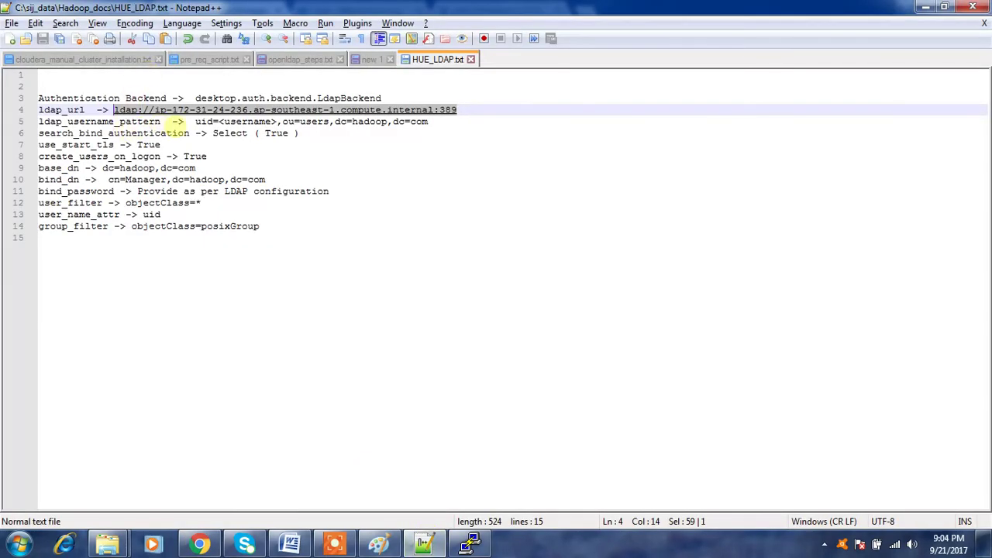
drag(196, 121, 417, 122)
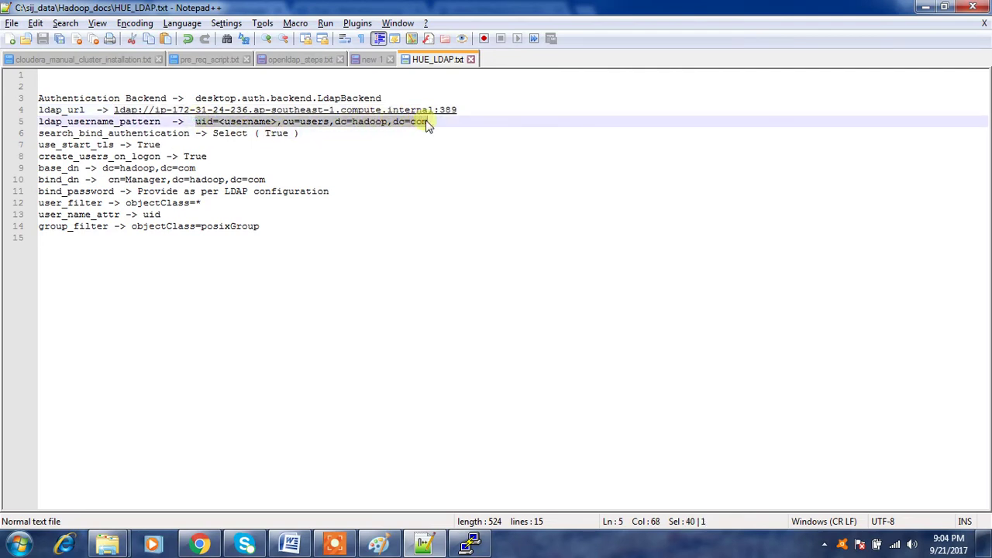
key(alt+Tab)
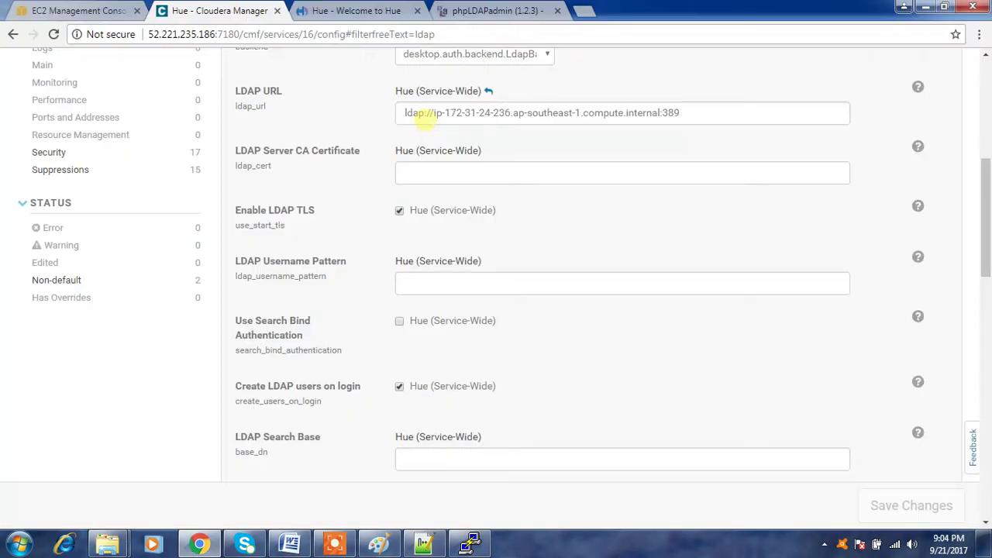
click(446, 279)
key(ctrl+v)
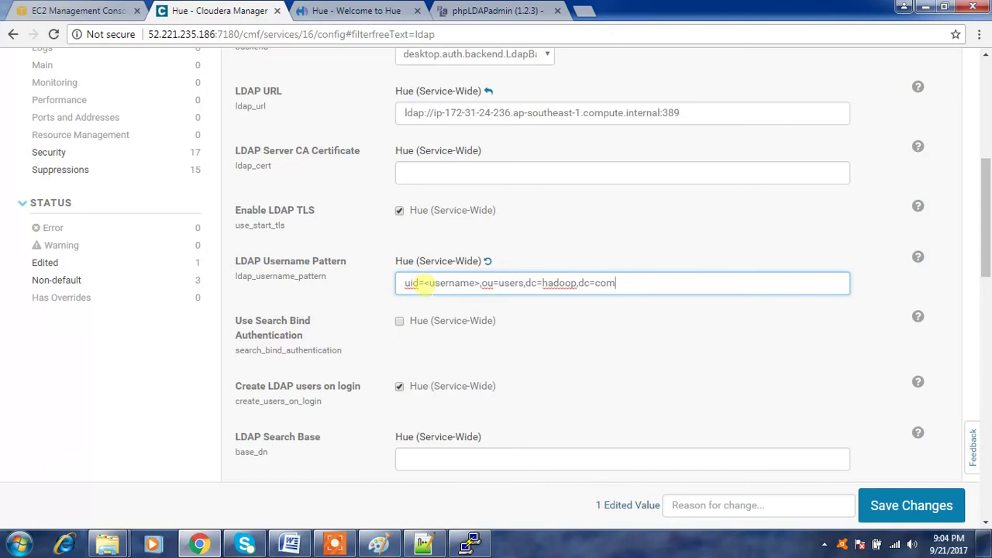
drag(481, 282, 420, 283)
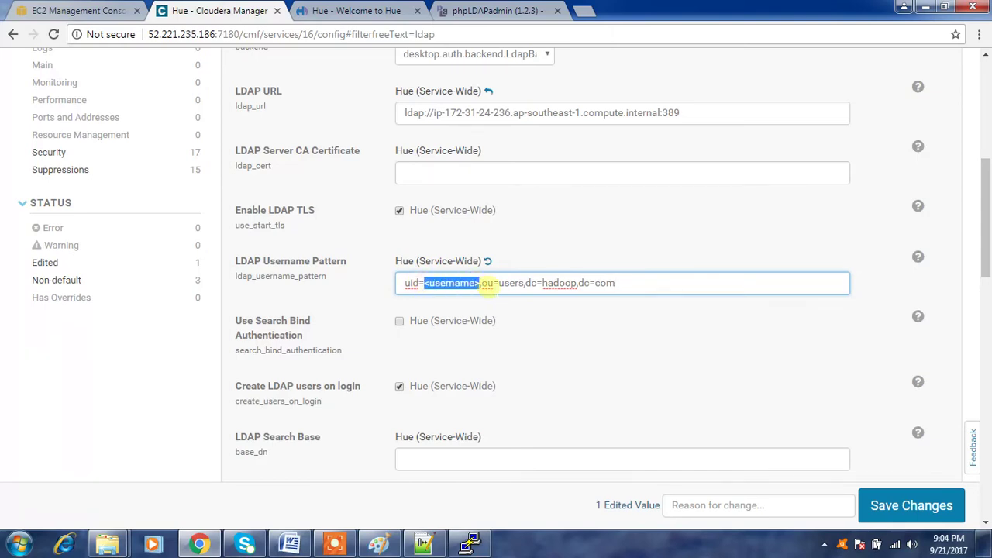
click(482, 283)
drag(480, 283, 402, 283)
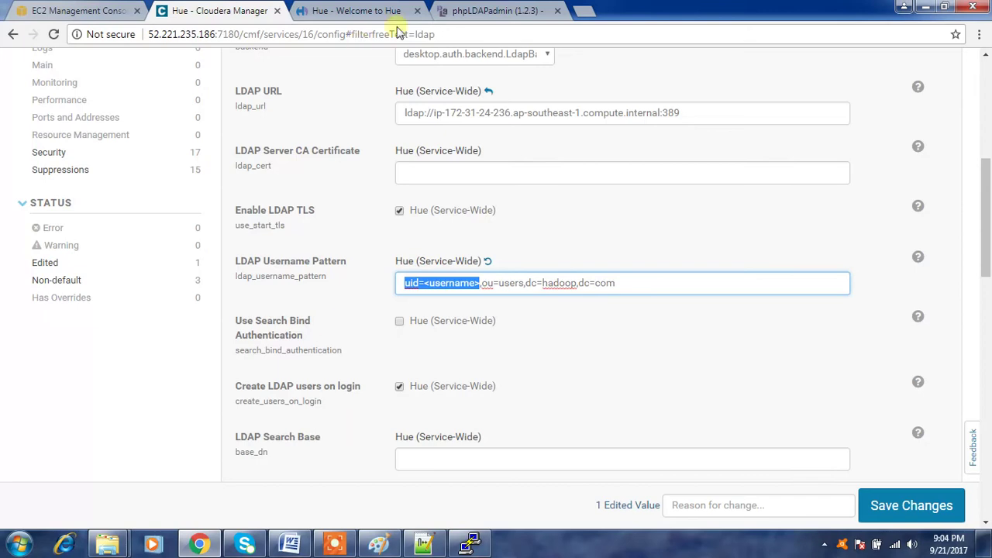
click(465, 11)
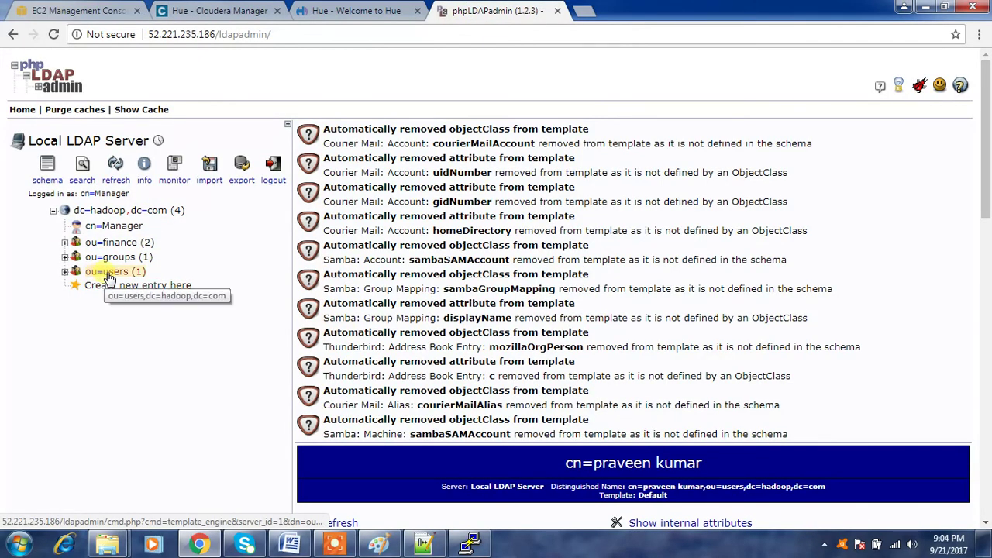
Step: Expand ou=users in phpLDAPadmin to show its single user, and close the Hue welcome tab
click(66, 273)
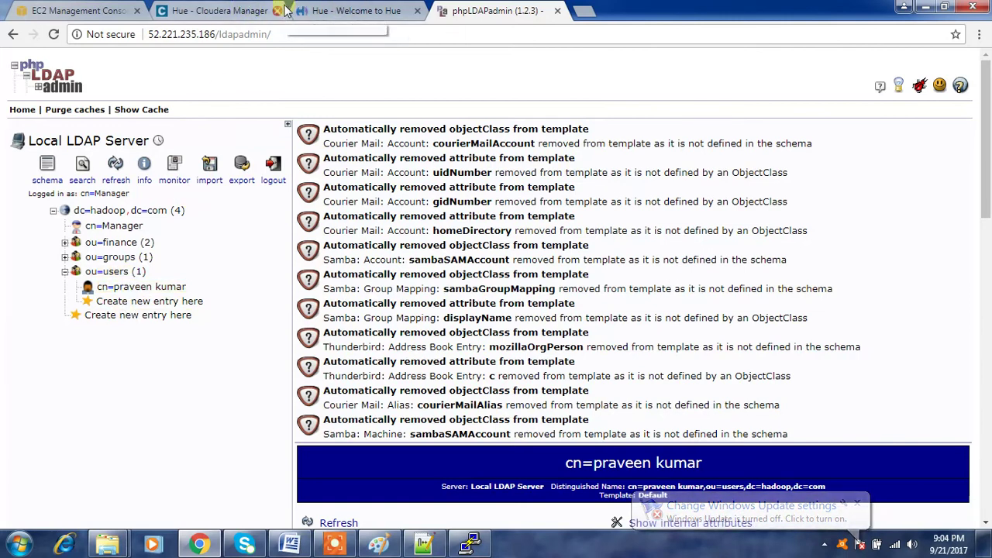
click(417, 11)
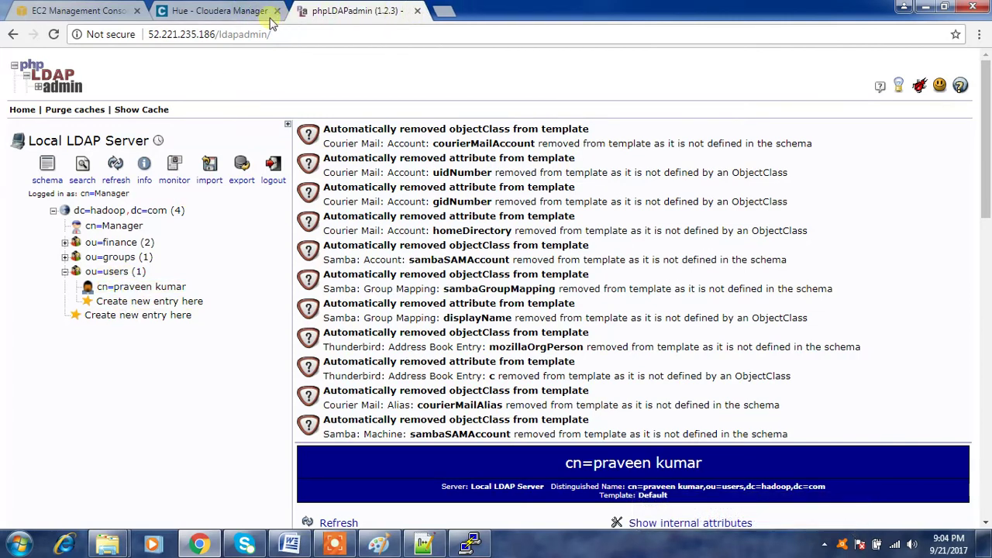
click(260, 12)
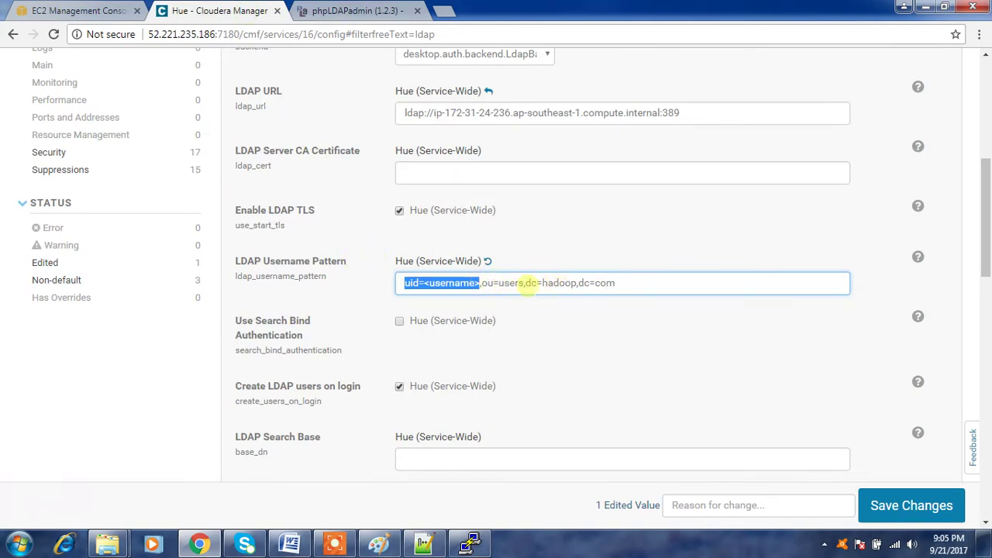
Step: Enable Use Search Bind Authentication and scroll down to the LDAP Search Base field
drag(620, 283, 532, 284)
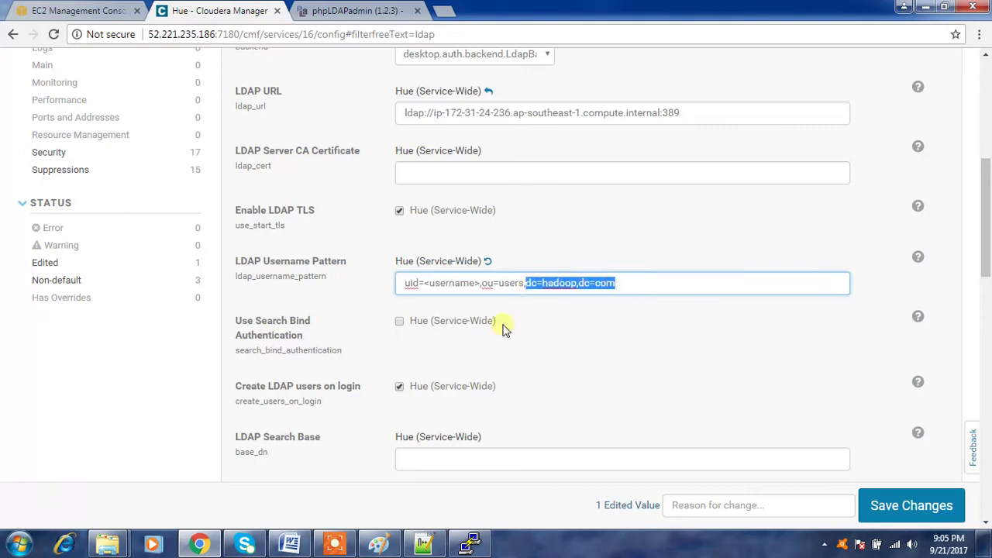
key(alt+Tab)
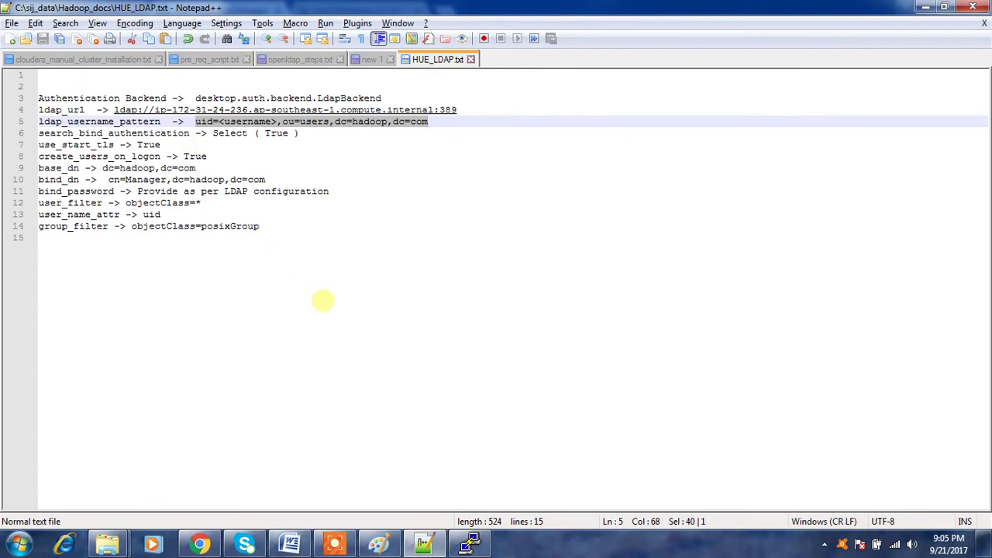
key(alt+Tab)
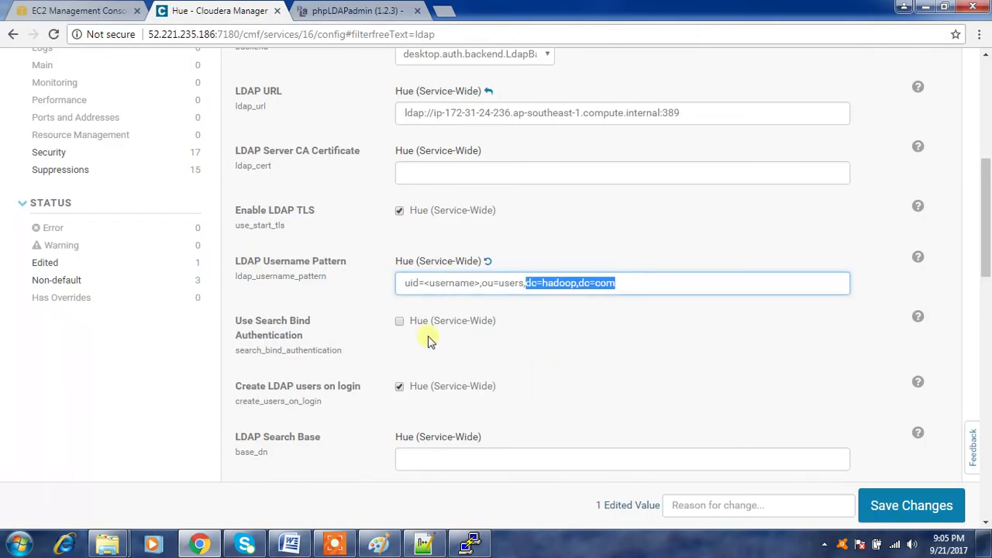
click(403, 324)
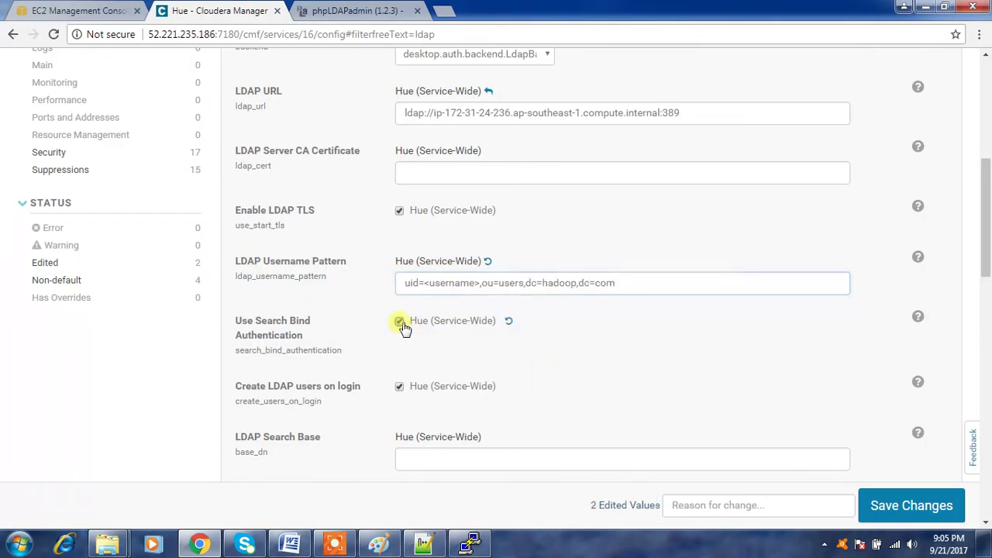
key(alt+Tab)
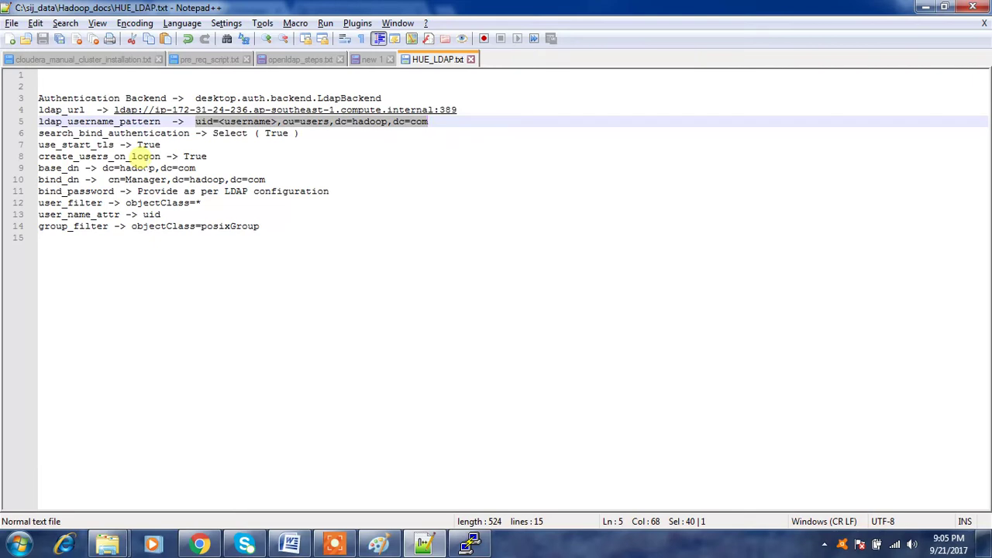
key(alt+Tab)
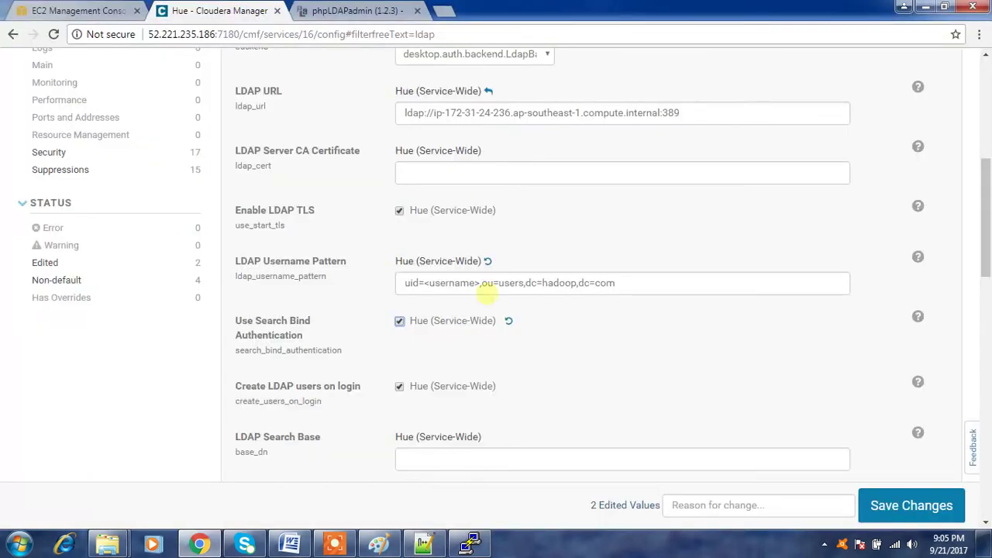
scroll(982, 262, down, 2)
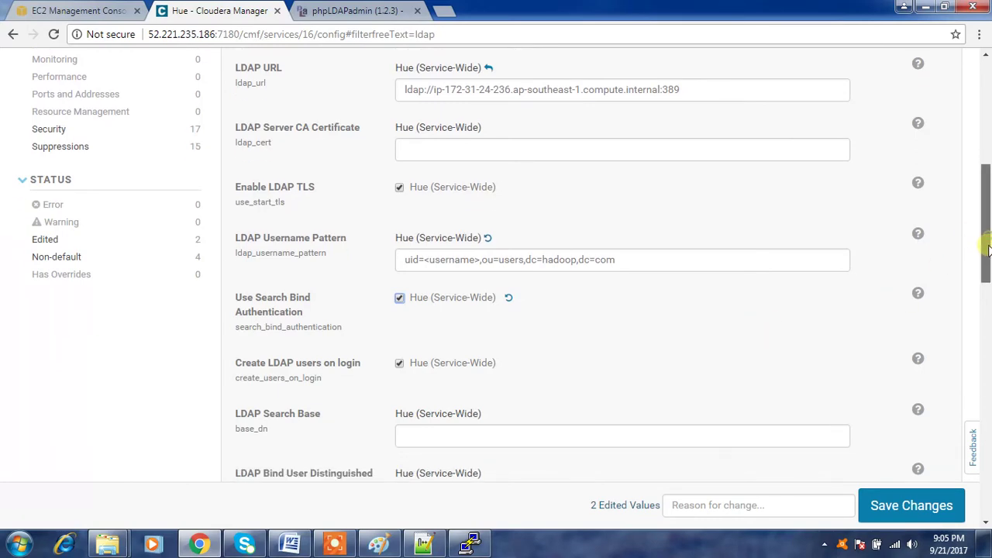
mouse_move(988, 268)
mouse_down()
mouse_move(988, 484)
mouse_move(988, 278)
mouse_up()
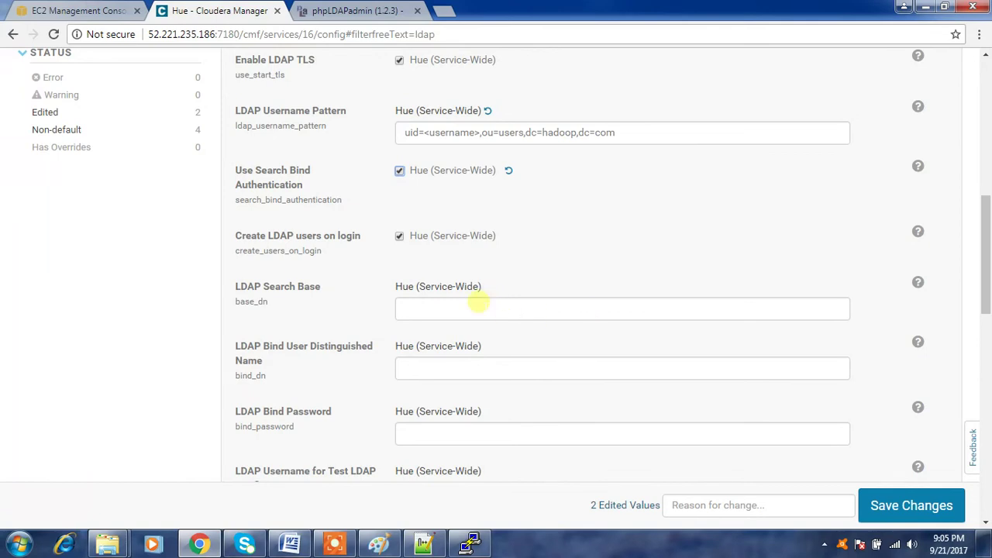
key(alt+Tab)
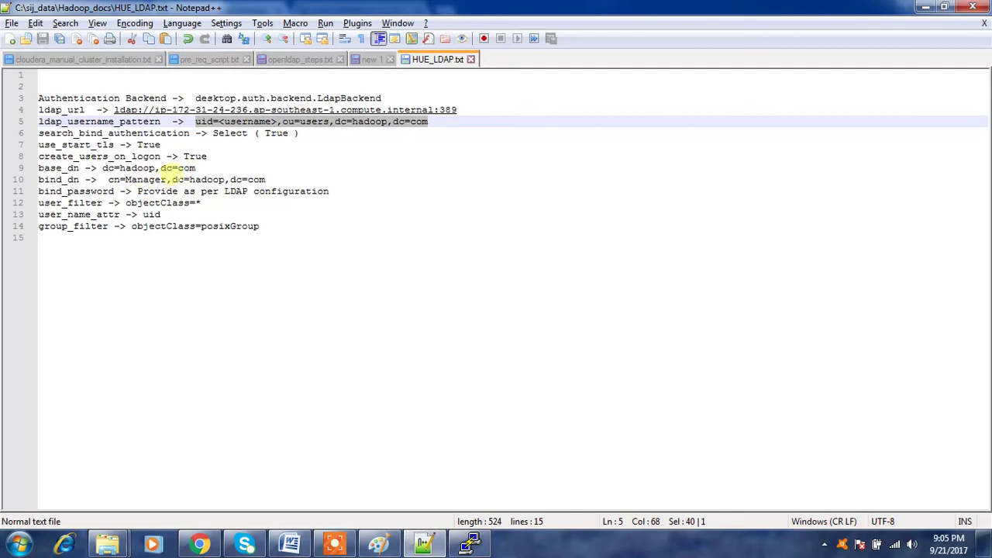
Step: Set LDAP Search Base to dc=hadoop,dc=com, copied from the notes
drag(197, 168, 105, 168)
key(ctrl+c)
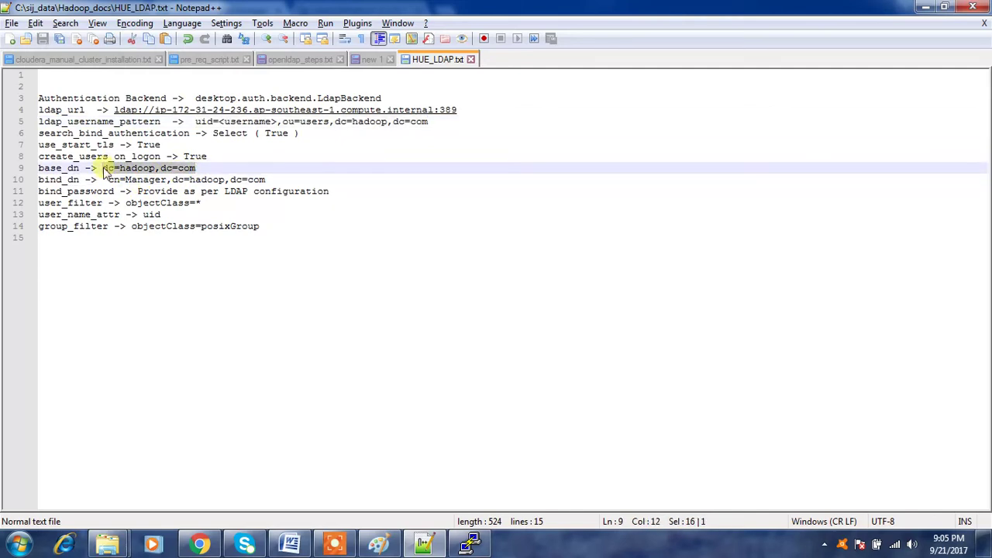
key(alt+Tab)
click(427, 313)
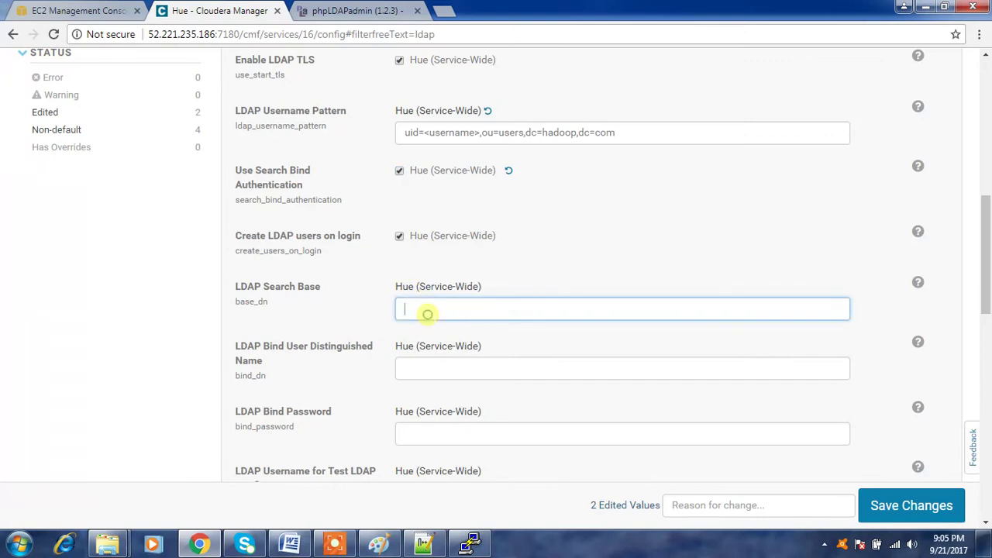
key(ctrl+v)
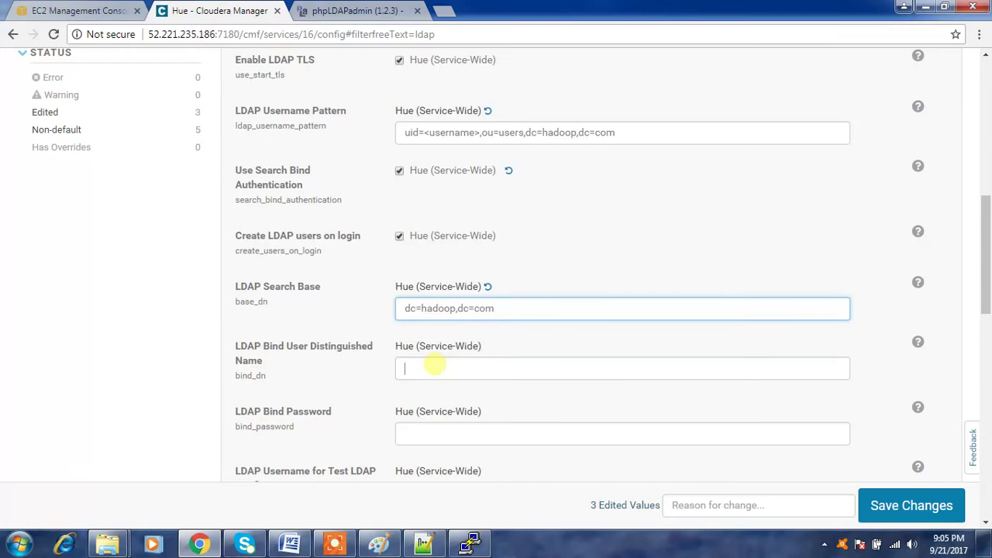
Step: Set Bind User DN to cn=Manager,dc=hadoop,dc=com and enter the LDAP bind password
key(alt+Tab)
drag(287, 179, 112, 179)
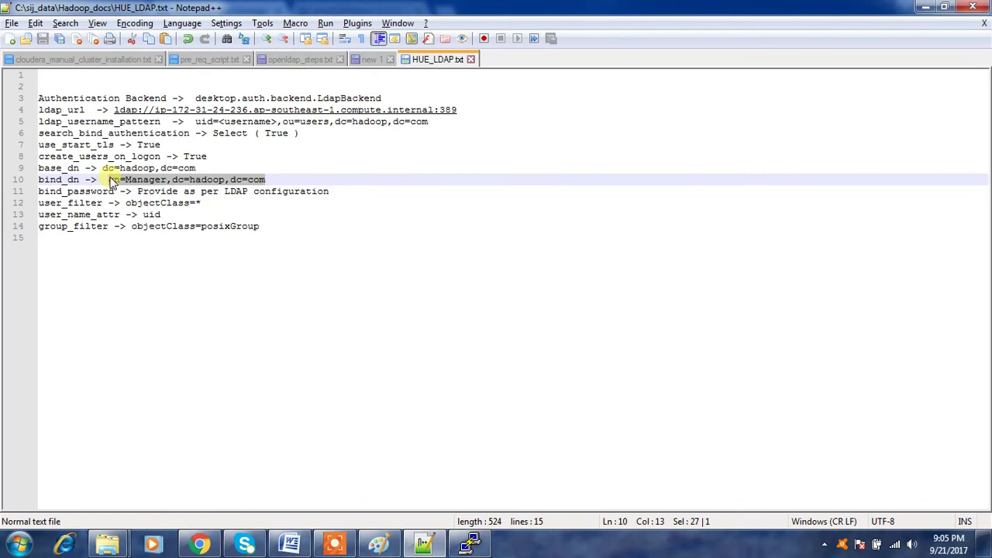
key(alt+Tab)
text(cn=Manager,dc=hadoop,dc=com)
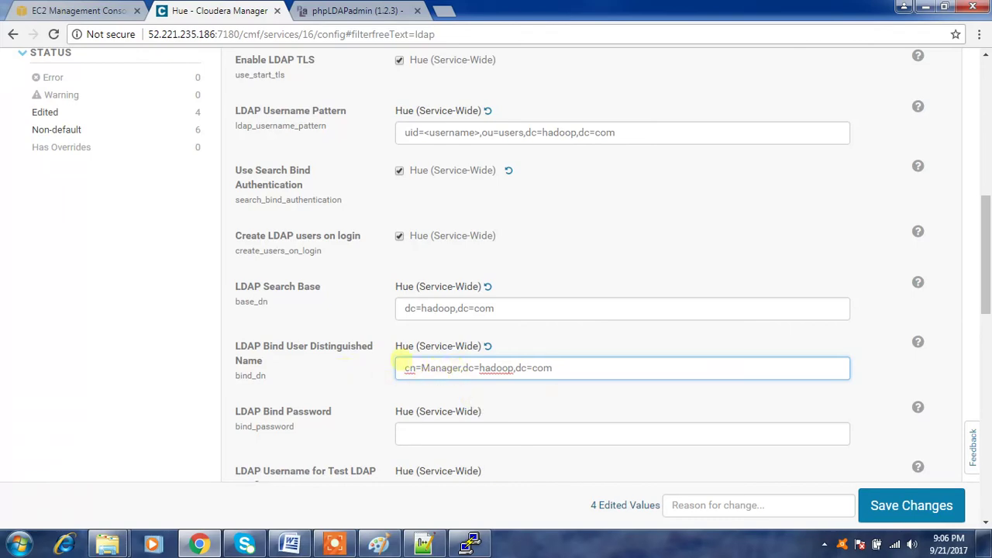
click(437, 435)
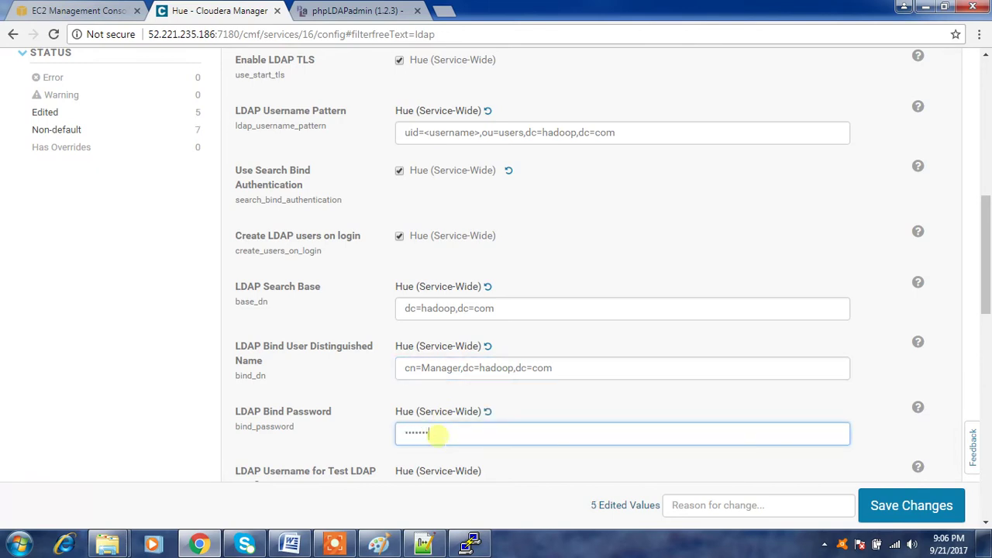
drag(982, 296, 989, 334)
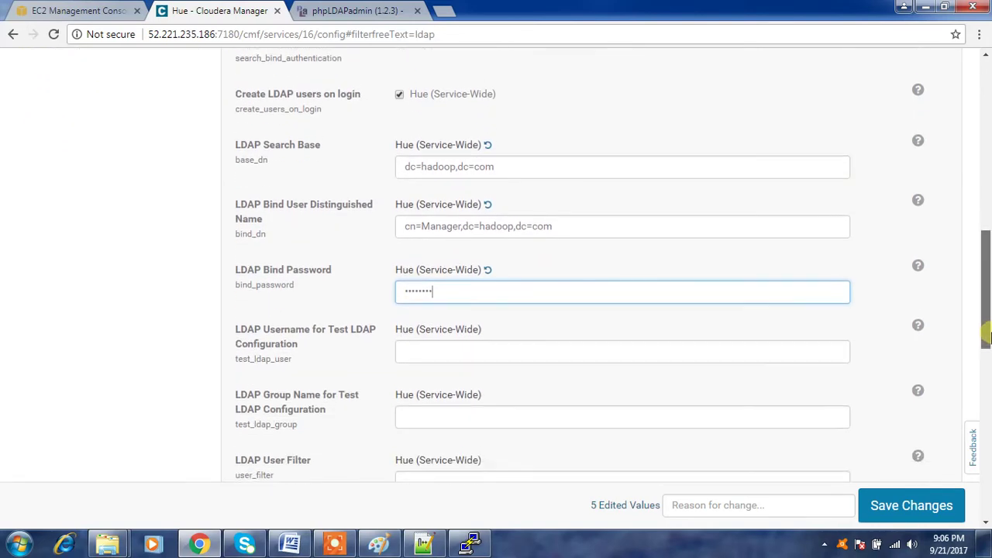
key(alt+Tab)
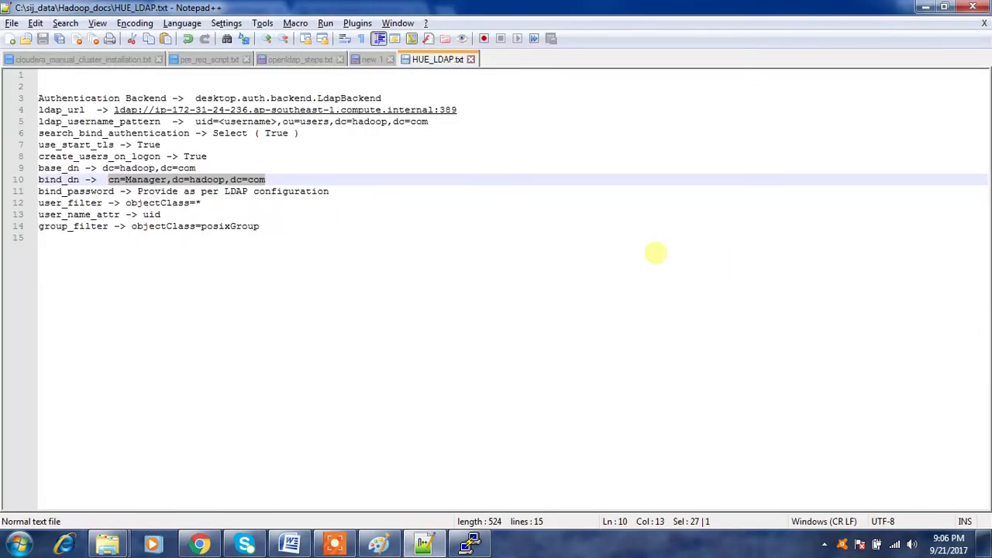
Step: Set LDAP User Filter to objectClass=* and LDAP Username Attribute to uid
drag(126, 202, 193, 202)
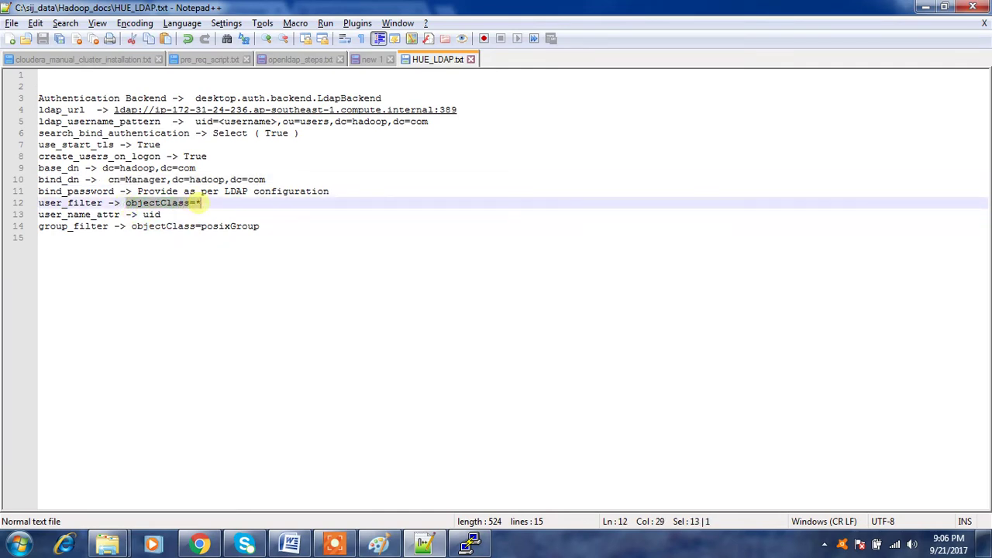
key(alt+Tab)
key(alt+Tab)
key(alt+Tab)
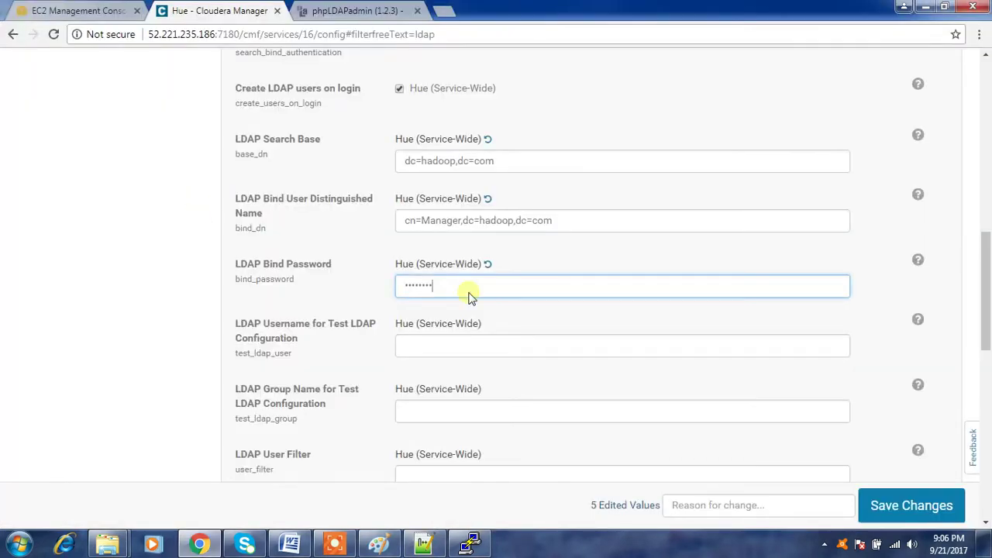
click(437, 475)
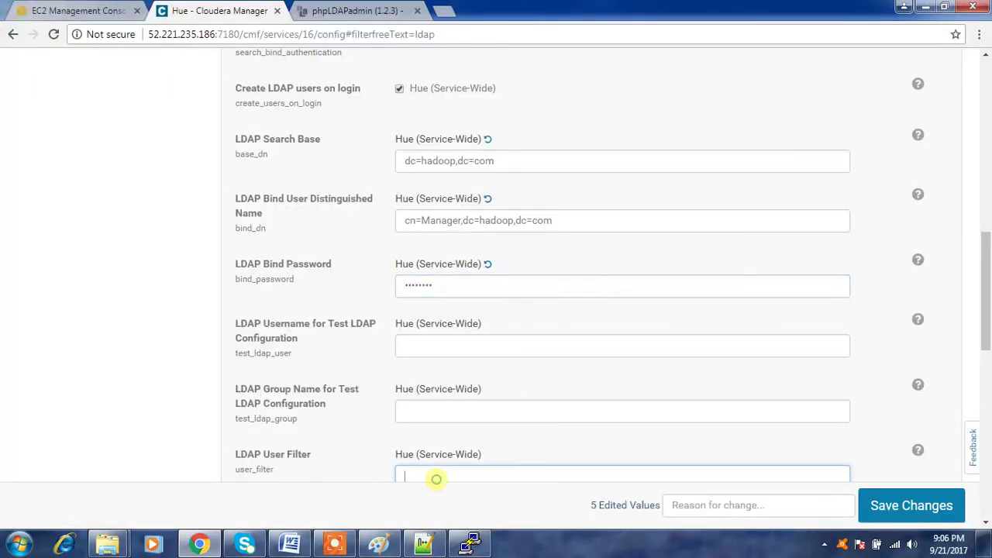
text(objectClass=*)
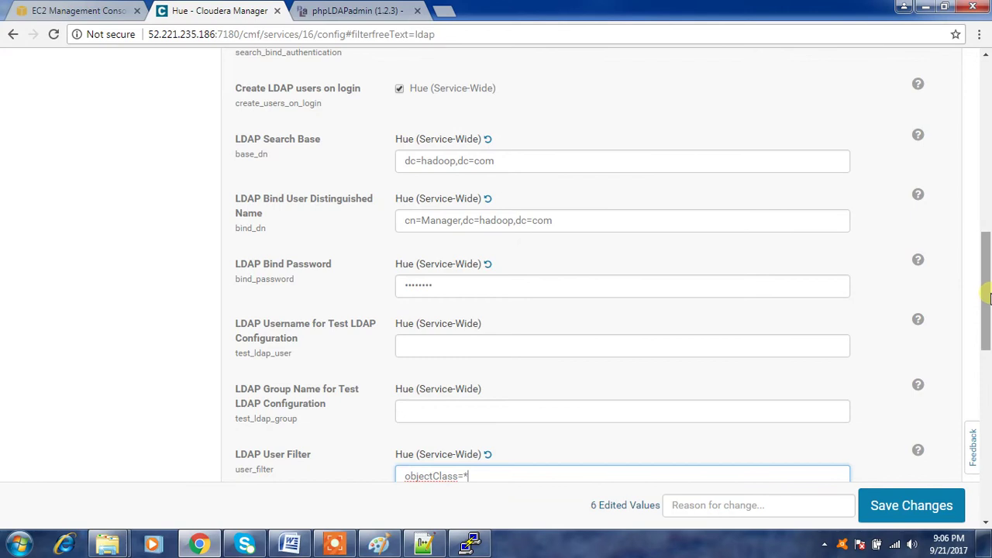
drag(986, 302, 987, 341)
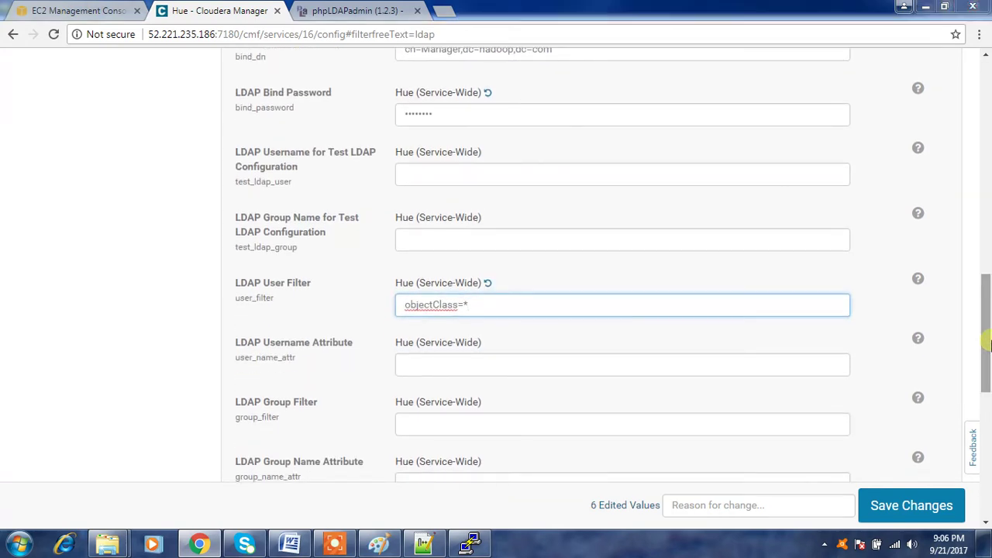
key(alt+Tab)
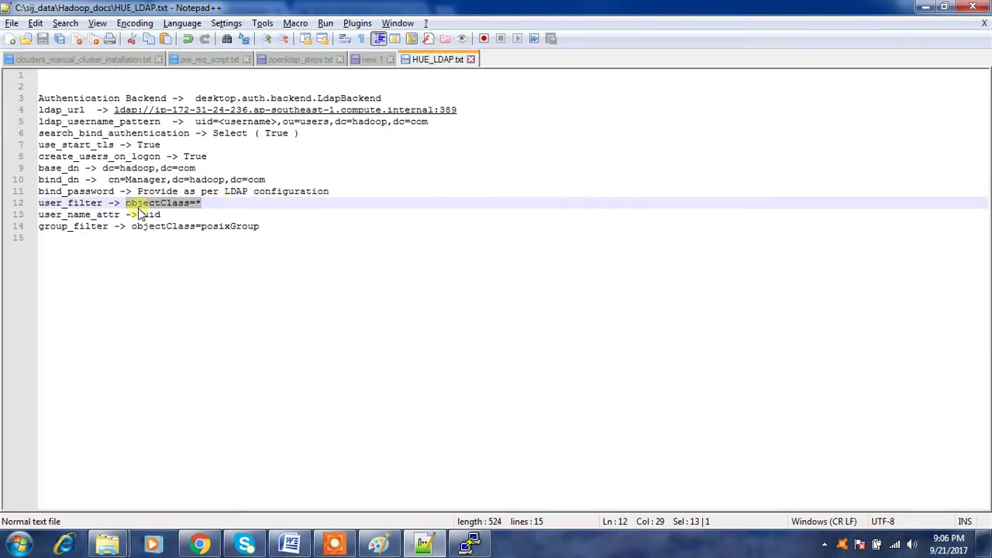
drag(142, 215, 160, 216)
key(ctrl+c)
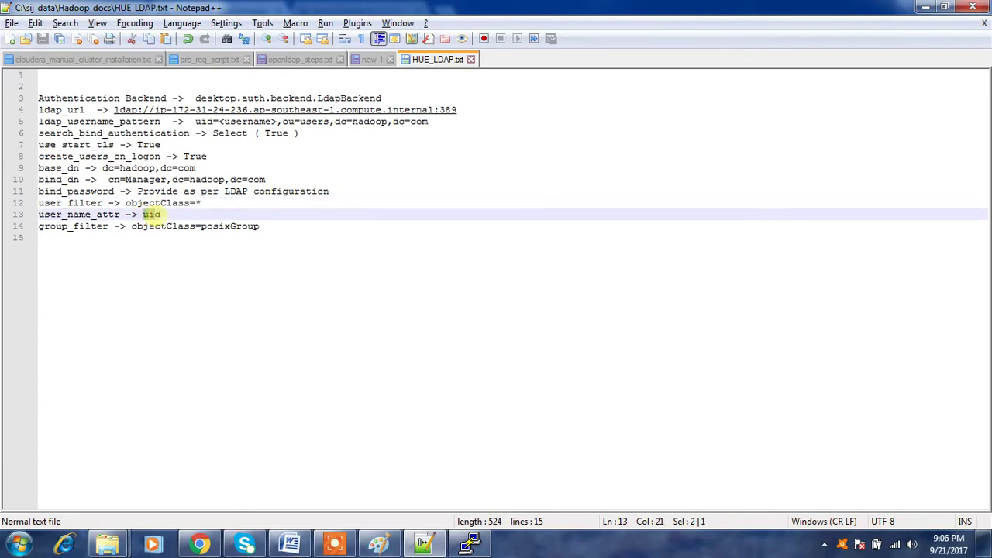
key(alt+Tab)
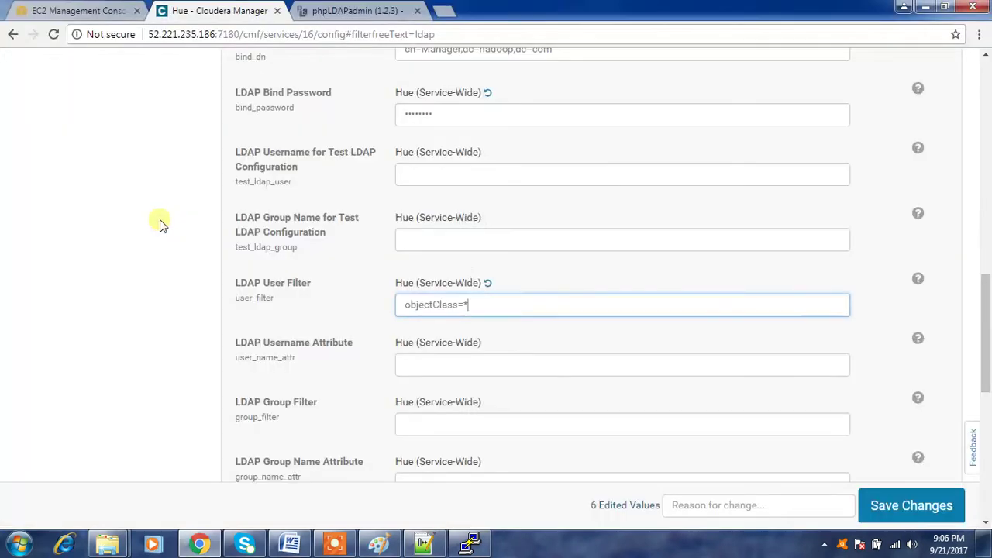
click(411, 363)
key(ctrl+v)
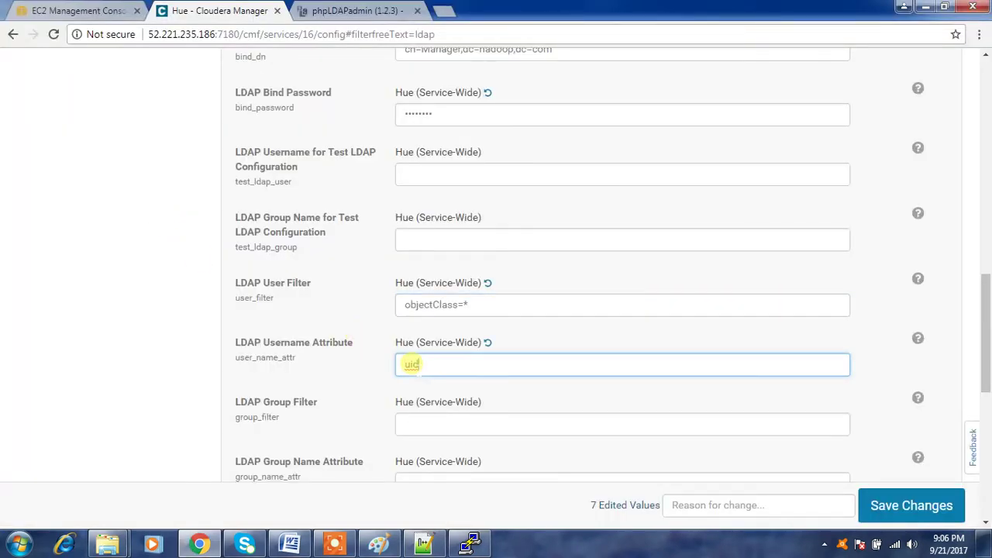
Step: Set LDAP Group Filter to objectClass=posixGroup
key(alt+Tab)
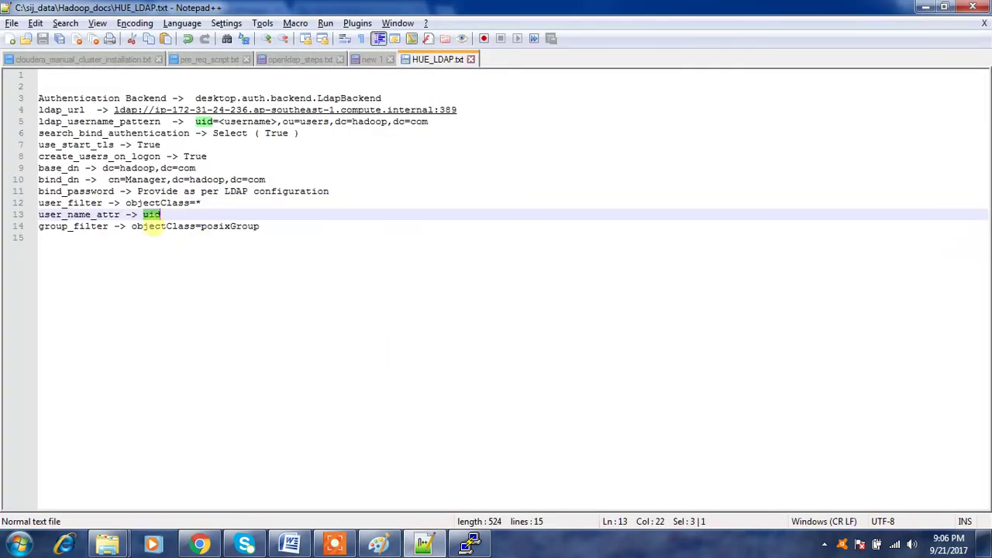
drag(131, 225, 259, 226)
key(ctrl+c)
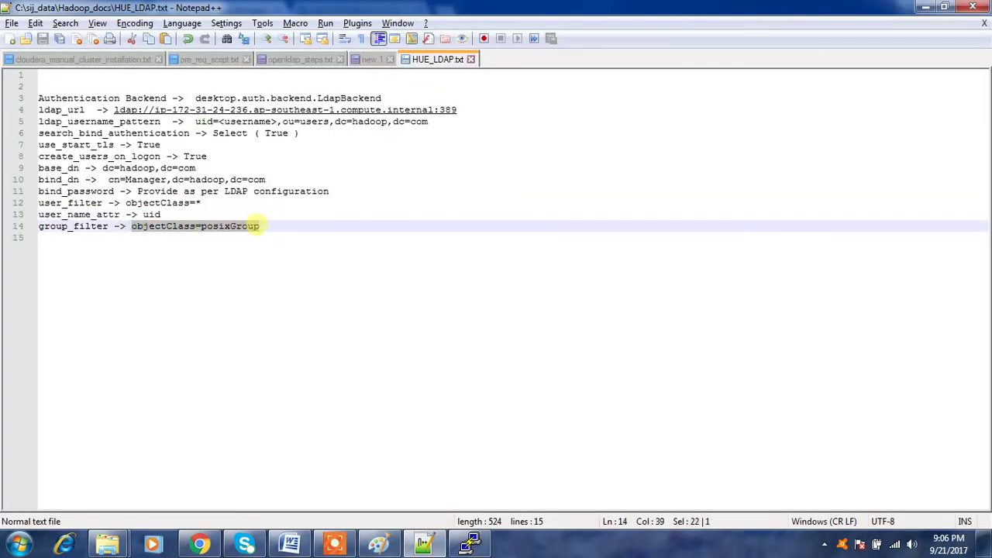
key(alt+Tab)
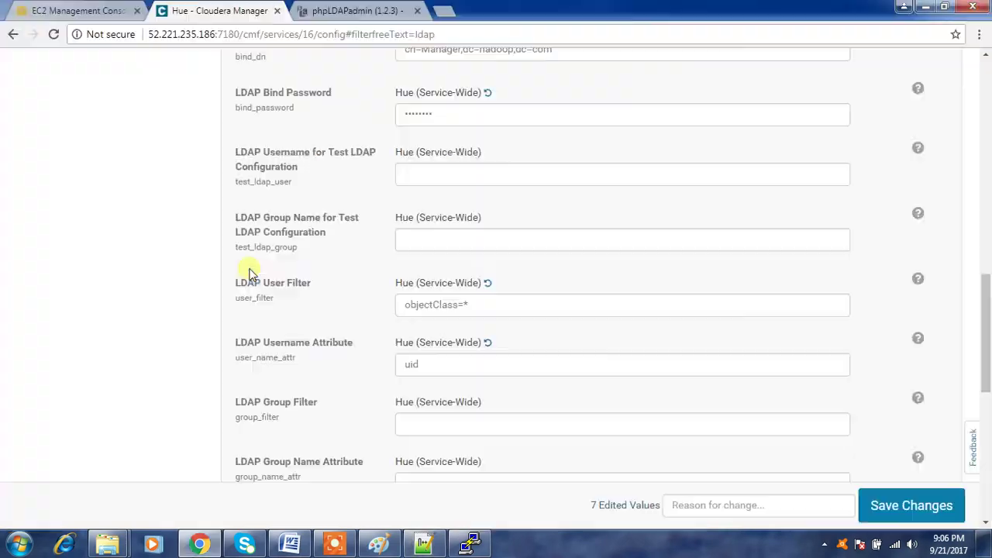
click(416, 418)
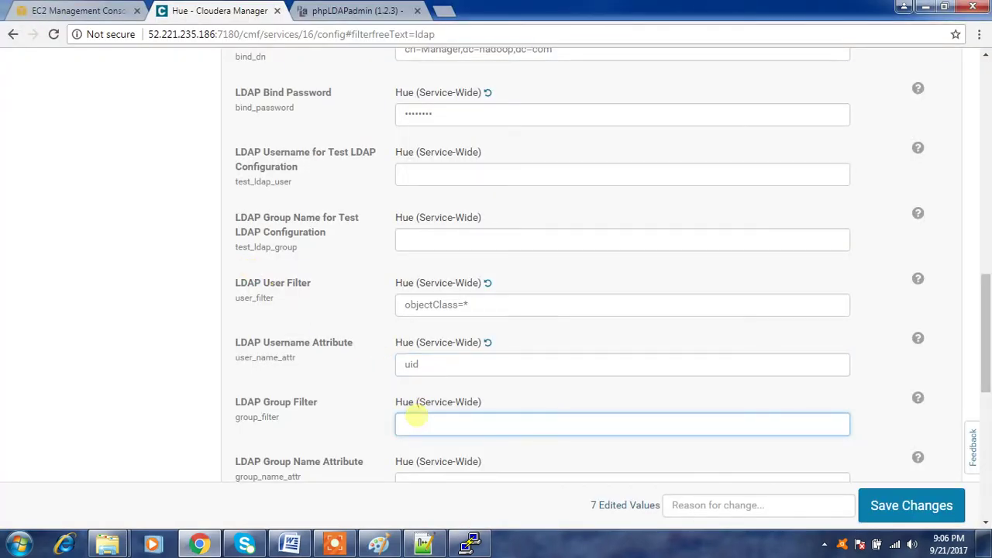
key(ctrl+v)
drag(975, 331, 978, 177)
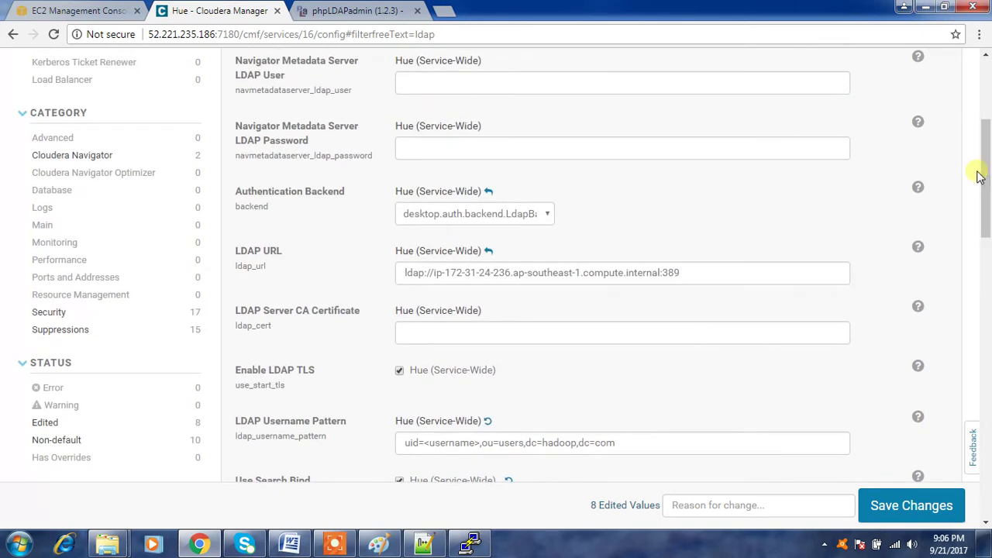
Step: Check the use_start_tls note, then save all edited Hue LDAP settings
key(alt+Tab)
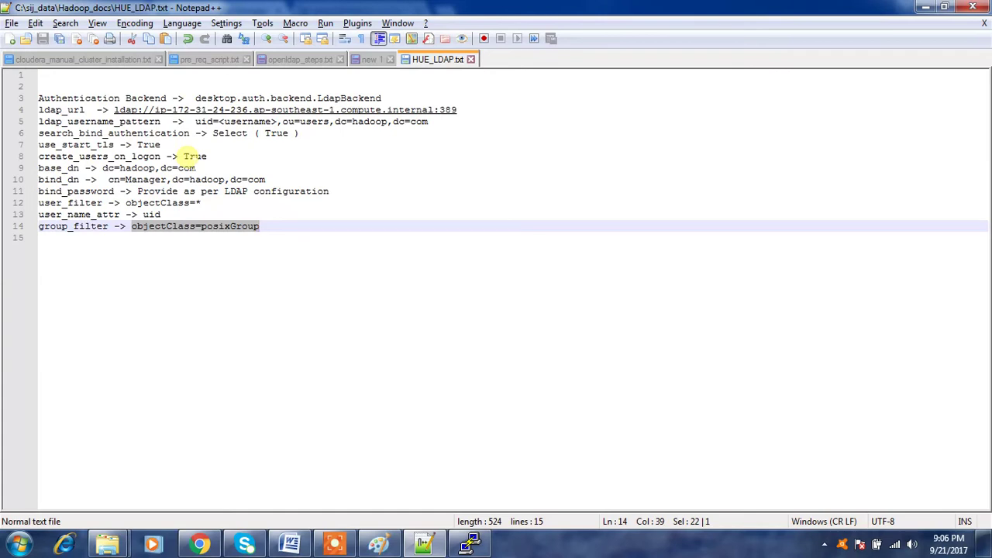
drag(115, 145, 42, 152)
key(ctrl+c)
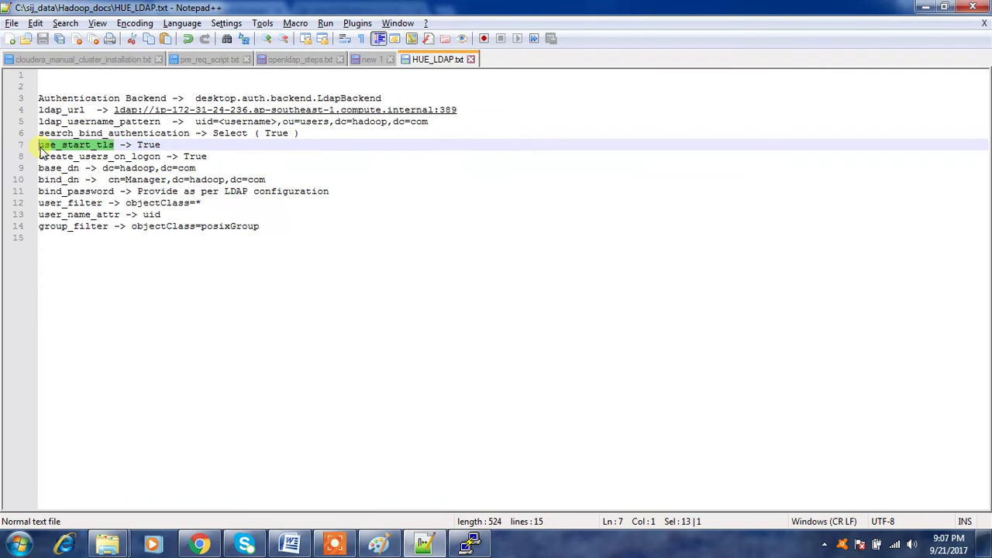
key(alt+Tab)
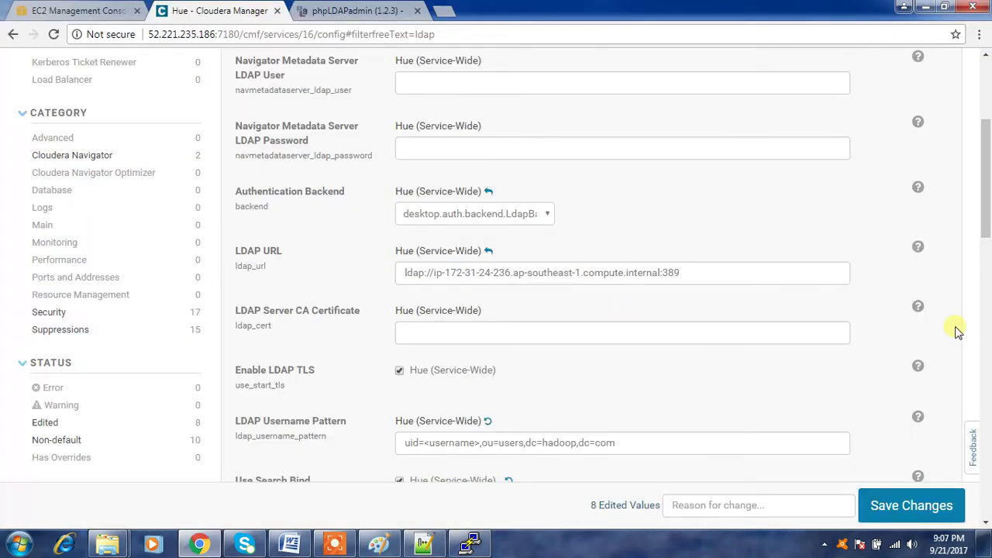
click(890, 503)
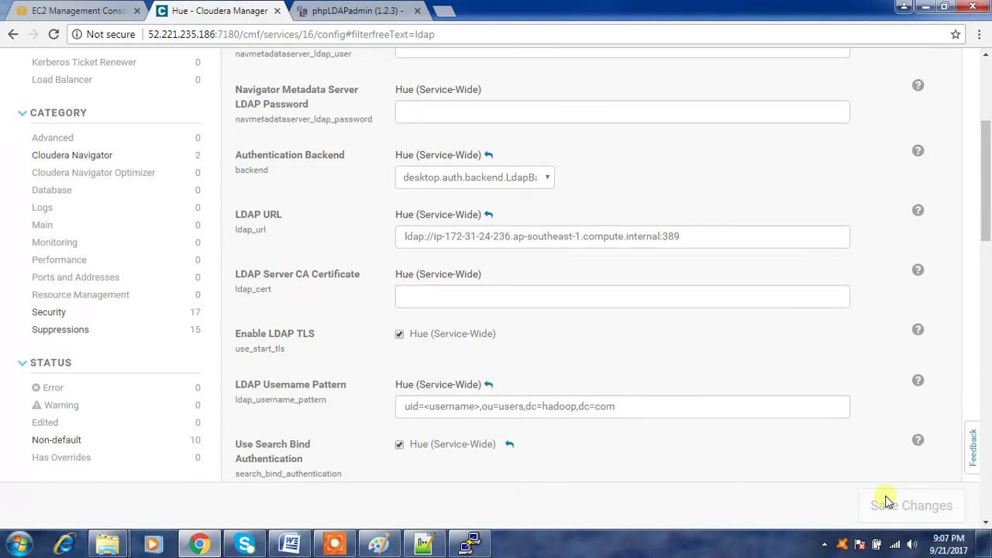
Step: Filter the Hue settings for use_start_tls to confirm Enable LDAP TLS is on
drag(981, 217, 983, 172)
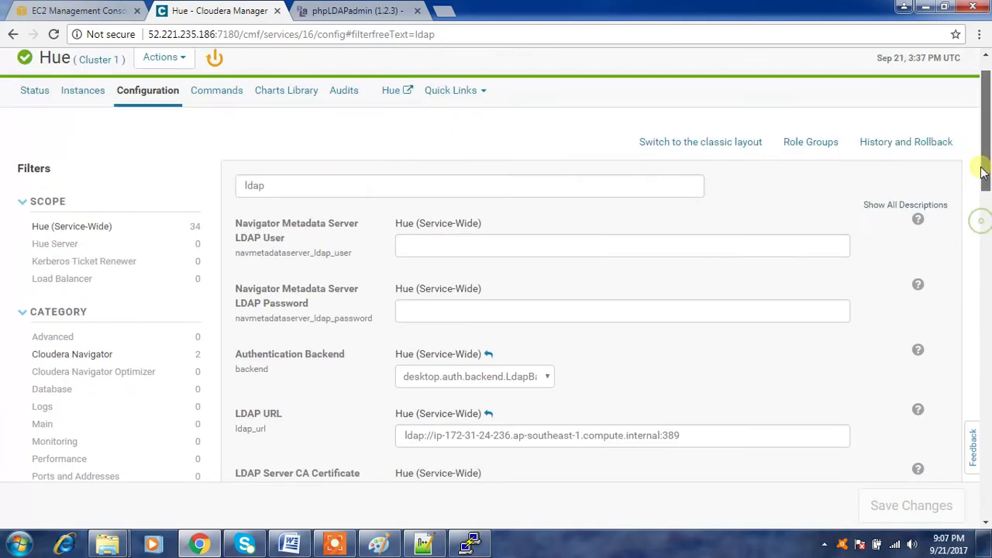
scroll(982, 172, up, 1)
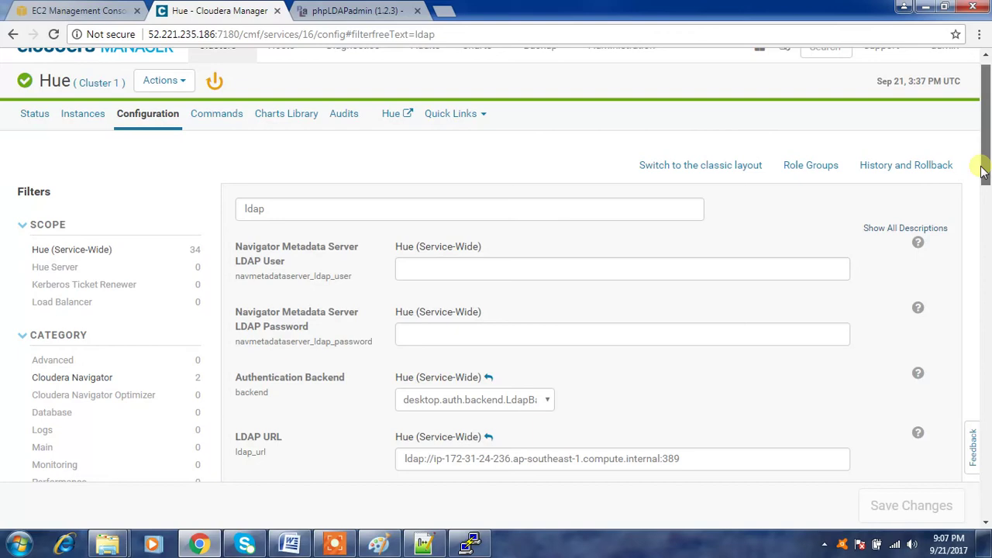
scroll(982, 172, down, 1)
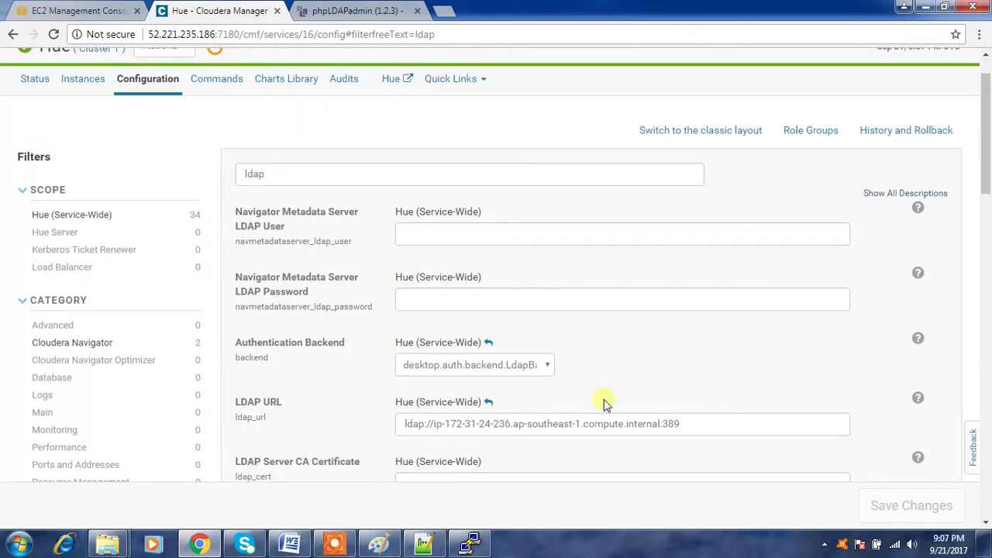
click(427, 545)
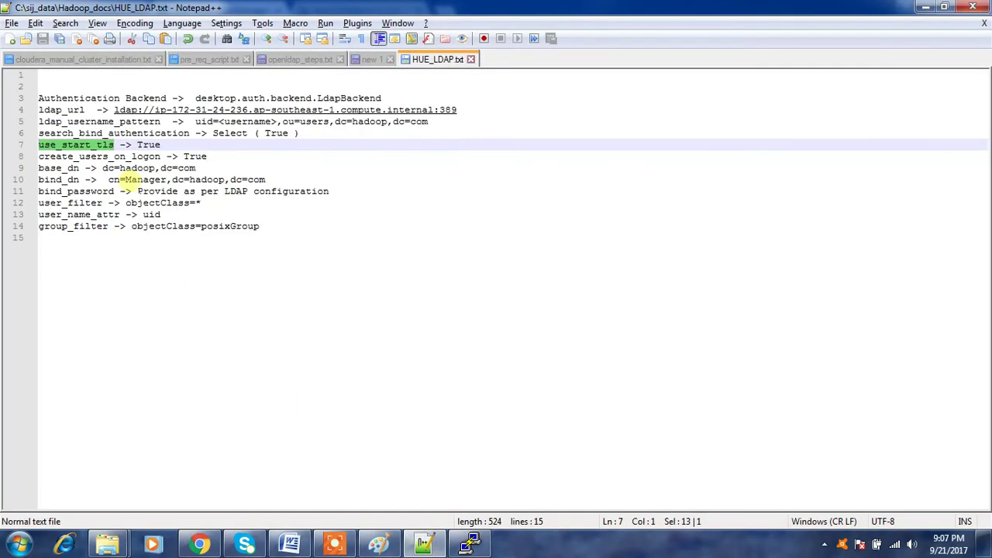
key(alt+Tab)
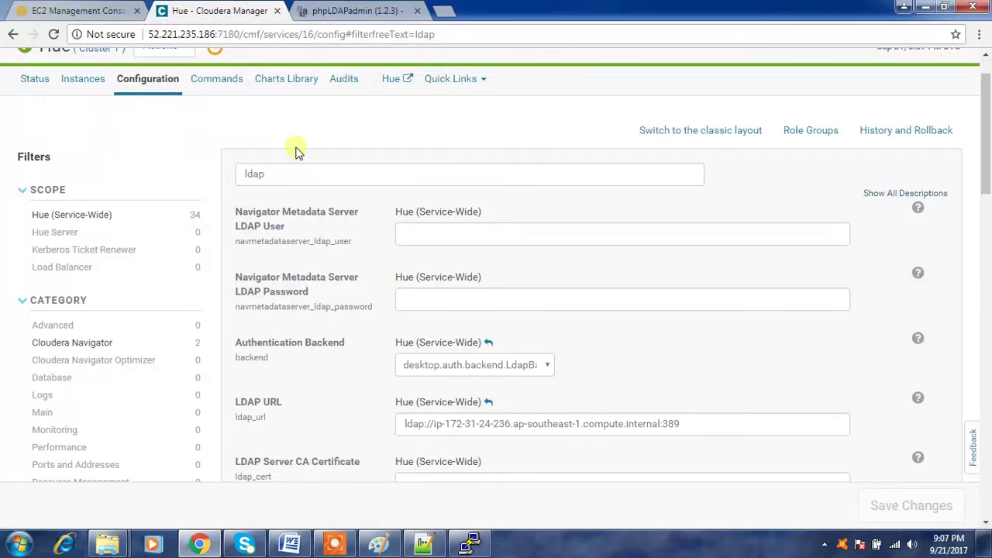
click(394, 179)
double_click(264, 174)
key(ctrl+v)
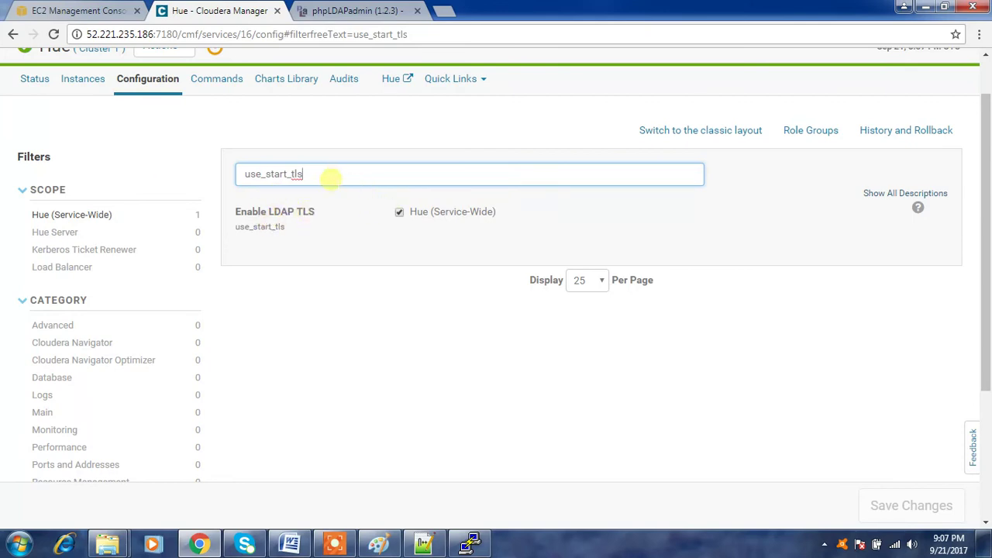
drag(304, 176, 239, 173)
key(BackSpace)
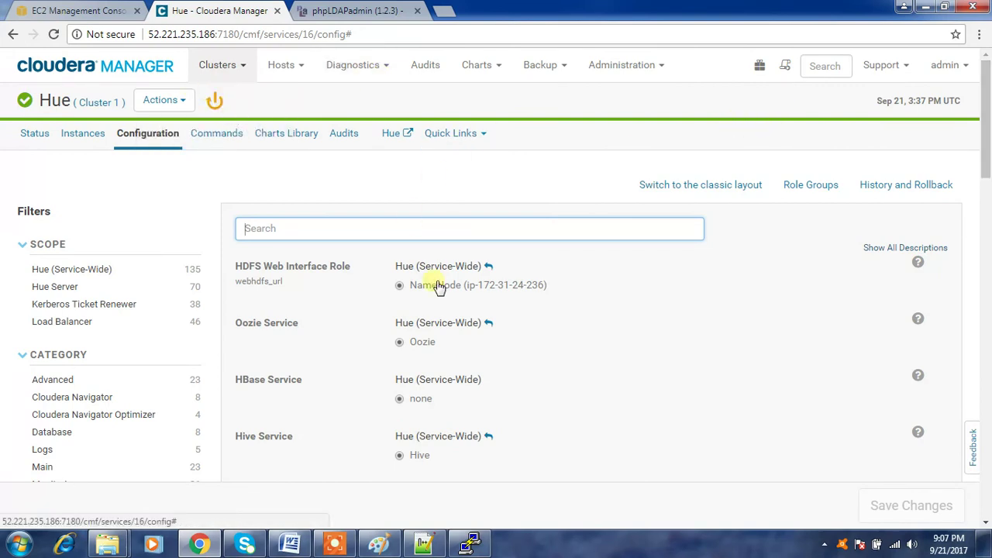
Step: Confirm Authentication Backend is LdapBackend, then view the stale configuration diff
click(422, 542)
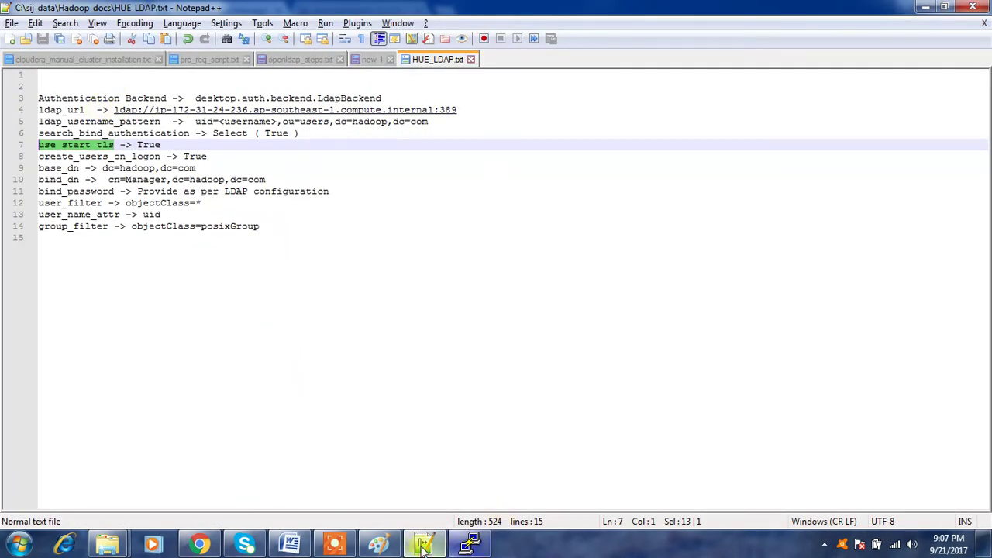
click(200, 542)
click(360, 229)
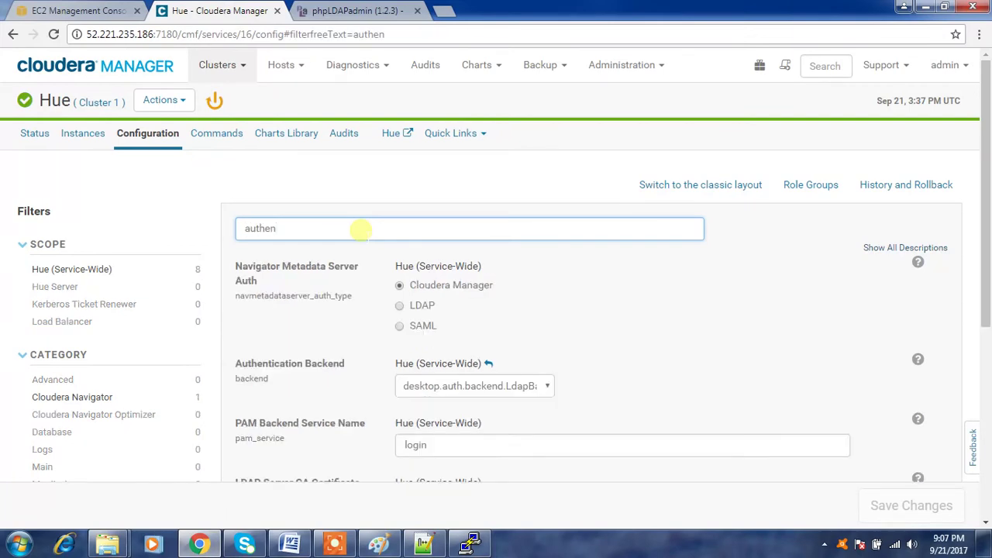
click(532, 392)
click(527, 443)
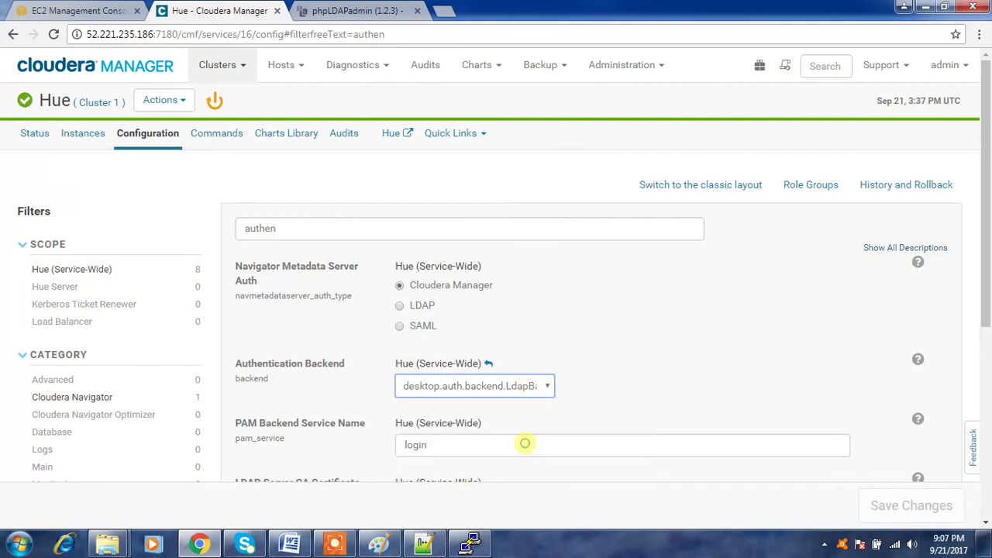
drag(981, 200, 989, 238)
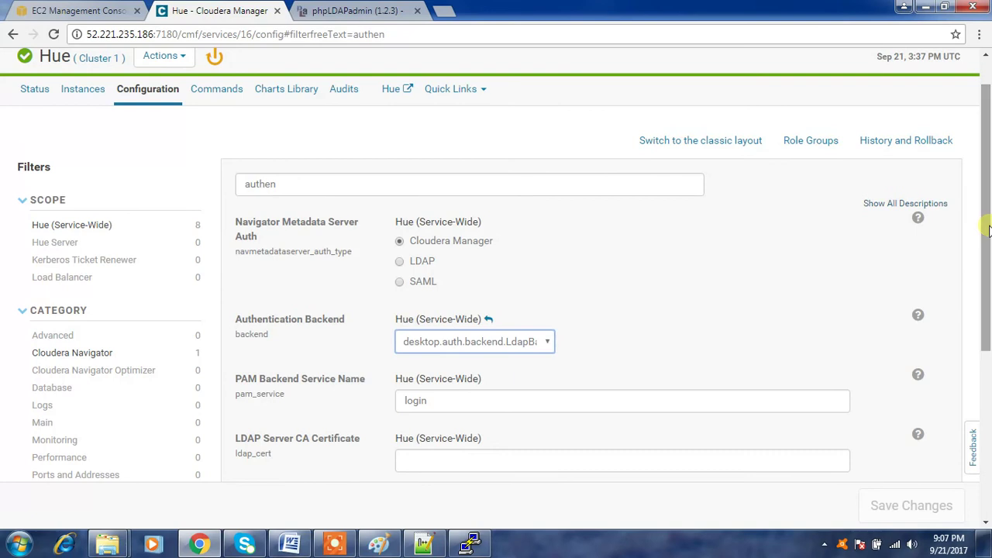
click(214, 61)
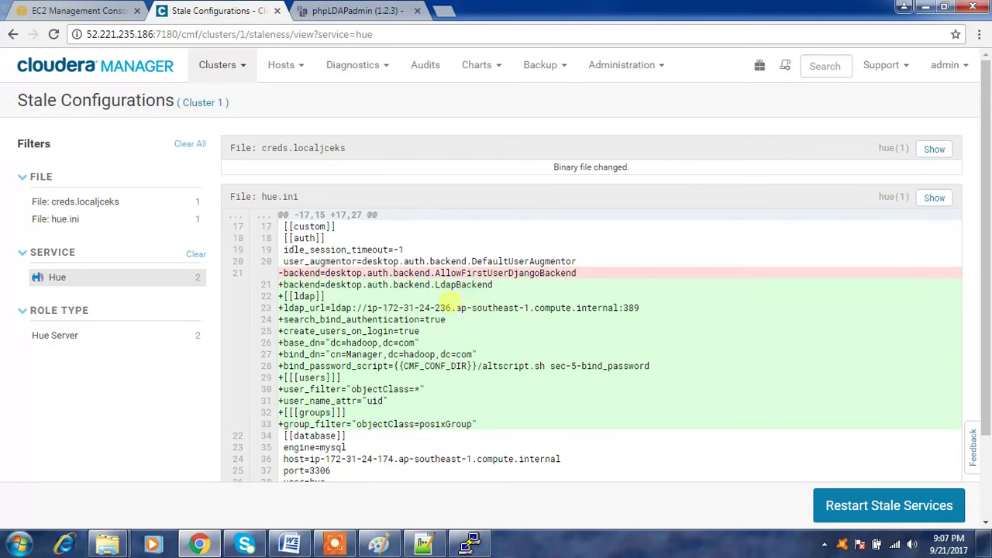
Step: Restart stale services with client configuration re-deployed, after reviewing the hue.ini backend change
drag(330, 272, 573, 273)
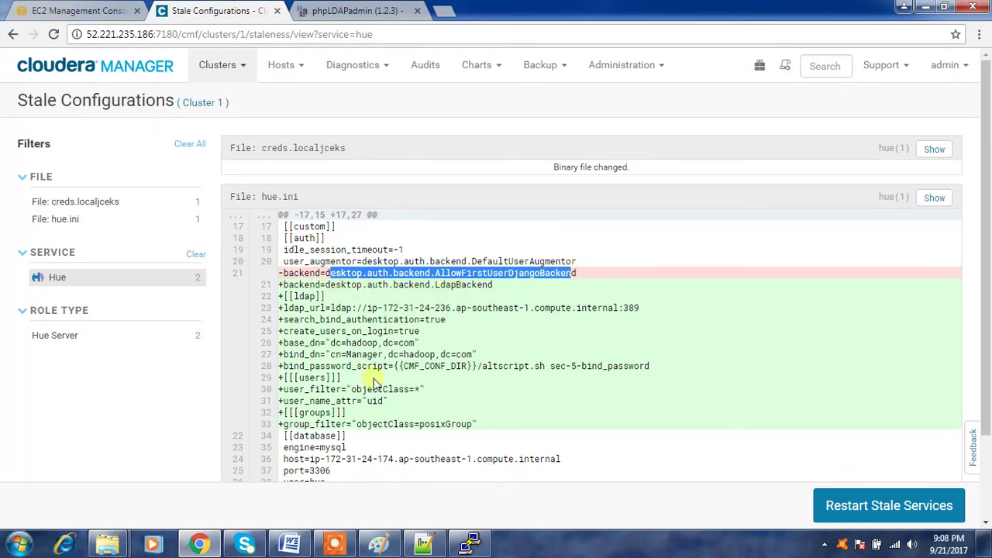
click(895, 509)
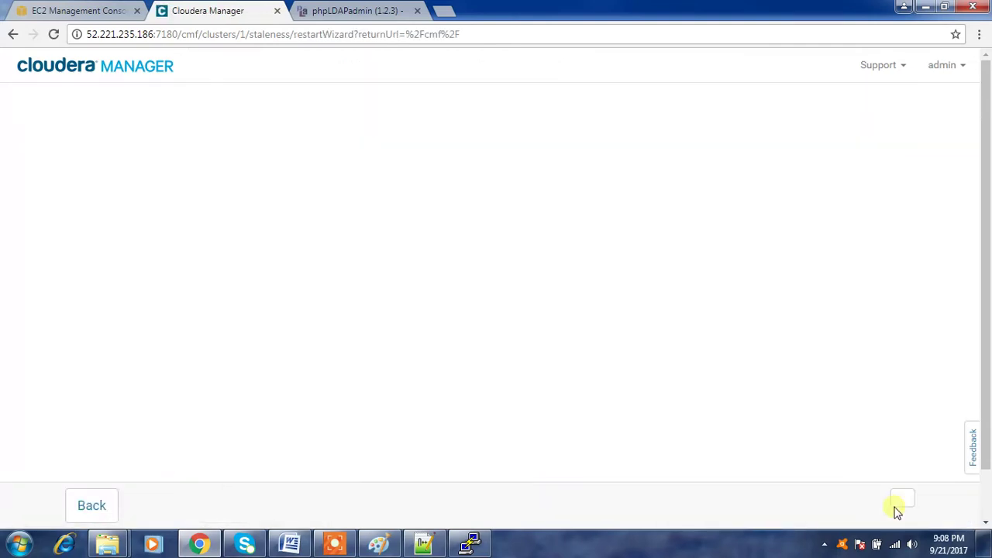
click(206, 208)
click(860, 506)
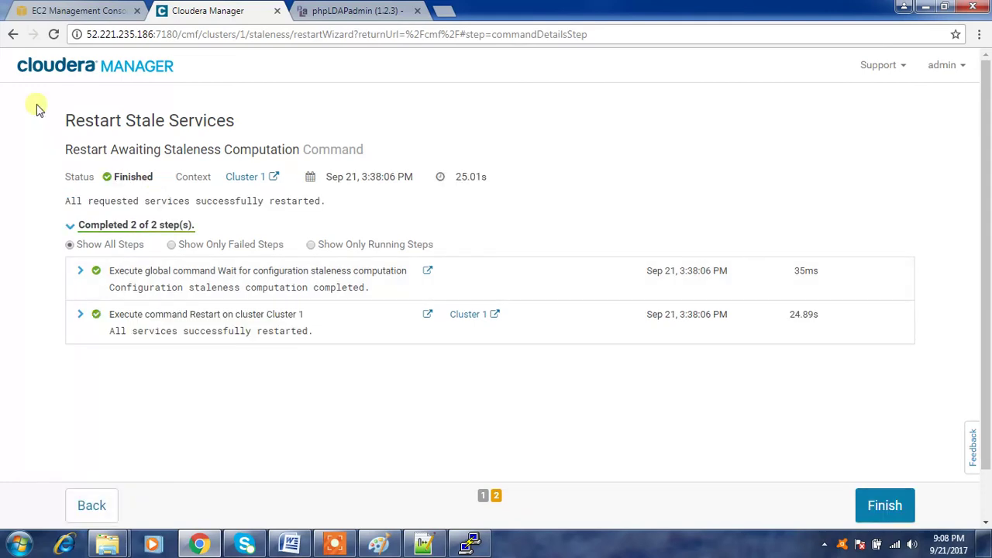
click(883, 506)
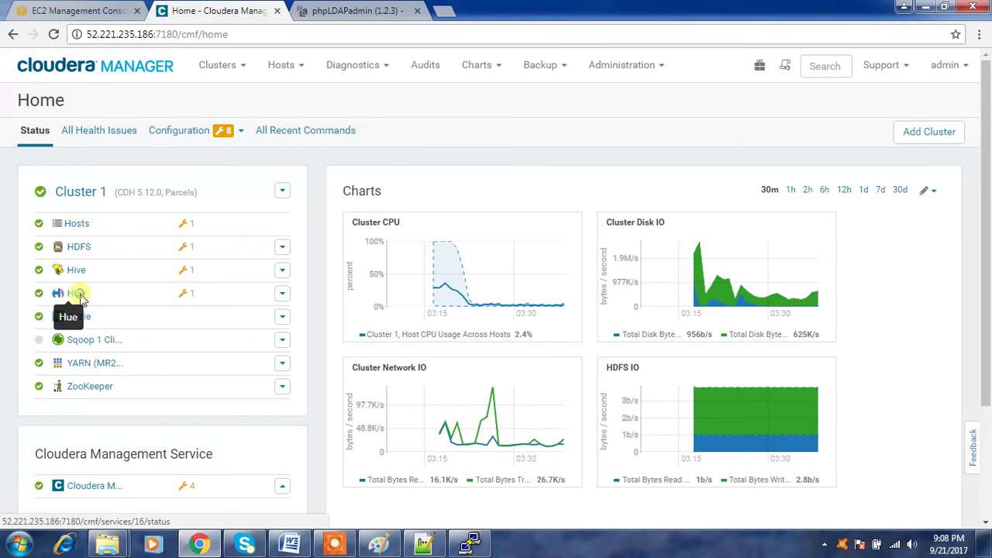
Step: Launch the Hue Web UI from the Hue service page and check the user in phpLDAPadmin
click(79, 293)
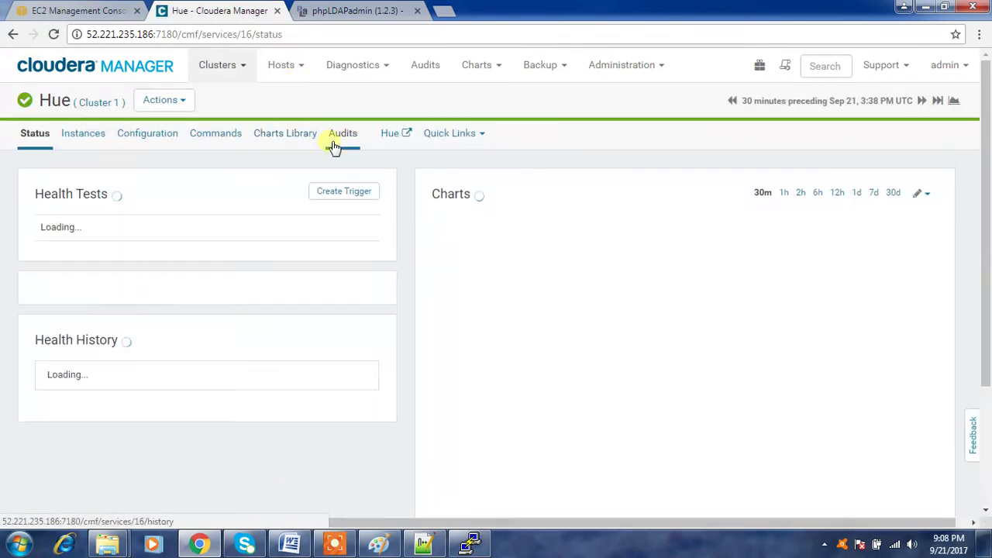
click(393, 133)
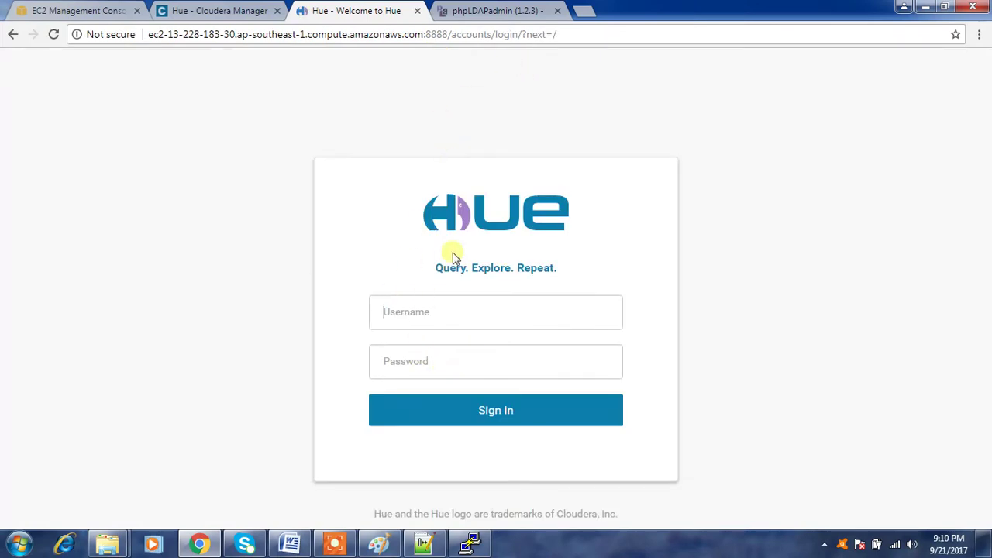
click(457, 10)
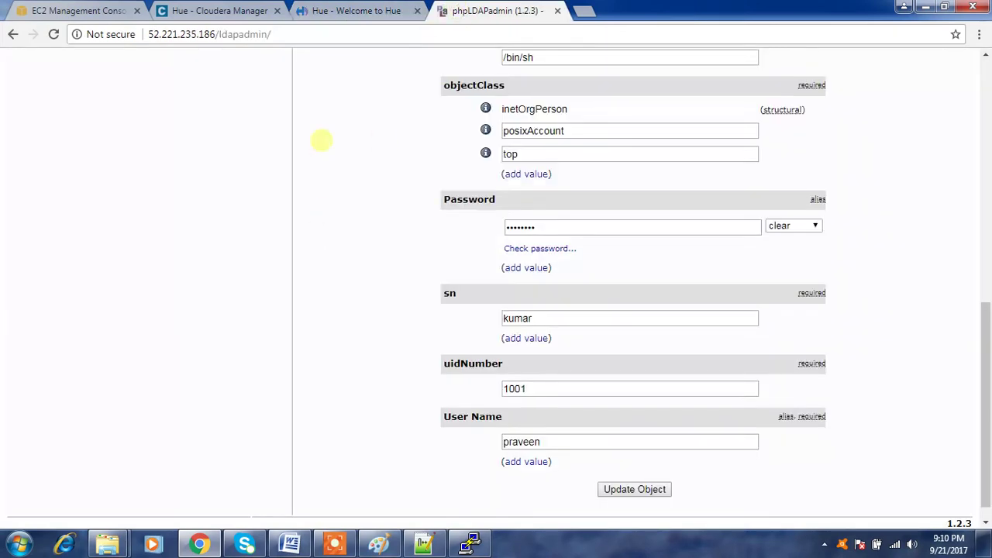
drag(984, 341, 972, 172)
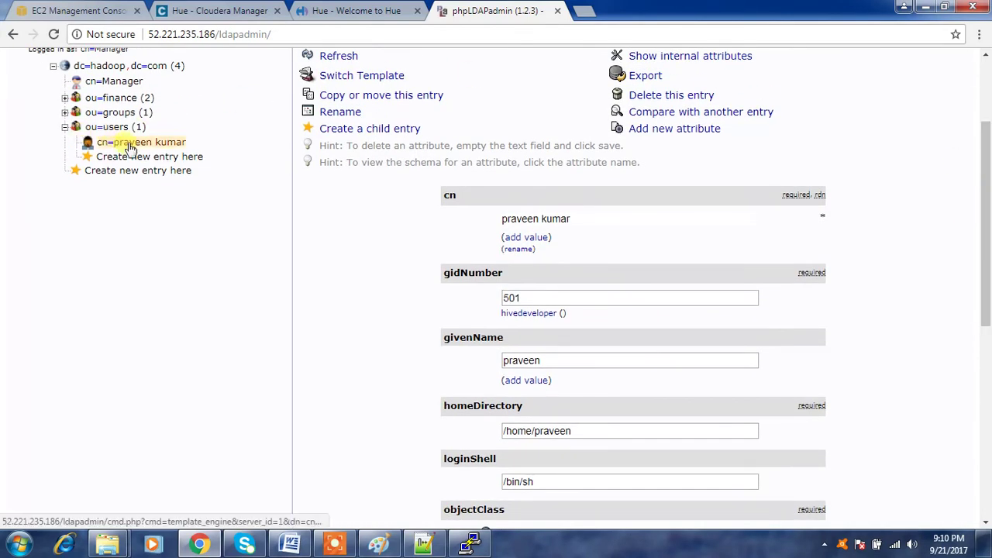
drag(987, 286, 988, 480)
drag(546, 423, 496, 424)
click(365, 11)
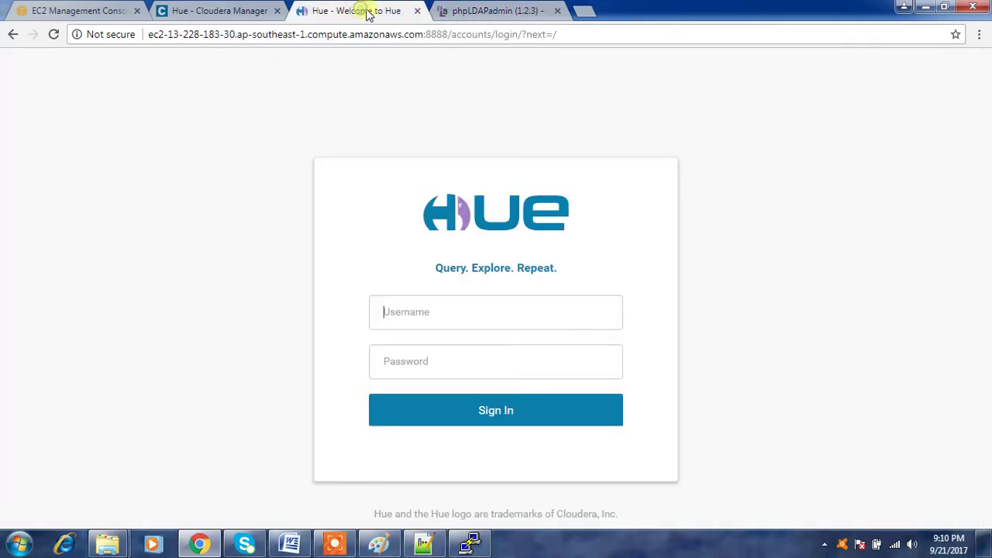
Step: Log in to Hue with the LDAP user's username and password to reach the Hive editor
click(442, 316)
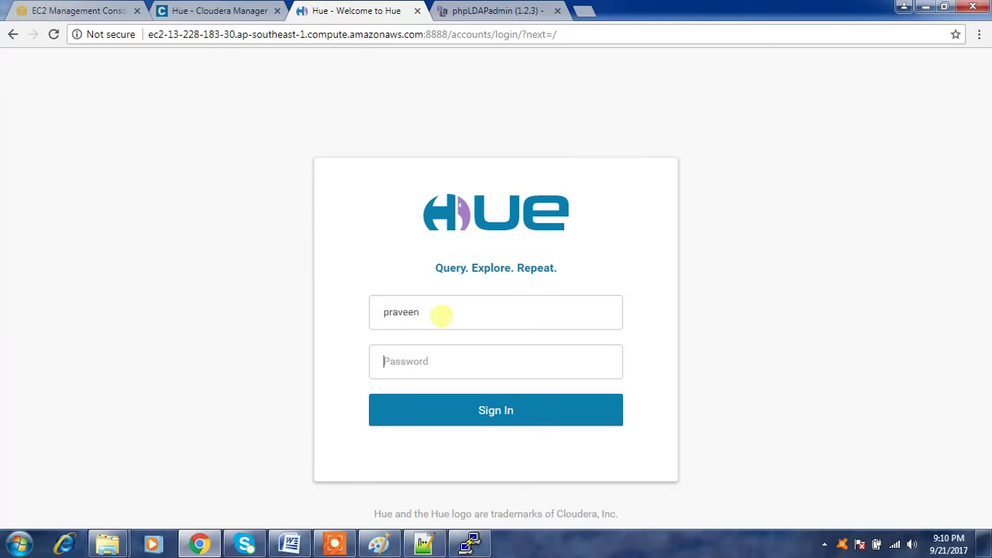
text(12)
key(Return)
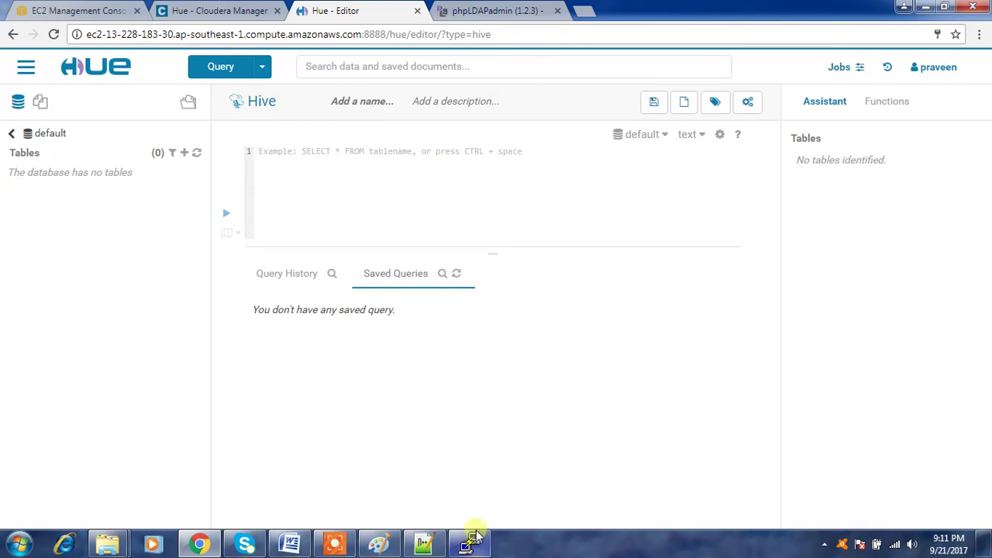
Step: Confirm the PuTTY HDFS /user listing has the LDAP user's home folder, then return to Hue's editor
mouse_move(470, 534)
mouse_move(478, 503)
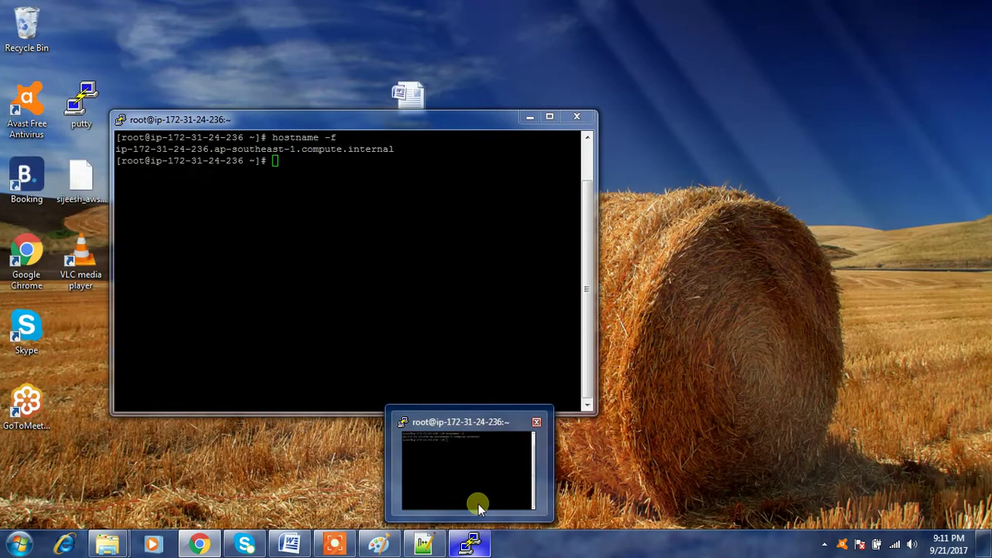
click(470, 472)
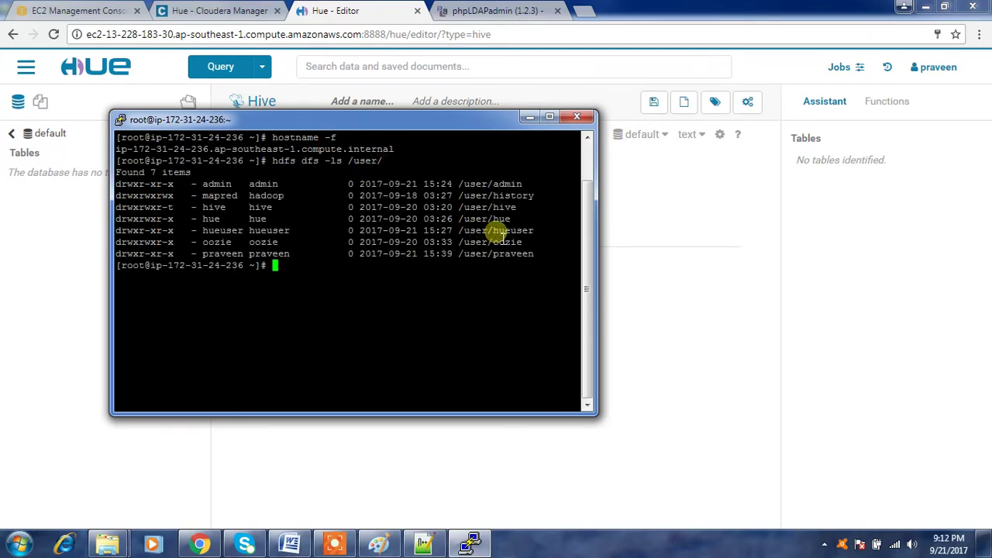
double_click(497, 231)
double_click(499, 254)
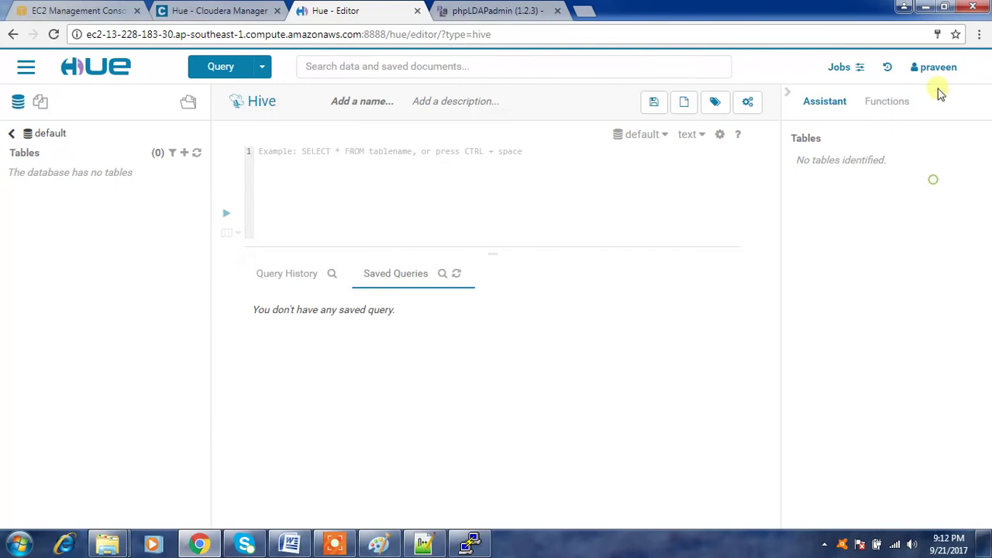
click(934, 178)
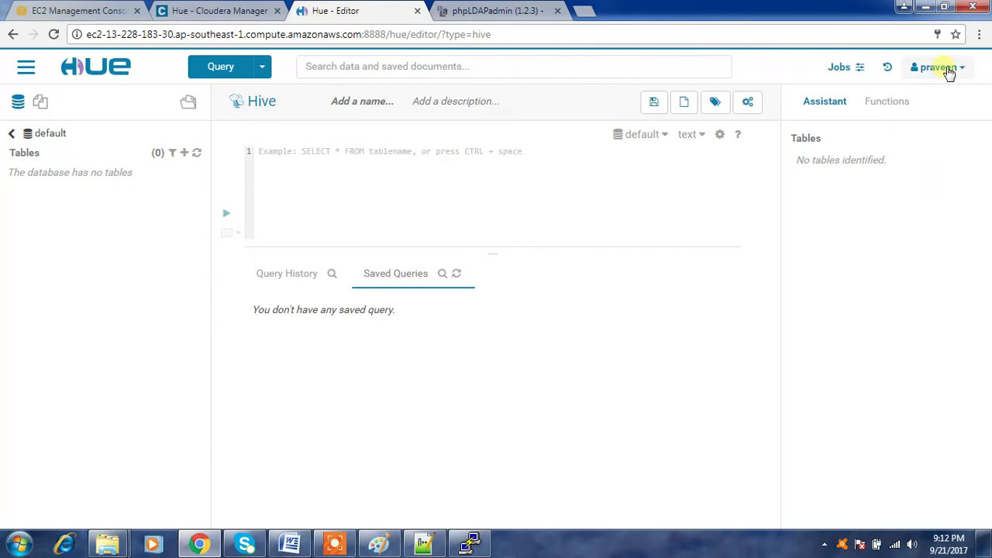
click(946, 68)
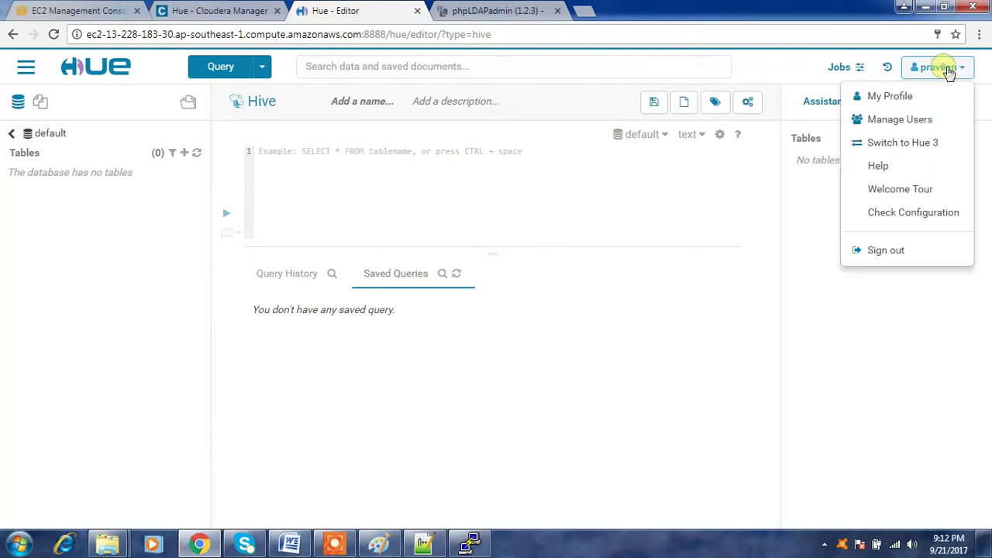
Step: Sign out of Hue and try logging in as a user not yet in LDAP
click(886, 250)
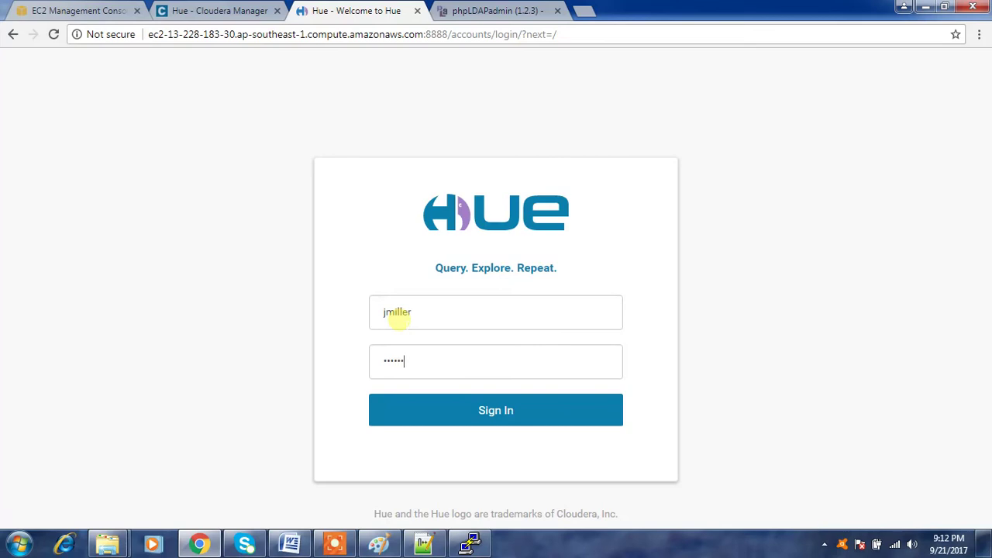
text(ra)
key(Return)
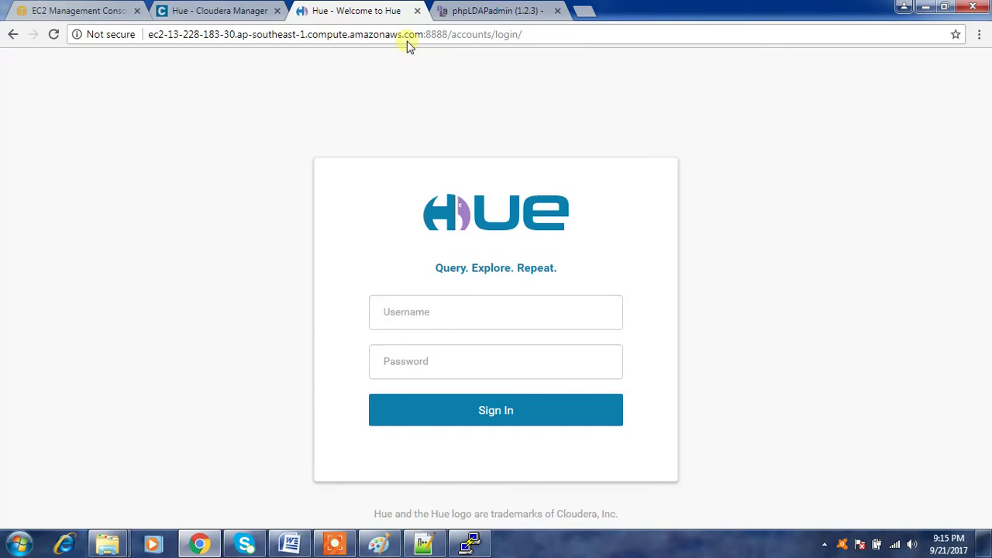
Step: Retry the Hue login as the new user, get the invalid-login error, and return to phpLDAPadmin
click(463, 10)
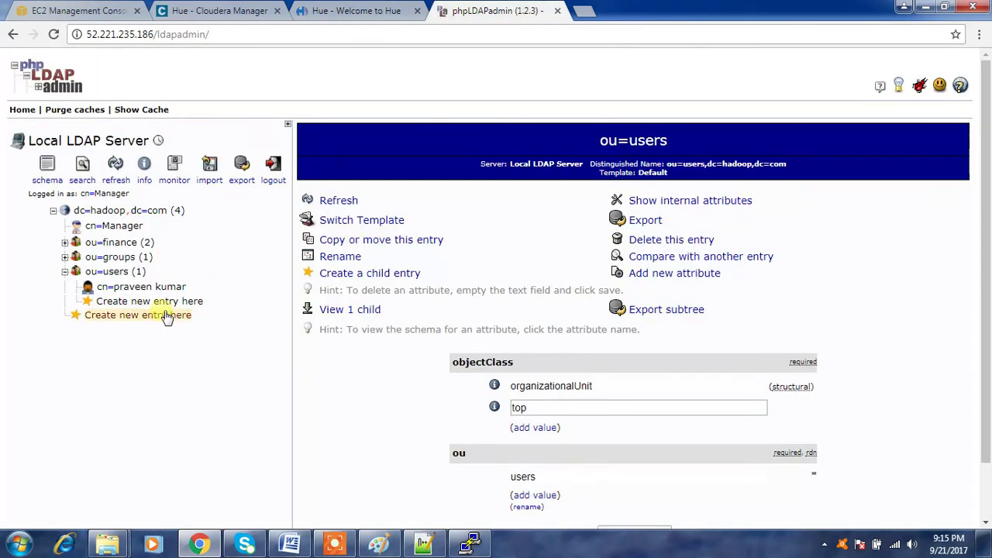
click(374, 14)
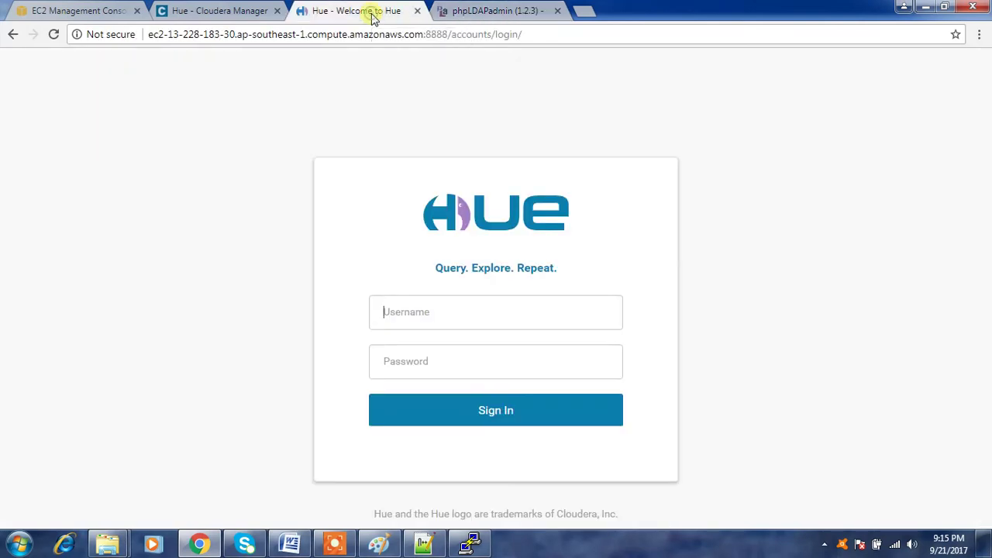
click(443, 298)
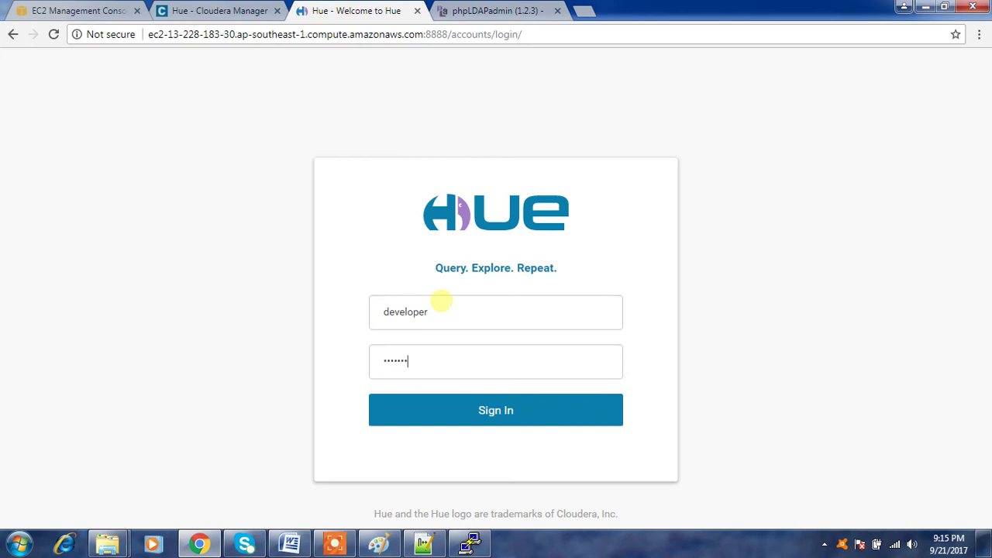
key(Return)
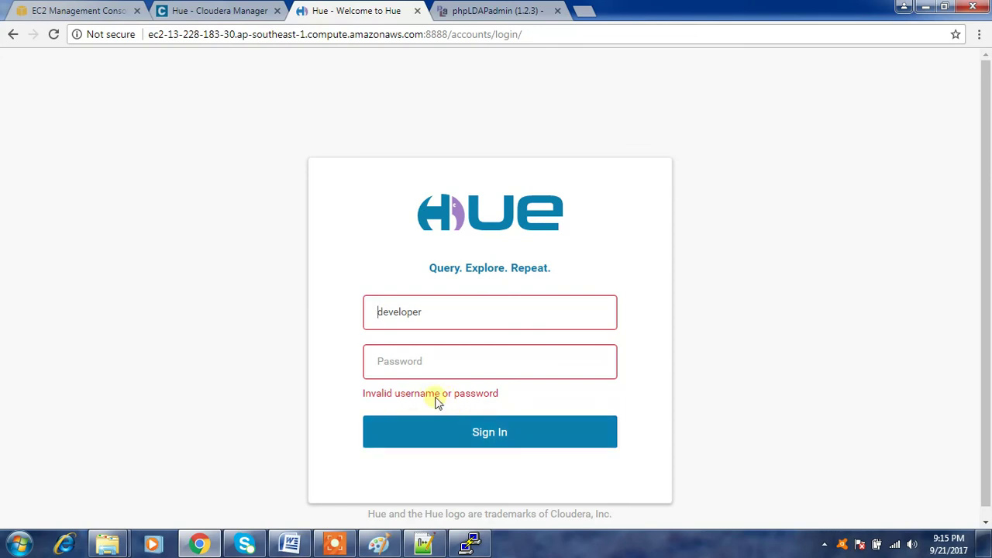
click(457, 11)
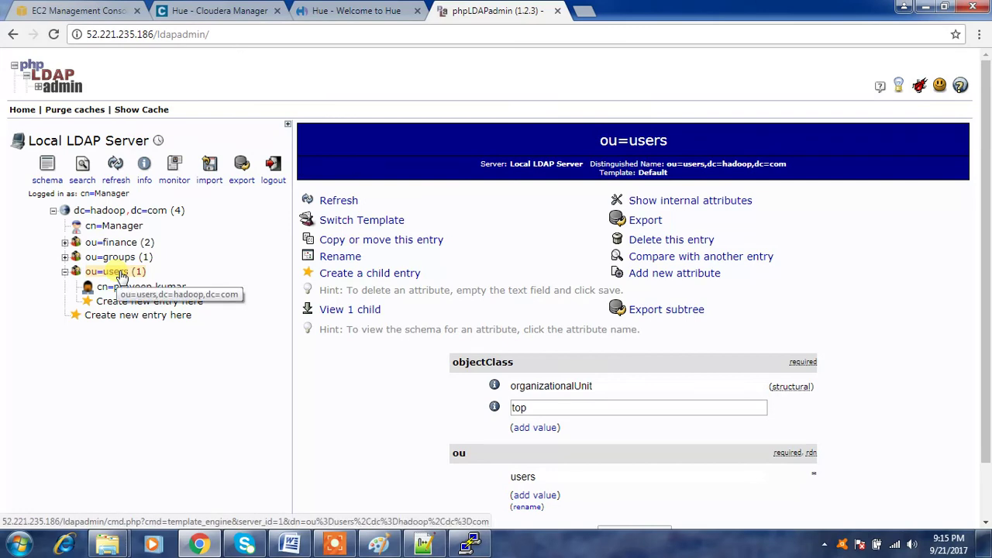
Step: Start a Generic: User Account entry under ou=users with first name developer and a last name
click(135, 304)
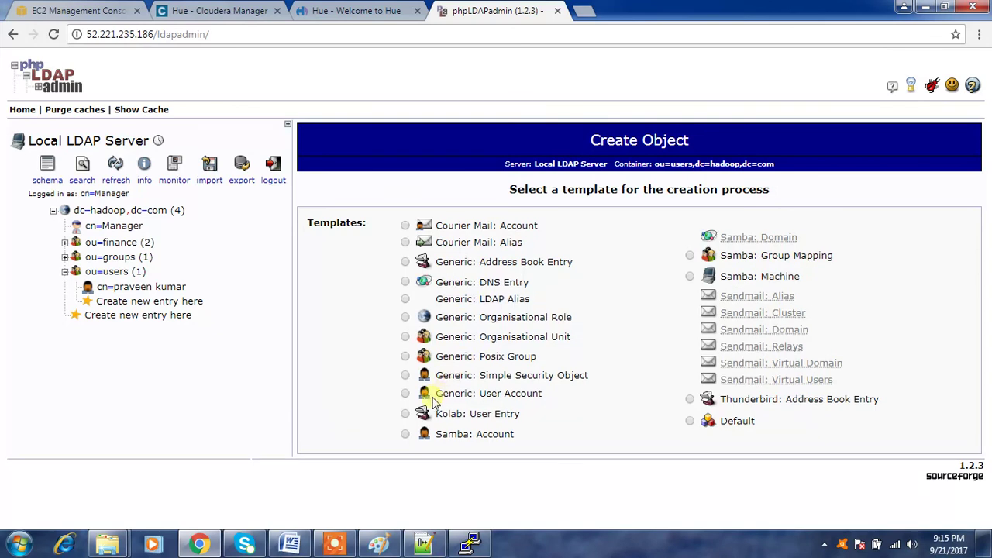
click(405, 394)
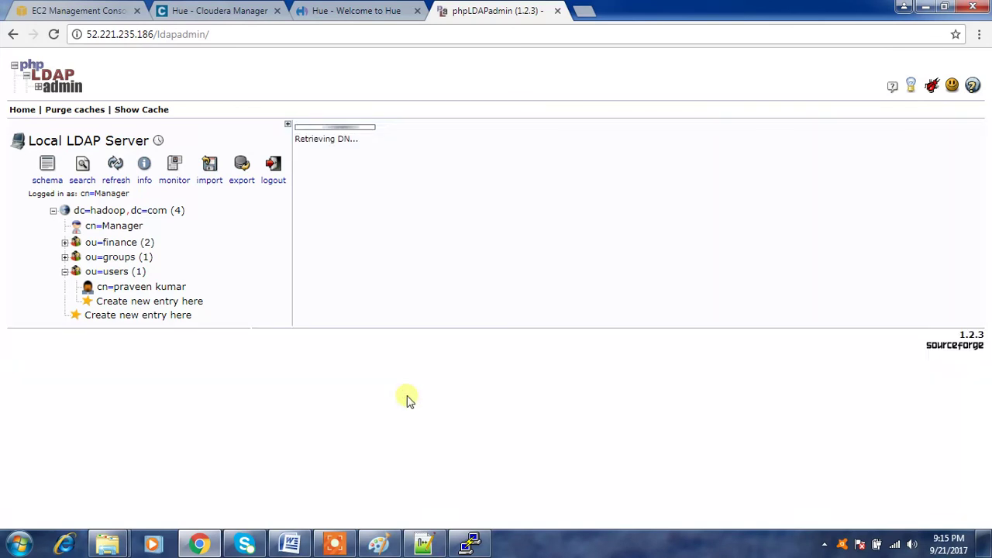
click(606, 255)
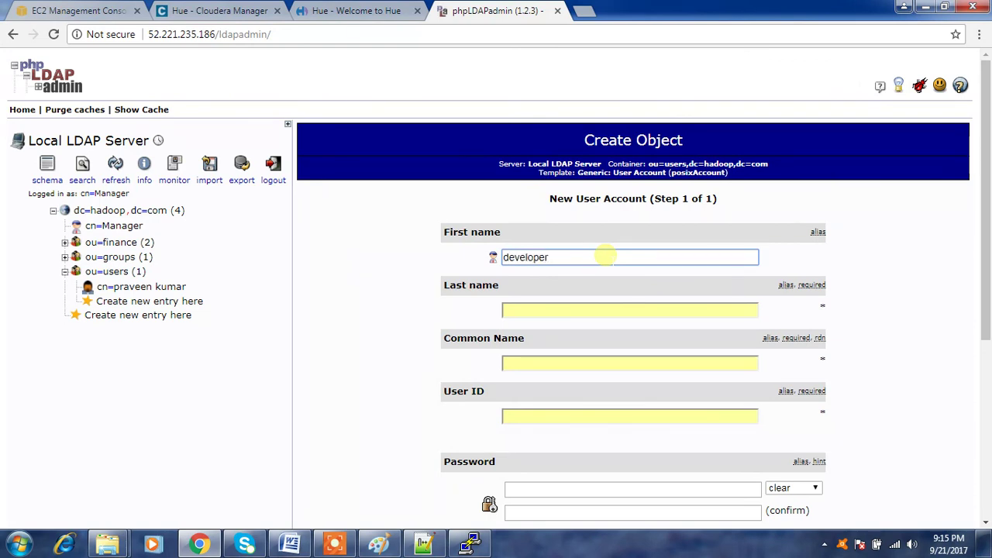
text(developer)
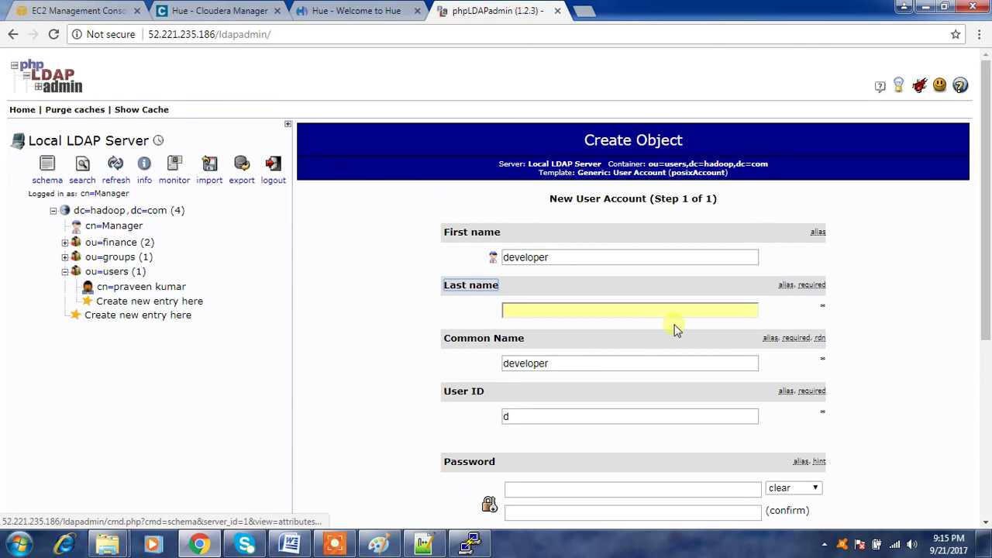
click(571, 310)
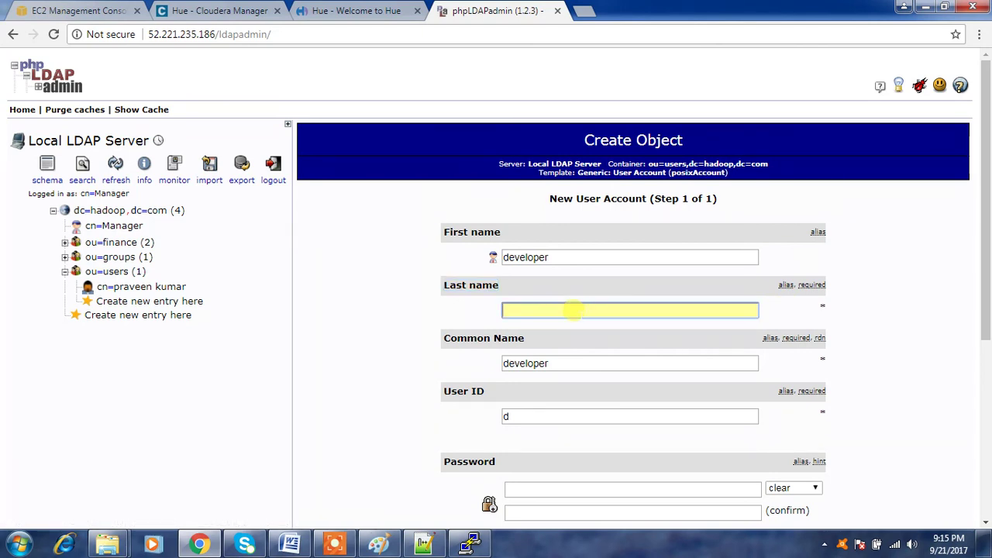
click(530, 413)
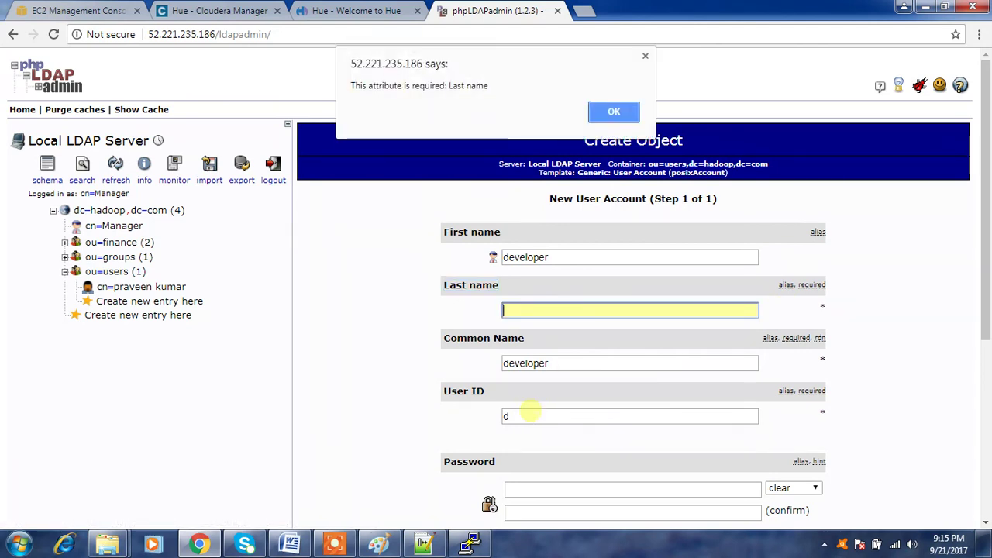
click(645, 56)
click(515, 307)
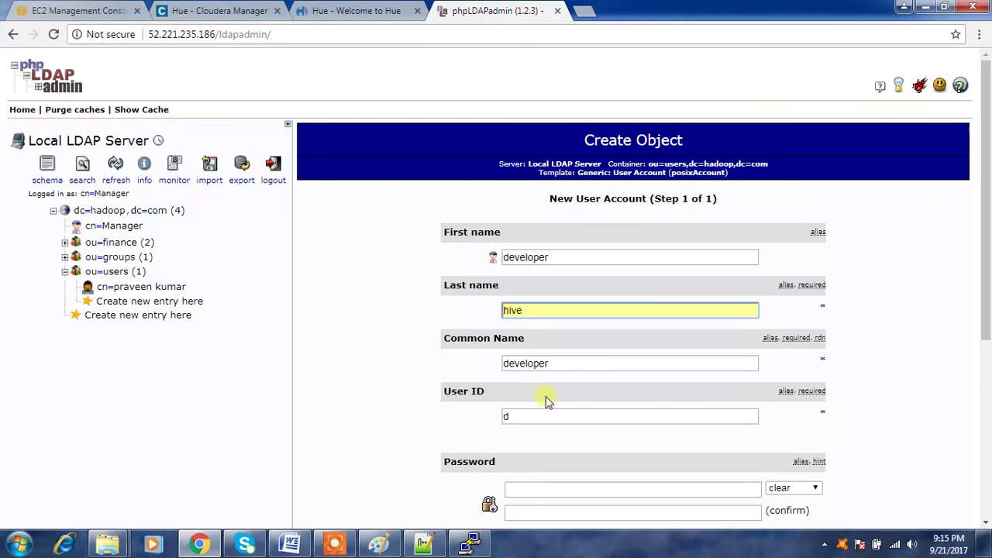
text(hive)
click(535, 417)
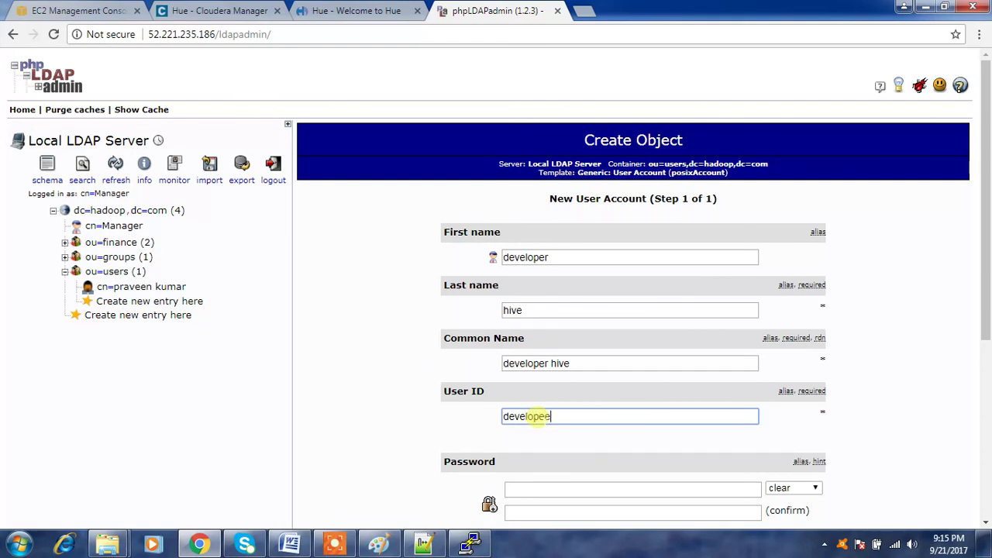
Step: Correct the last name so the entry becomes developer 1, with user ID developer1 and a password
click(571, 259)
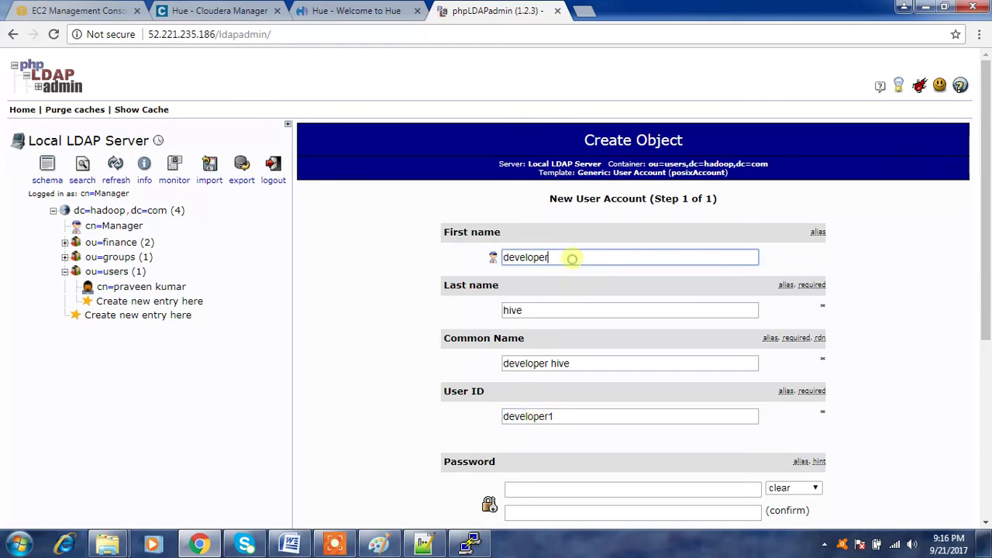
click(550, 309)
key(BackSpace)
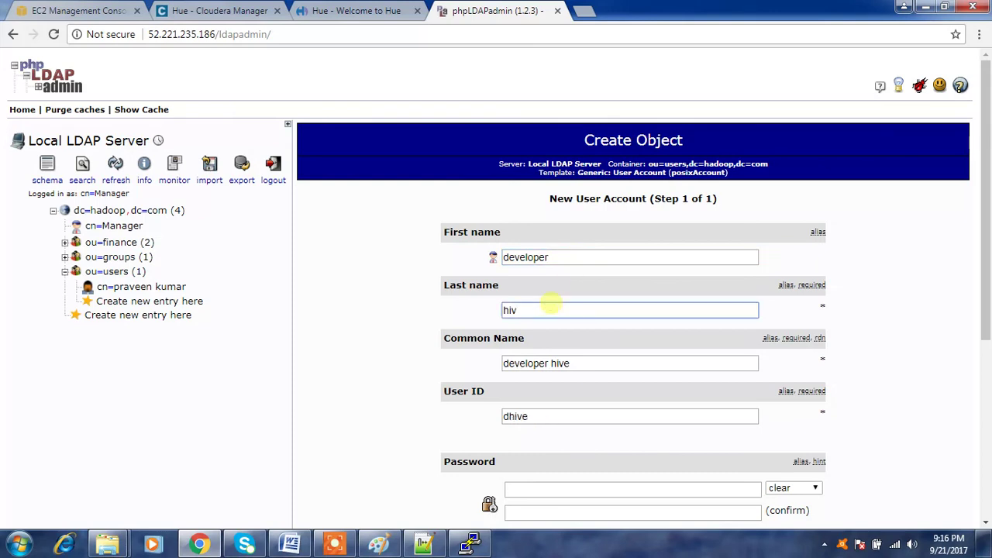
click(587, 433)
click(561, 415)
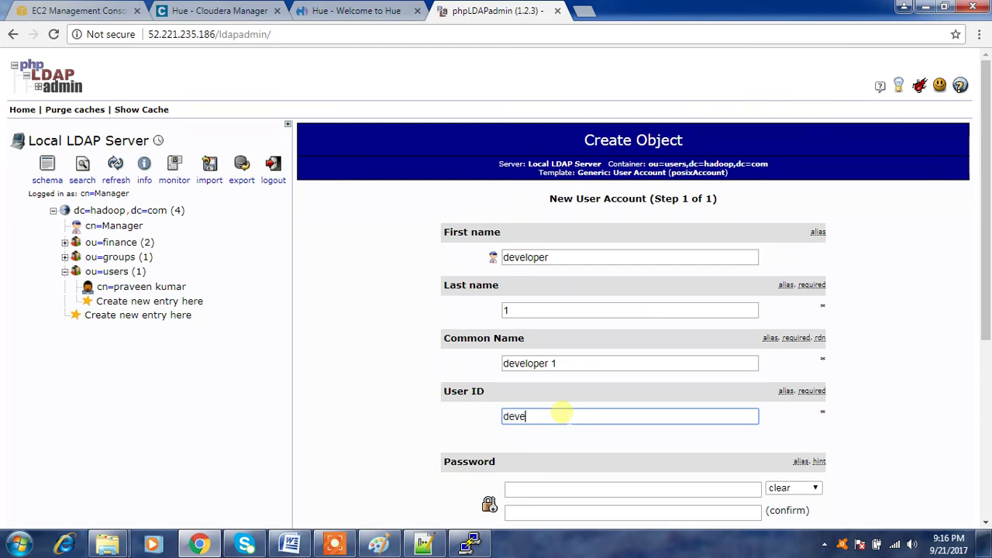
click(530, 484)
click(525, 489)
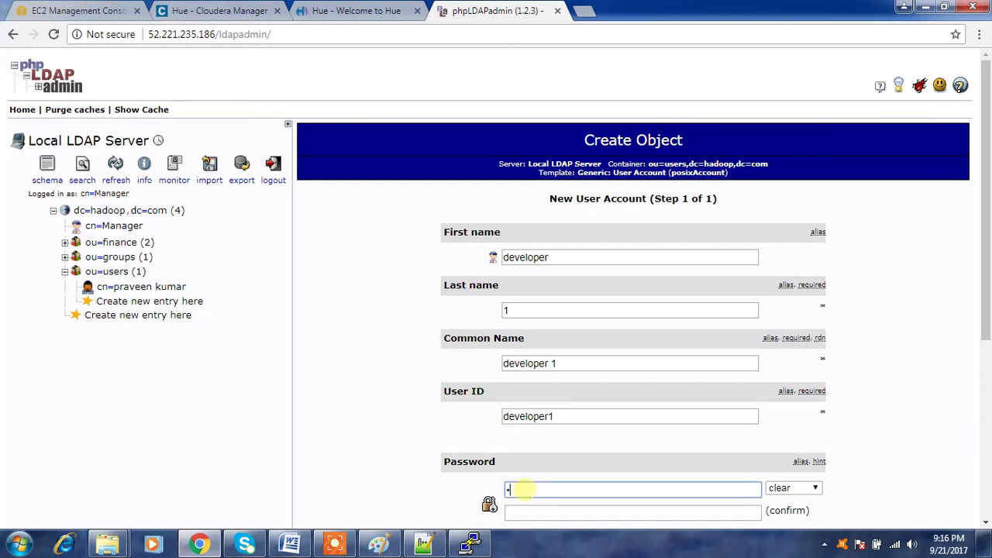
key(Tab)
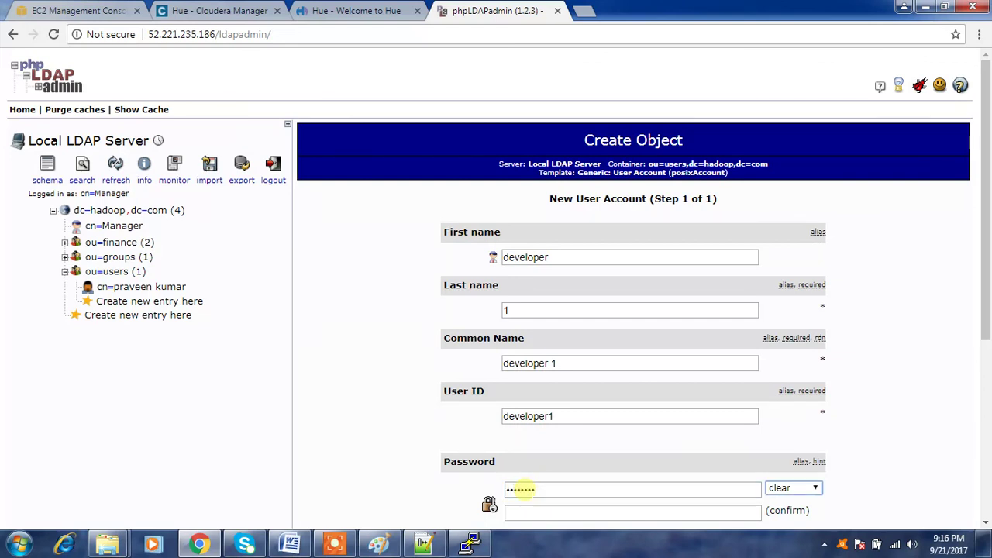
key(Tab)
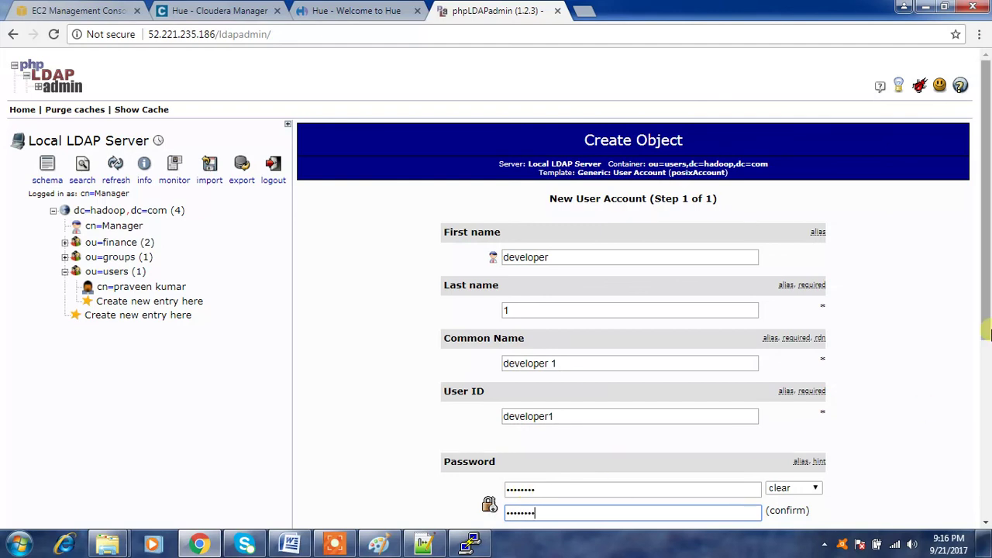
Step: Assign group hivedeveloper, home directory /home/developer1 and the Bash login shell
scroll(986, 430, down, 2)
scroll(986, 430, down, 1)
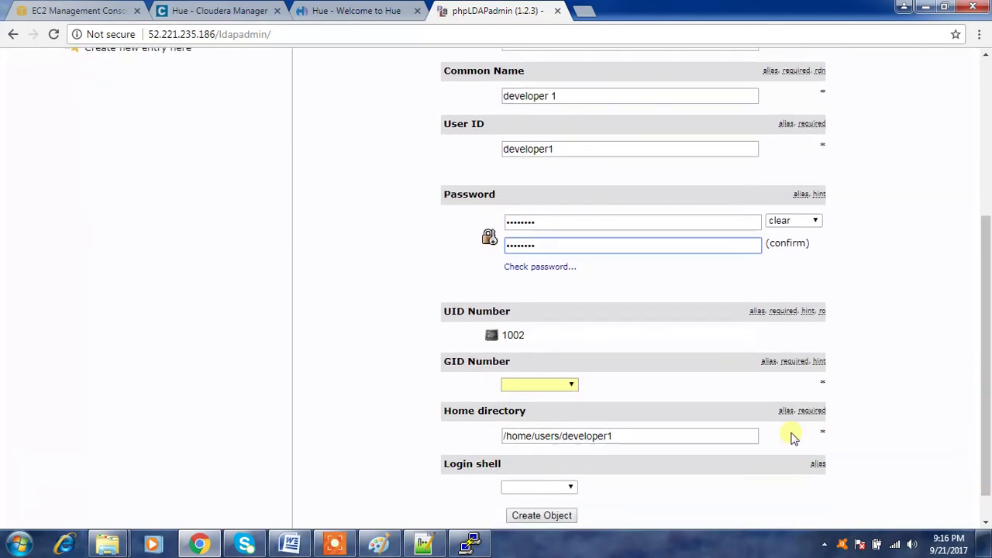
click(561, 386)
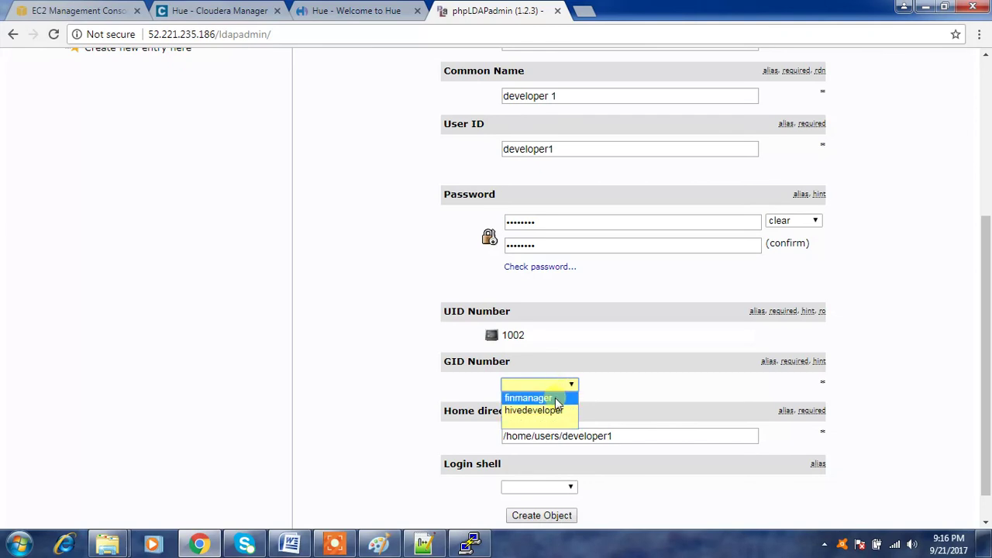
click(552, 410)
click(561, 436)
key(BackSpace)
key(BackSpace)
key(BackSpace)
key(BackSpace)
key(BackSpace)
key(BackSpace)
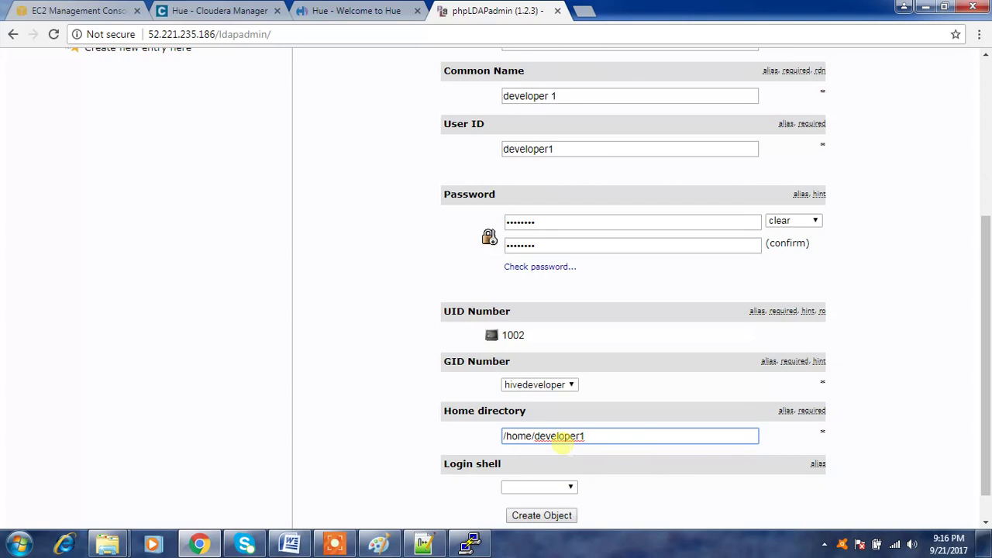
click(539, 487)
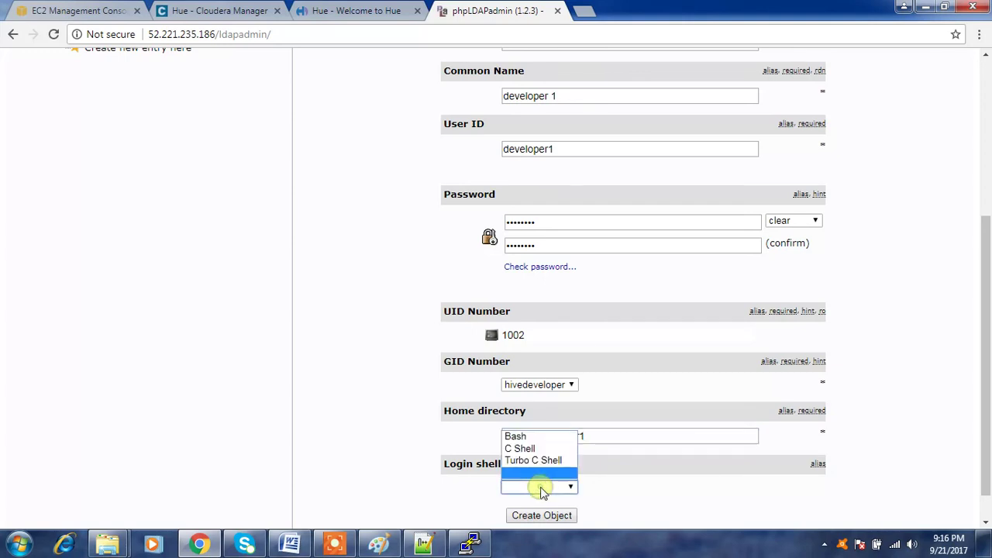
click(520, 439)
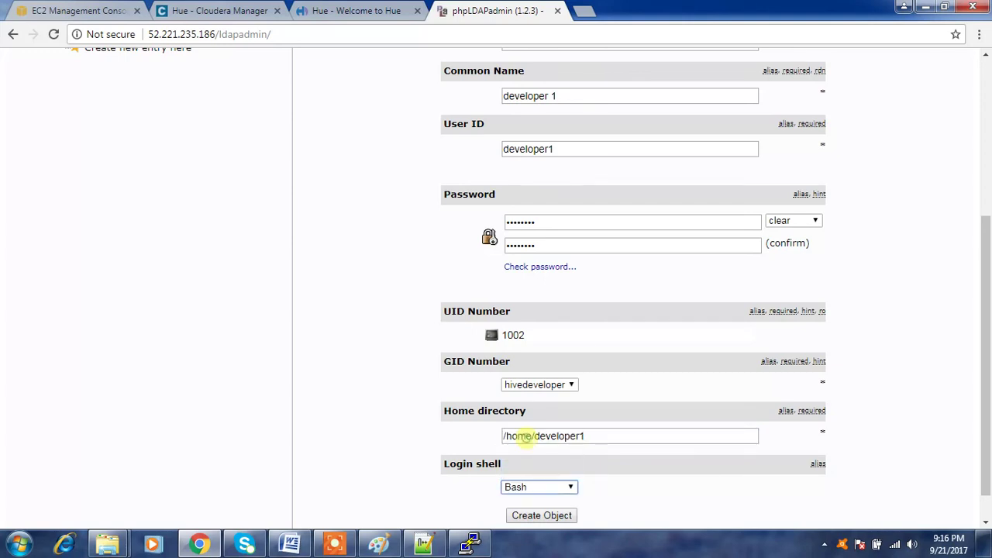
Step: Create and commit the developer 1 entry, then scroll through the new record
click(545, 516)
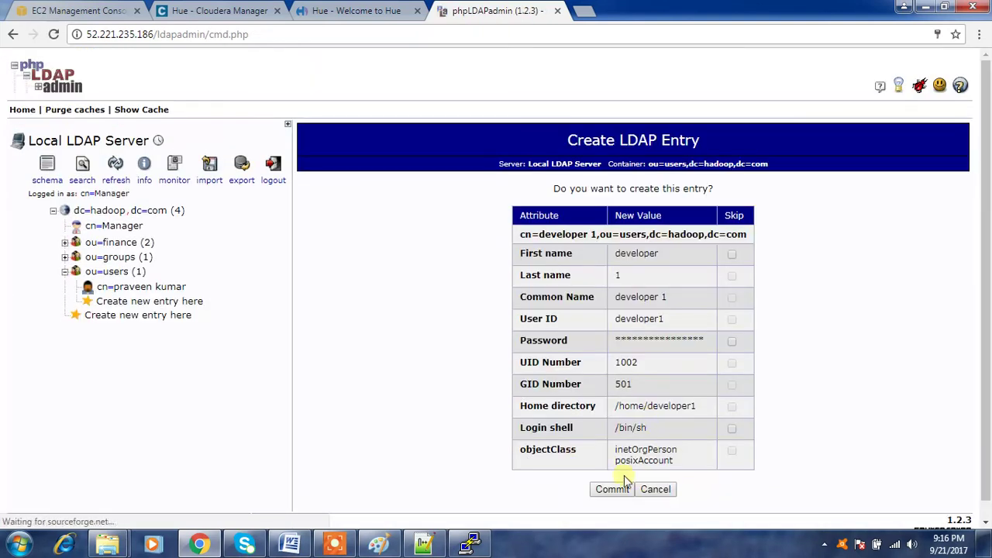
click(620, 489)
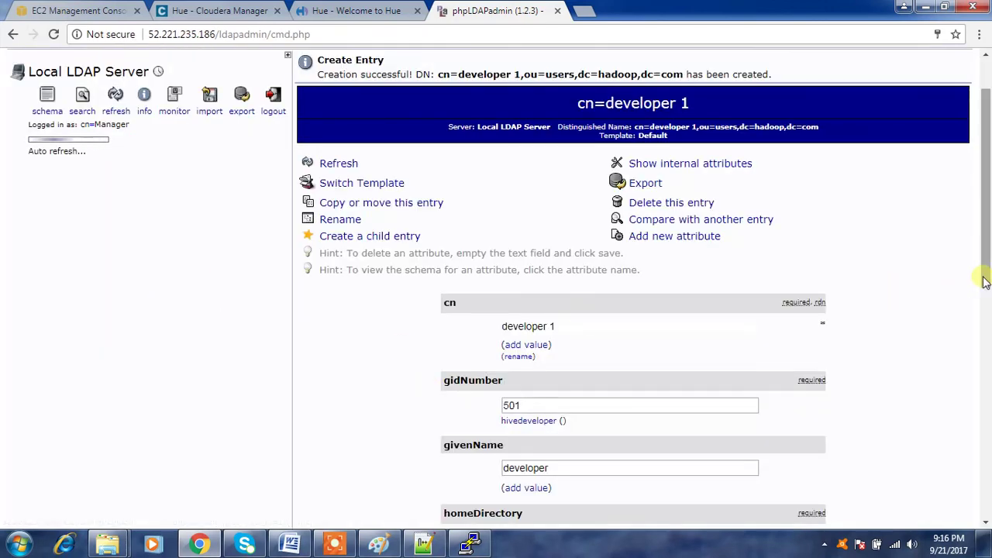
drag(984, 281, 988, 496)
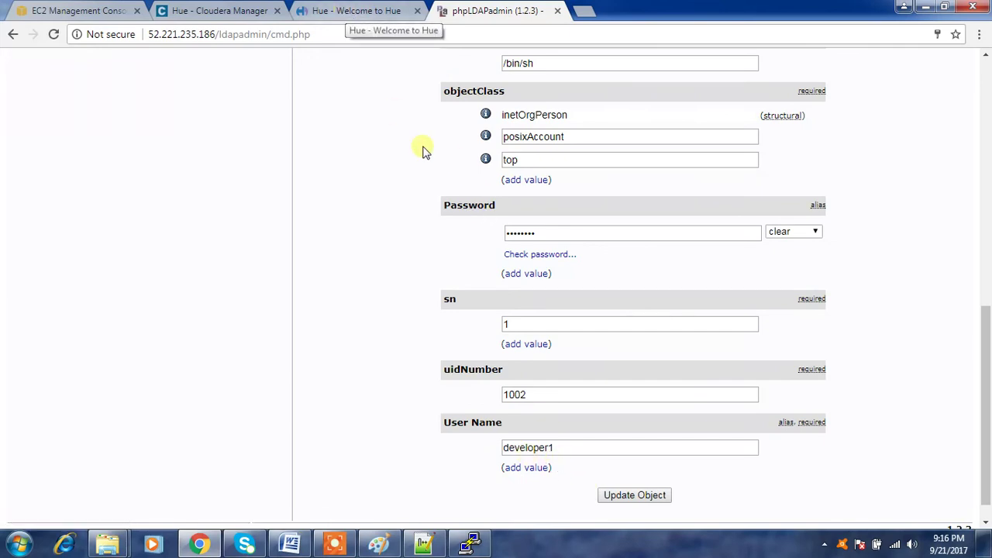
Step: Rerun hdfs dfs -ls /user/ in PuTTY to list eight directories, then return to Hue's login page
click(470, 542)
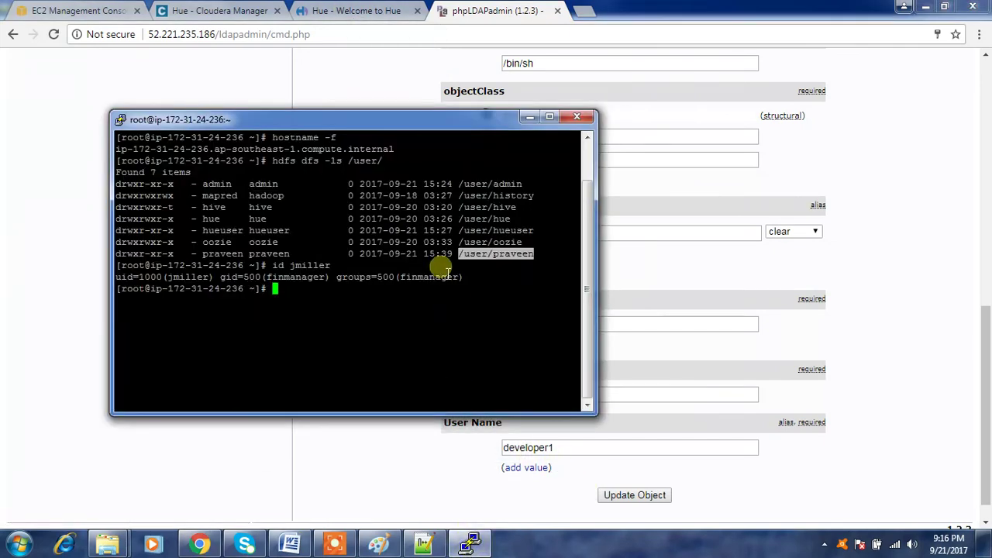
key(Up)
key(Up)
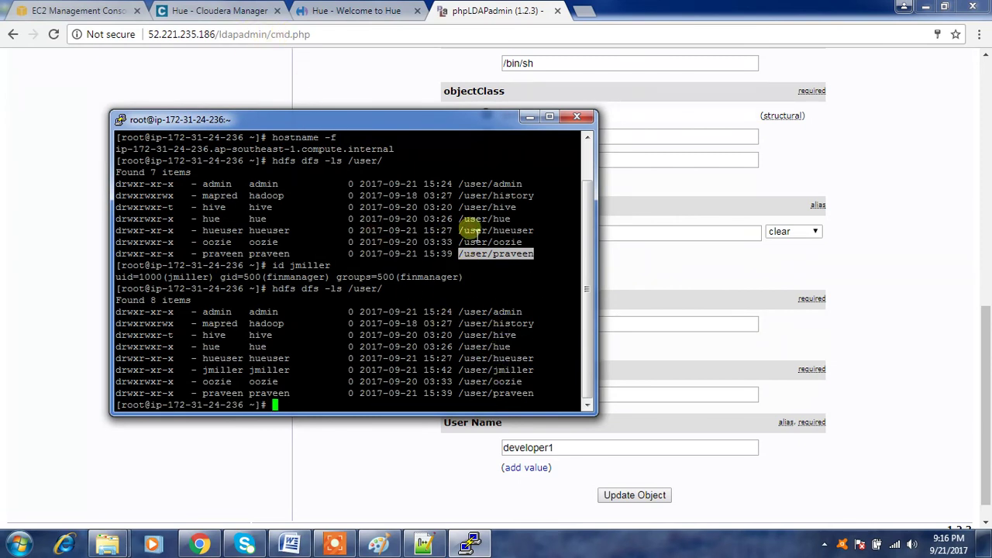
click(337, 95)
click(396, 14)
click(431, 311)
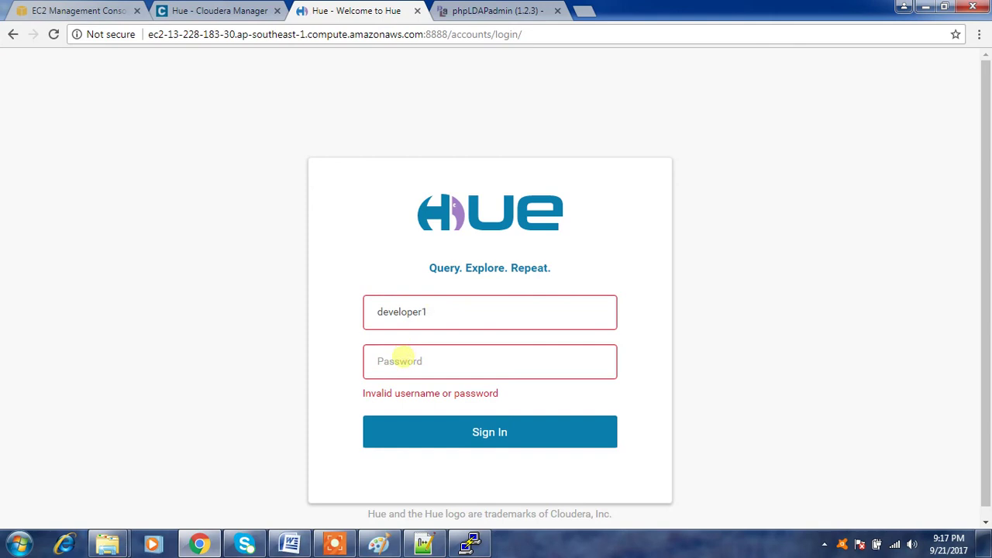
Step: Sign in to Hue as developer1, review the developer 1 LDAP entry, then return to the Hue editor
text(de)
key(Return)
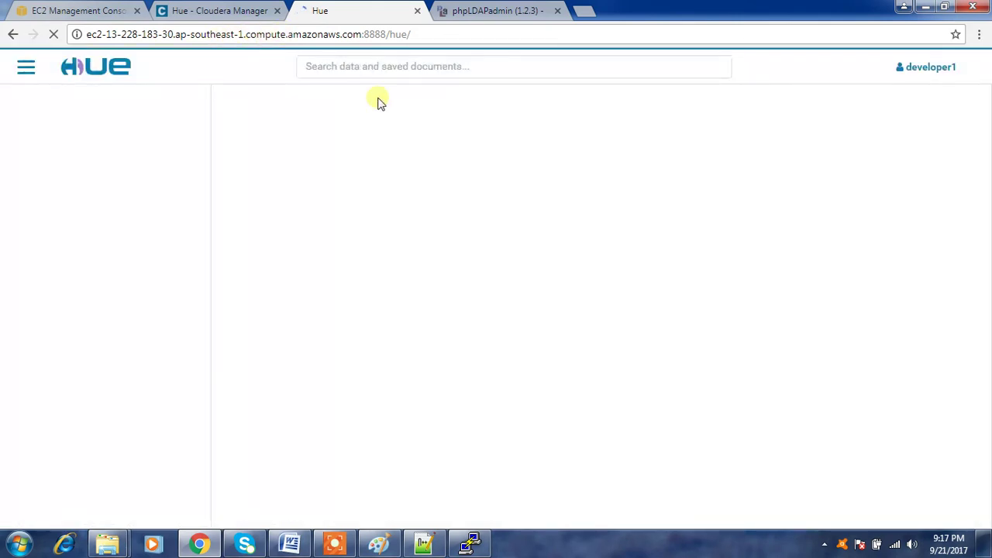
click(486, 12)
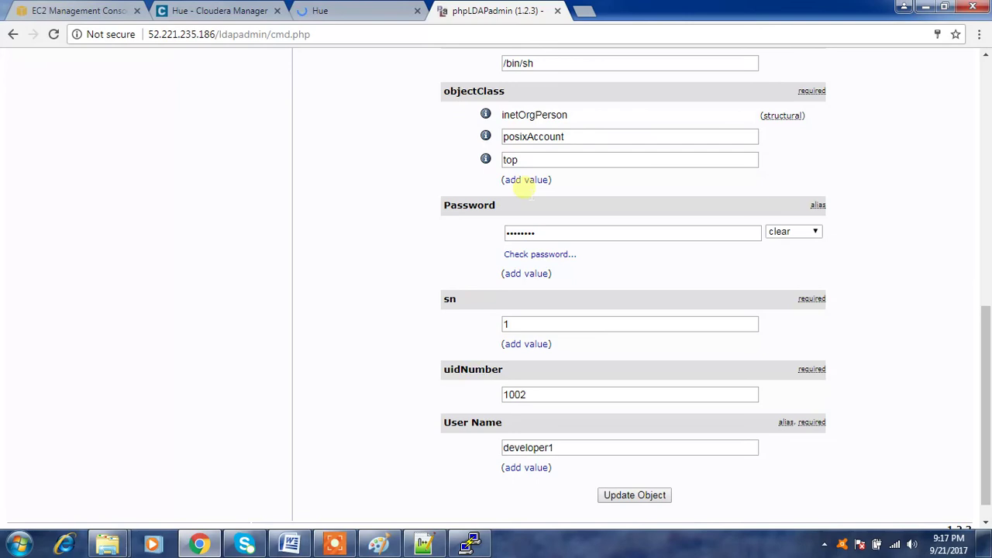
drag(983, 336, 986, 69)
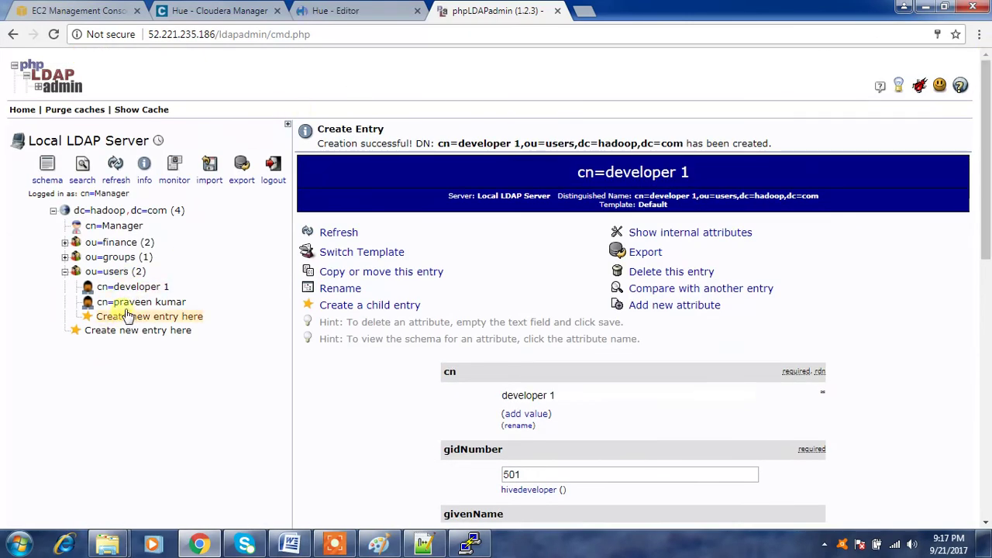
click(330, 11)
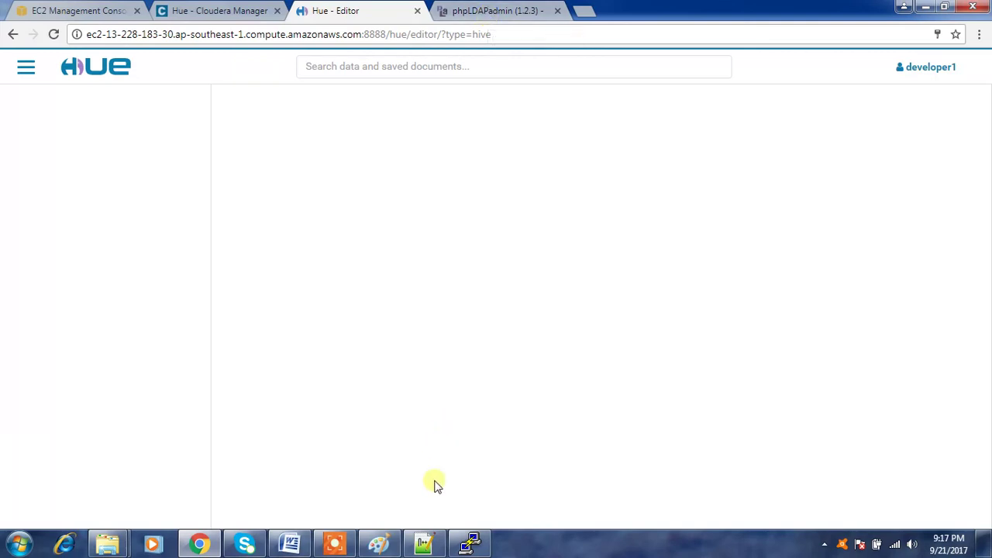
click(423, 542)
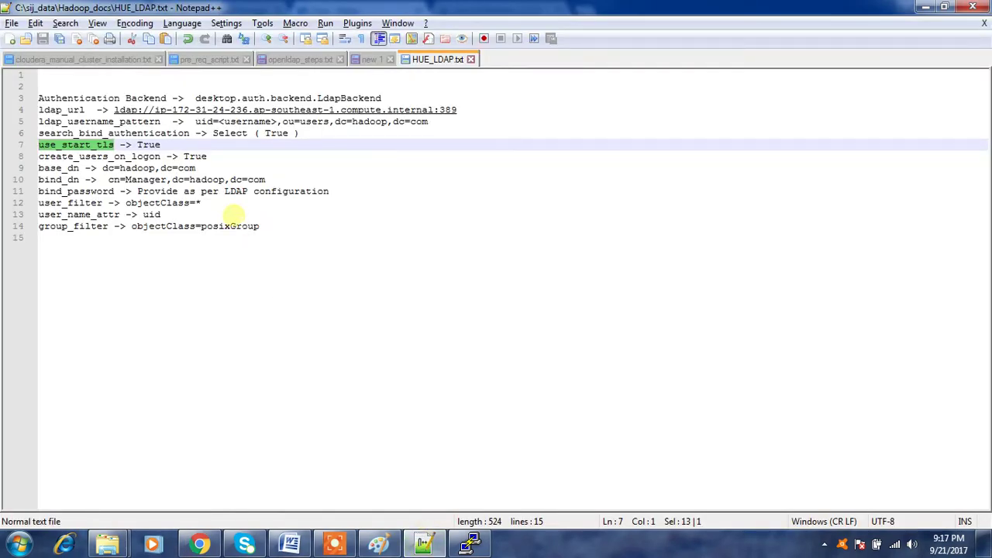
drag(288, 225, 39, 98)
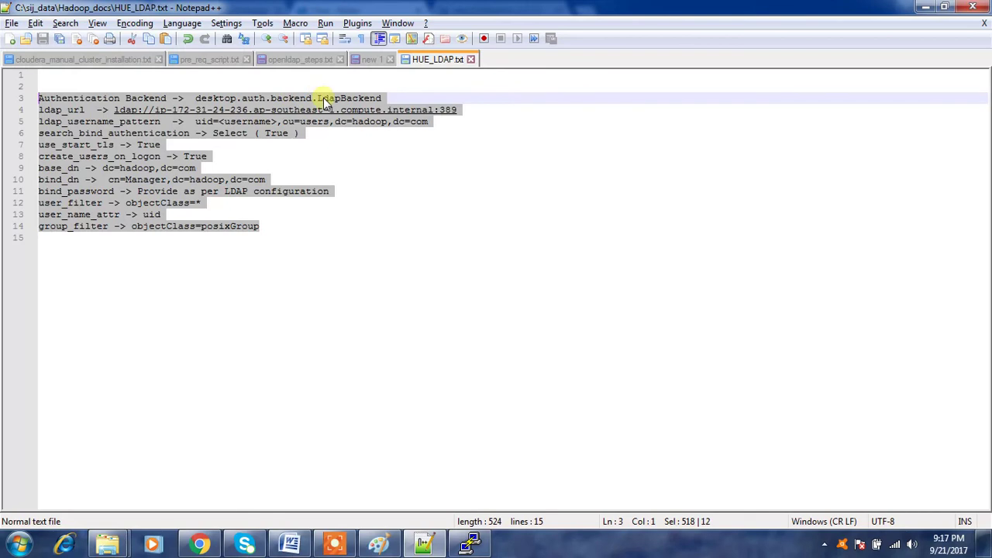
click(403, 178)
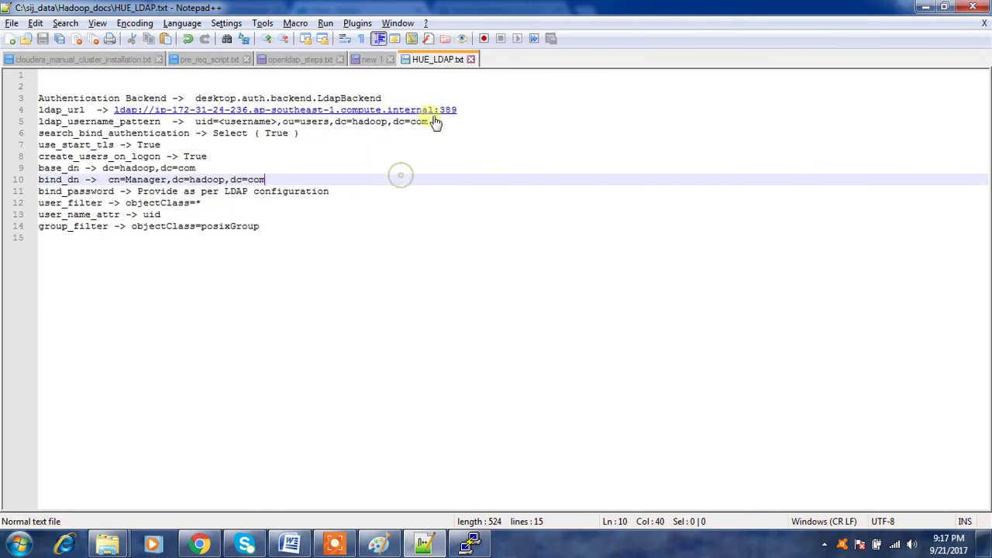
drag(455, 110, 115, 109)
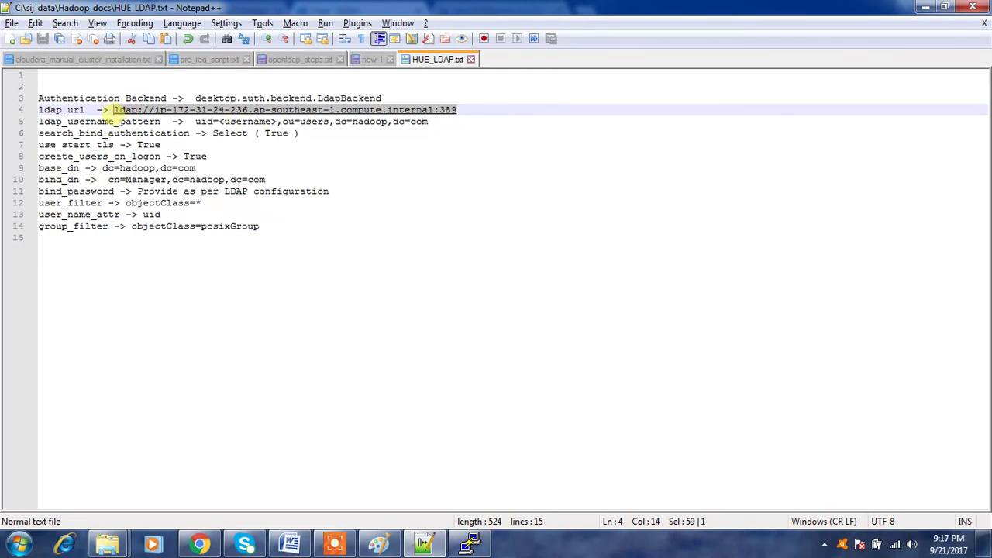
click(356, 155)
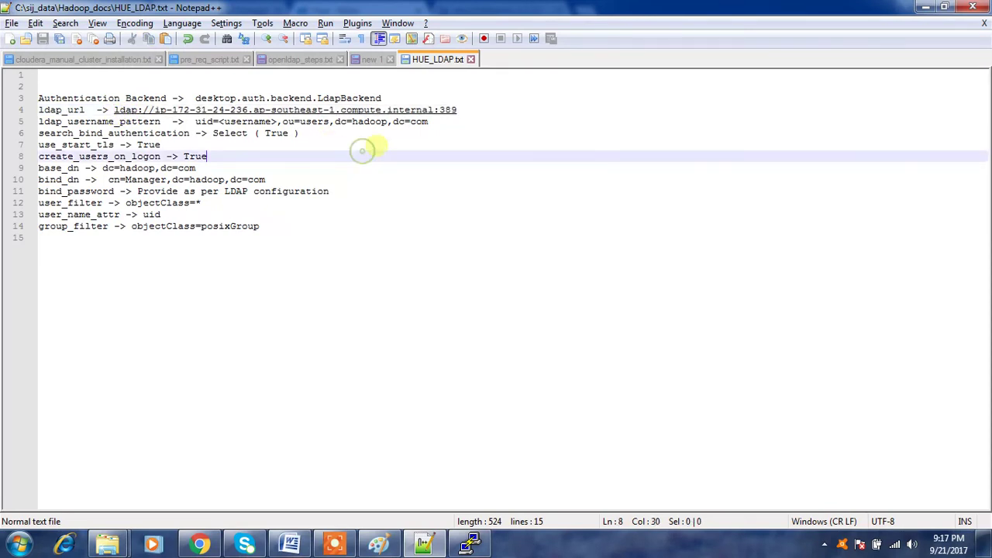
drag(460, 128, 200, 125)
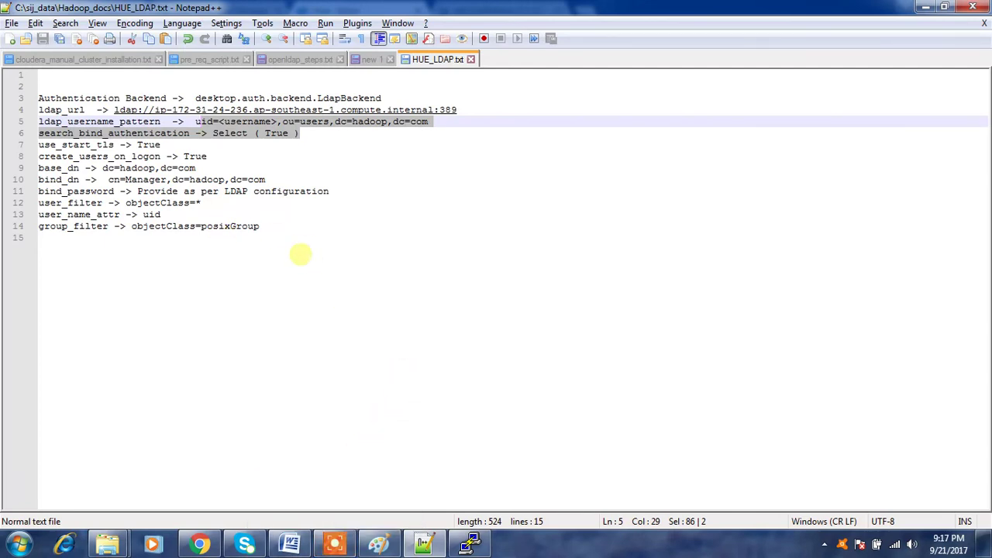
Step: Close developer1's Welcome to Hue 4 dialog and go to the Cloudera Manager home page
click(200, 545)
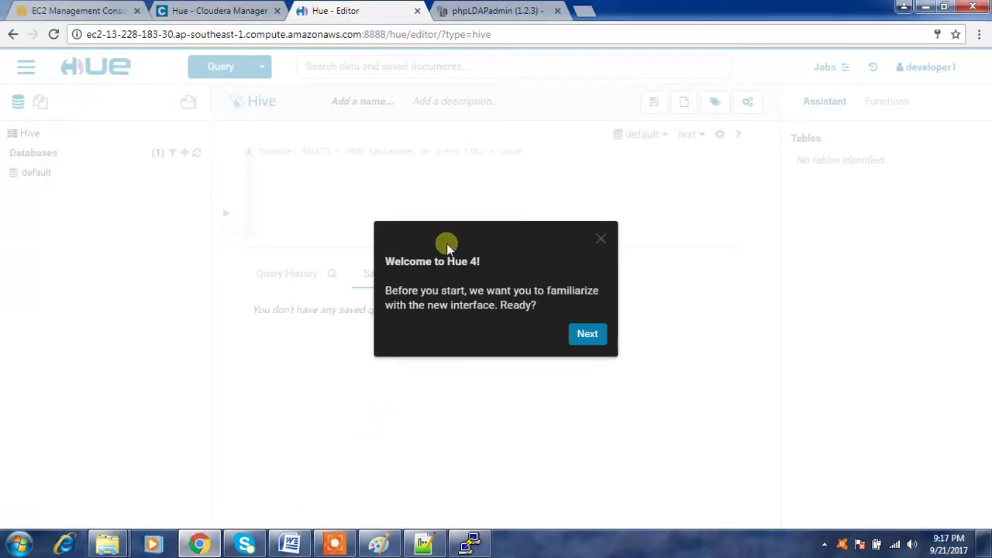
click(215, 12)
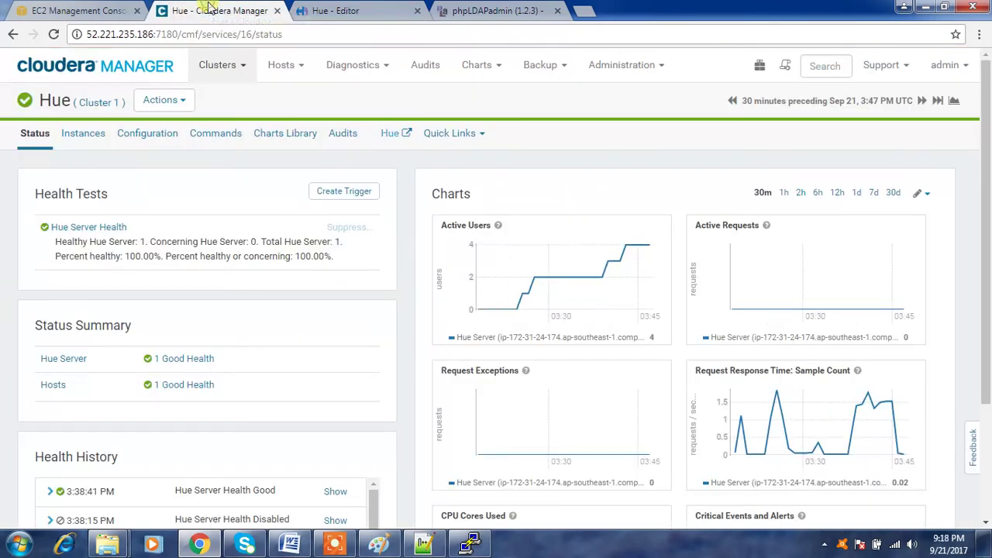
click(363, 12)
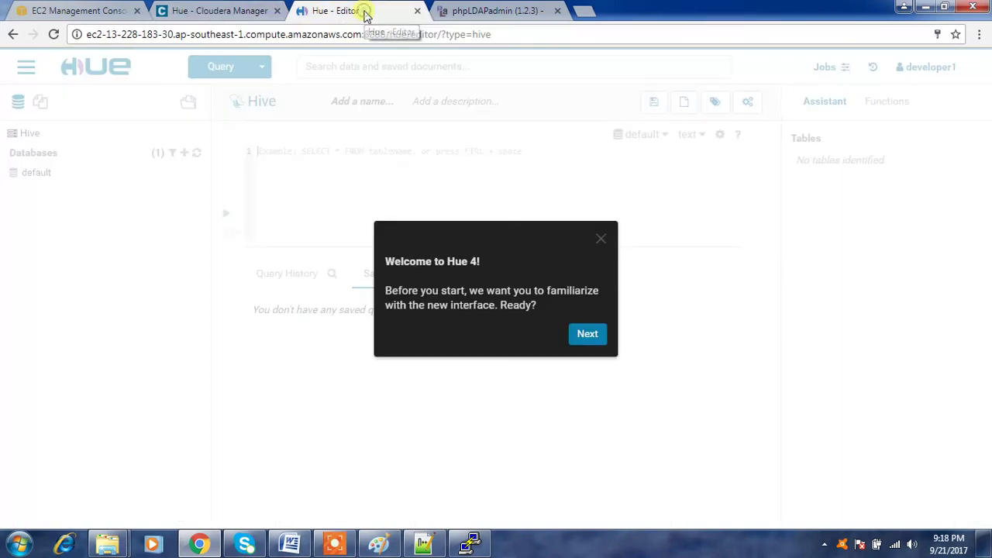
click(600, 240)
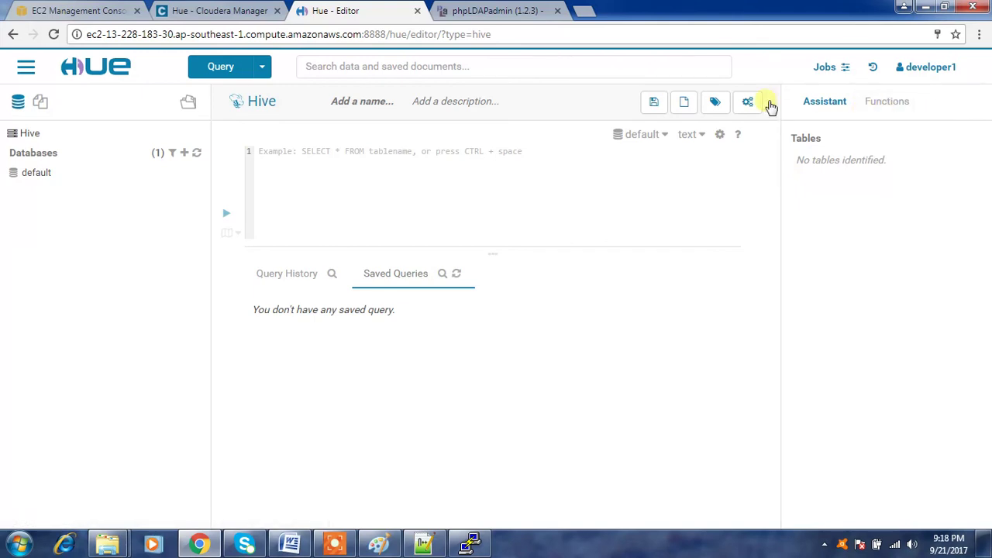
click(500, 12)
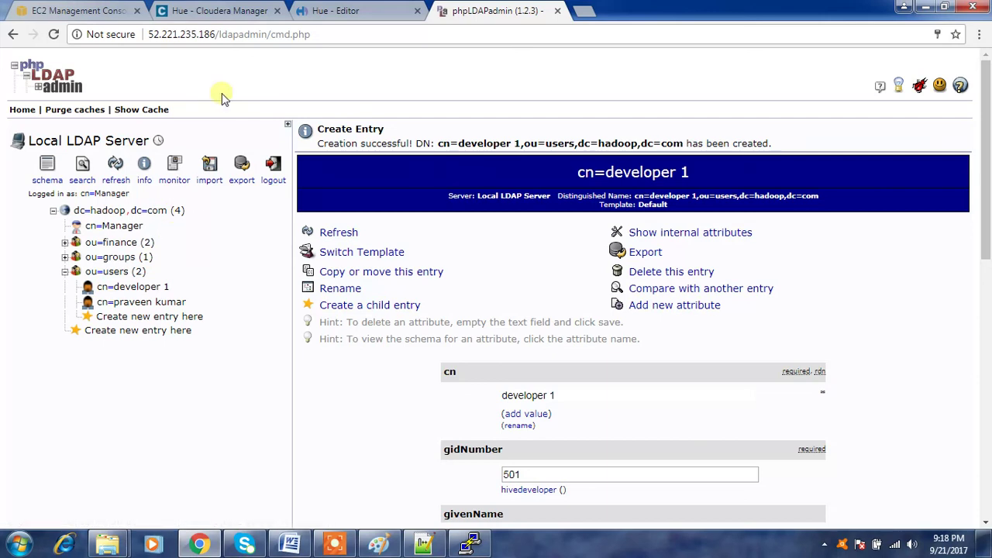
click(242, 13)
click(89, 71)
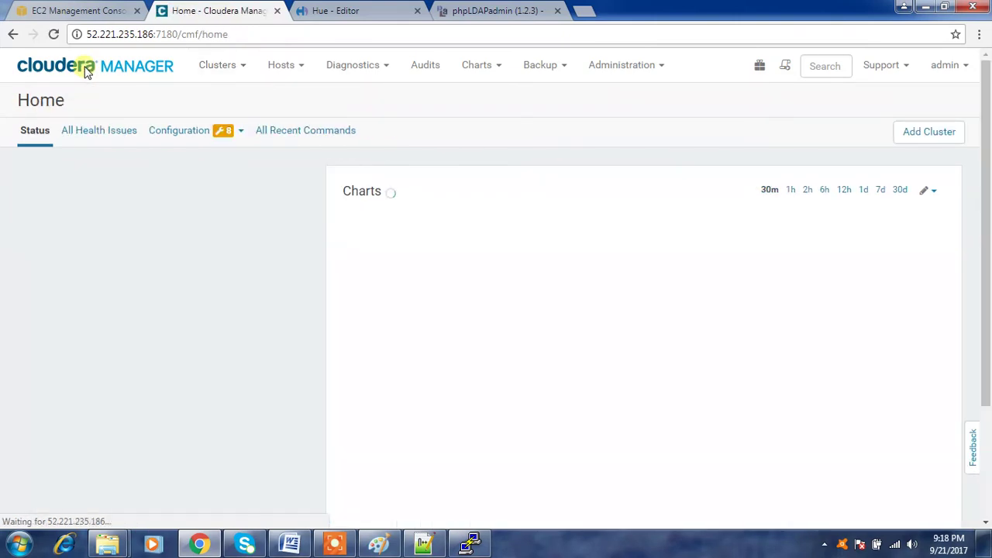